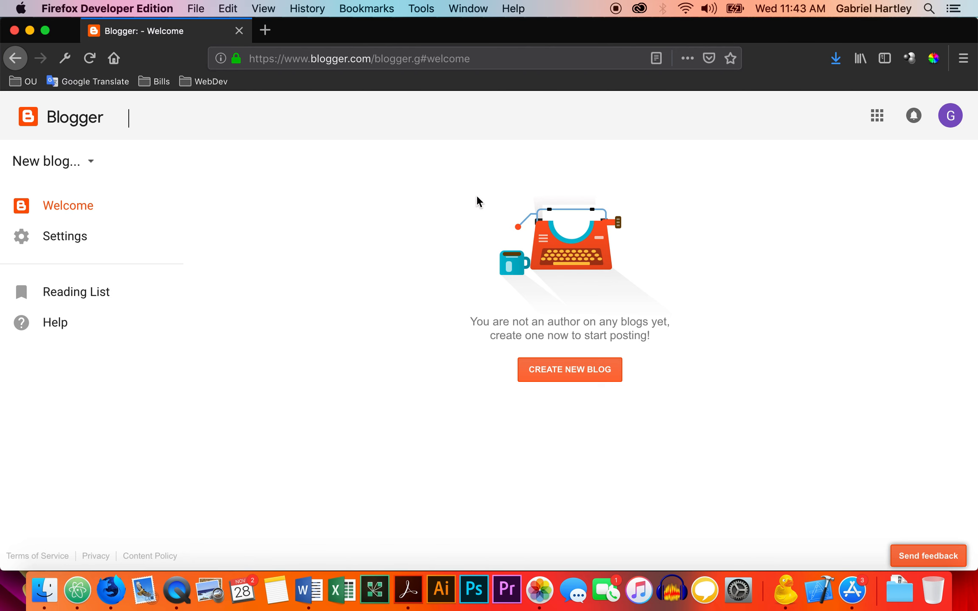
Start a new blog titled "OU-Groov" with the address ougroov.blogspot.com.
{"action": "left_click", "coordinate": [572, 375]}
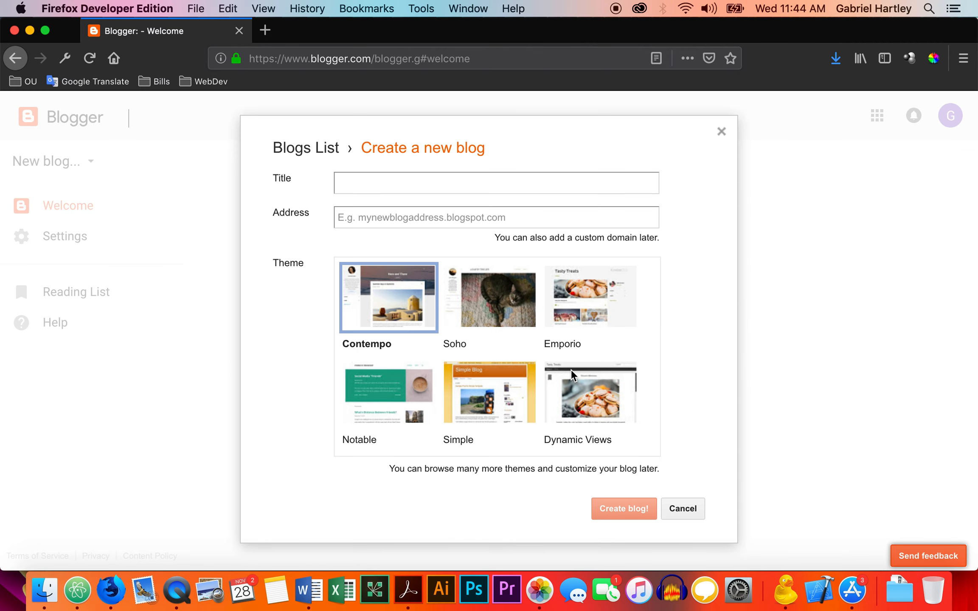
{"action": "type", "text": "OU-Groov"}
{"action": "left_click", "coordinate": [524, 216]}
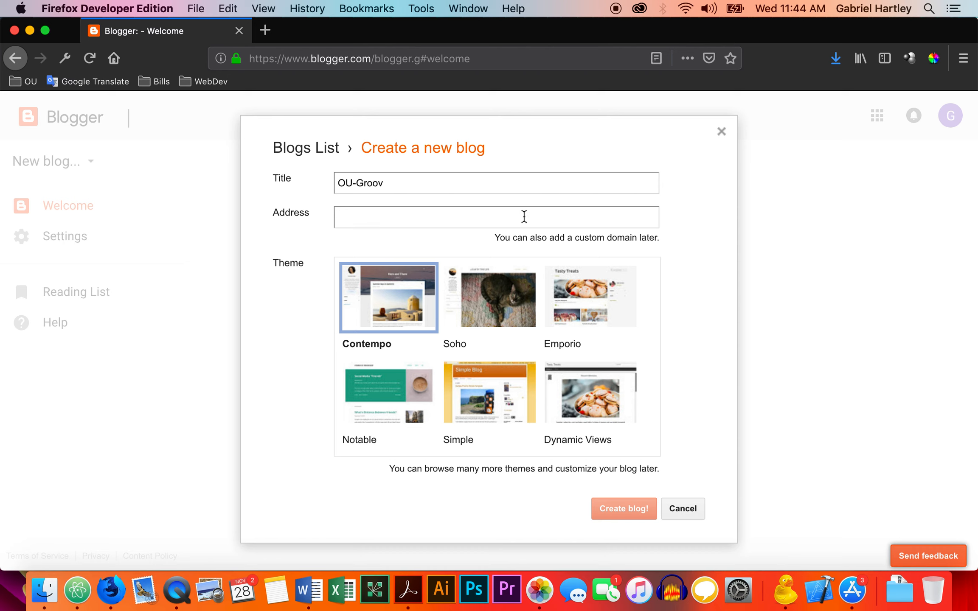
{"action": "type", "text": "ougroov"}
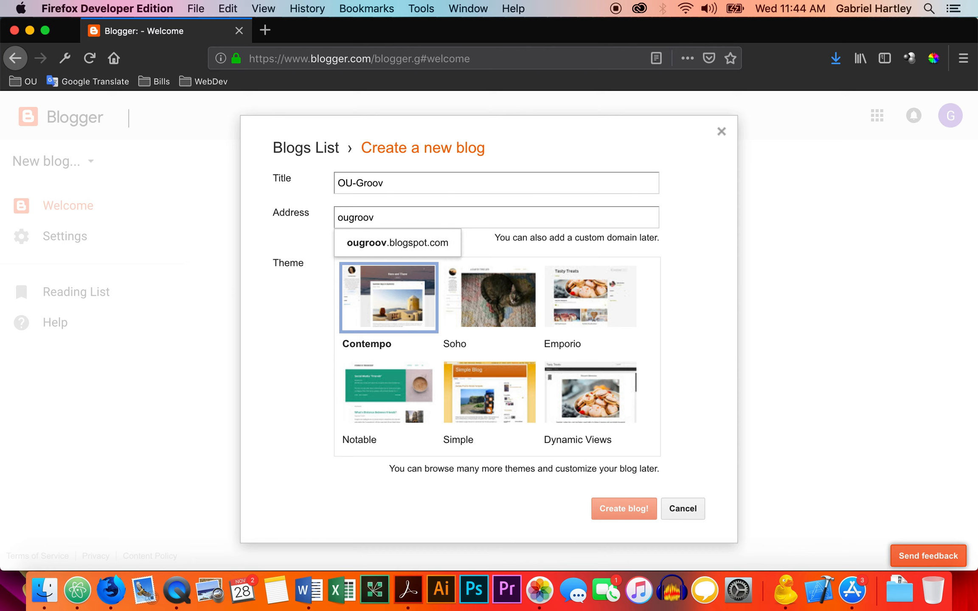
{"action": "left_click", "coordinate": [431, 246]}
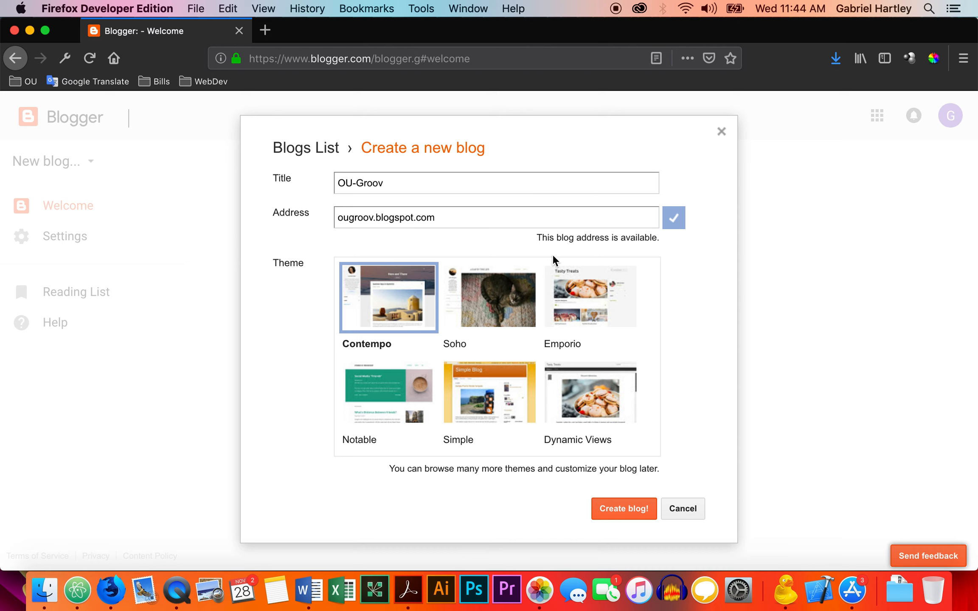
Choose the Travel theme for the new blog and create the blog.
{"action": "scroll", "coordinate": [560, 344], "scroll_direction": "down", "scroll_amount": 5}
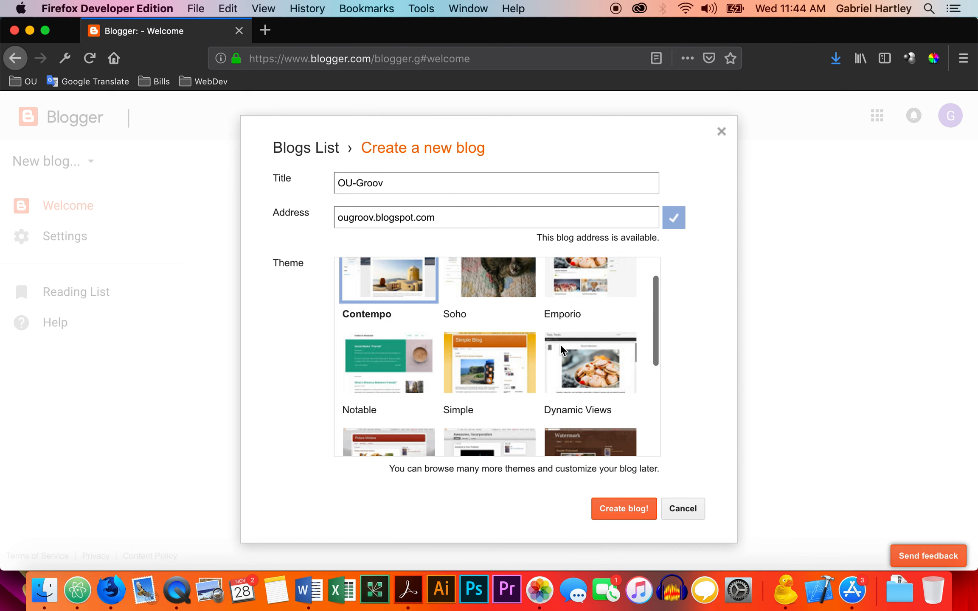
{"action": "scroll", "coordinate": [559, 344], "scroll_direction": "down", "scroll_amount": 3}
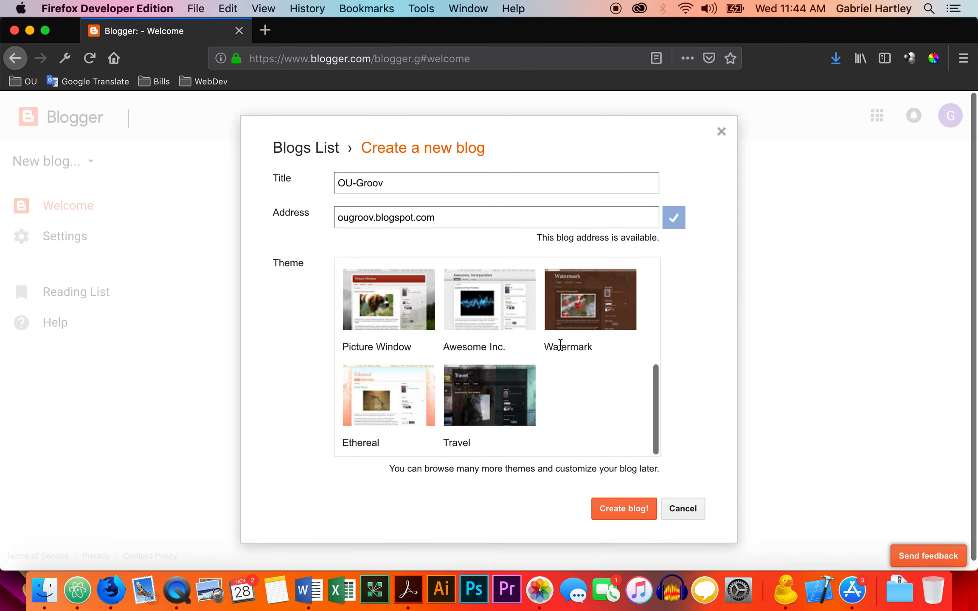
{"action": "scroll", "coordinate": [560, 343], "scroll_direction": "up", "scroll_amount": 6}
{"action": "scroll", "coordinate": [560, 344], "scroll_direction": "up", "scroll_amount": 2}
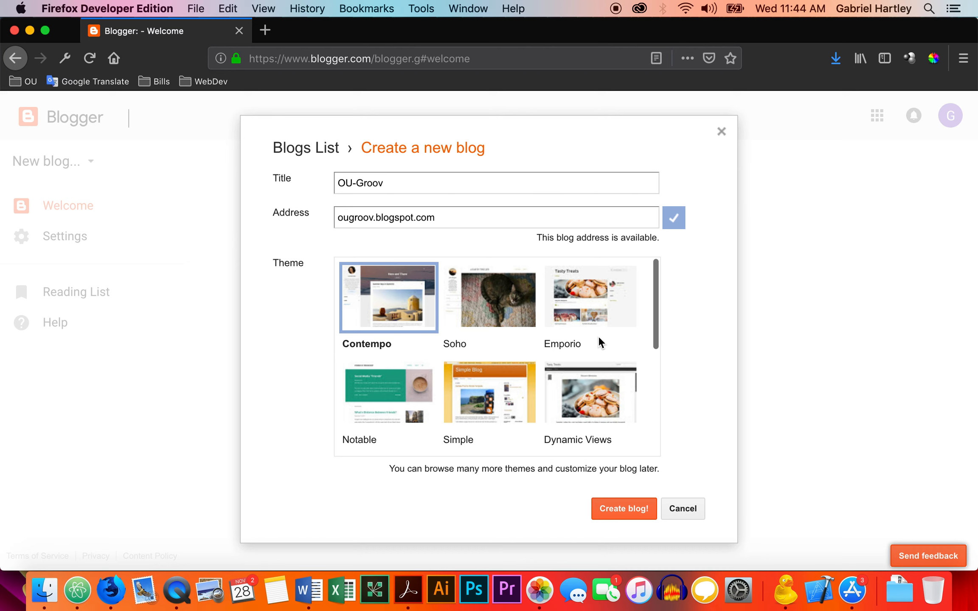
{"action": "scroll", "coordinate": [598, 339], "scroll_direction": "down", "scroll_amount": 5}
{"action": "scroll", "coordinate": [598, 335], "scroll_direction": "up", "scroll_amount": 5}
{"action": "scroll", "coordinate": [532, 385], "scroll_direction": "down", "scroll_amount": 5}
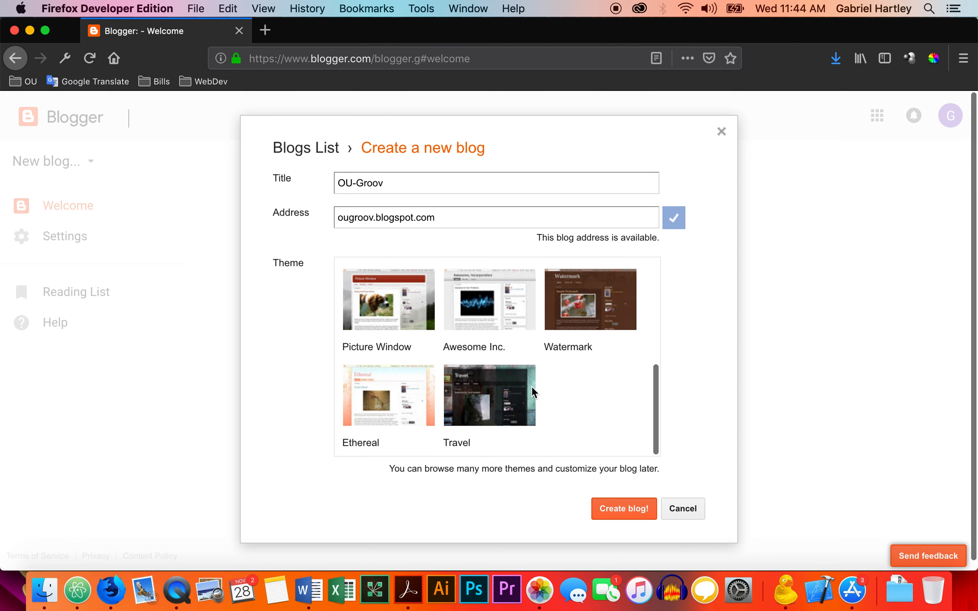
{"action": "left_click", "coordinate": [492, 395]}
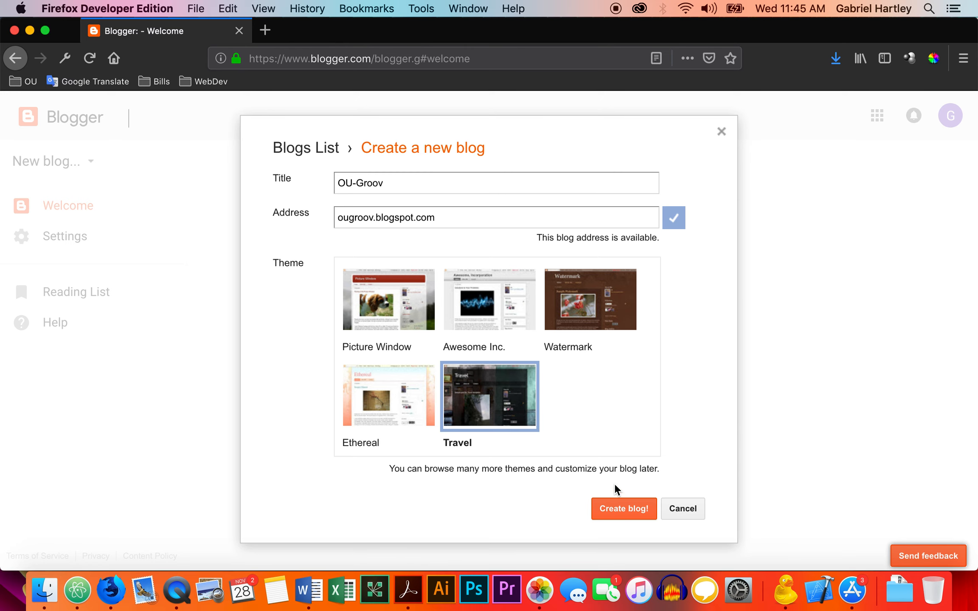
{"action": "left_click", "coordinate": [622, 509]}
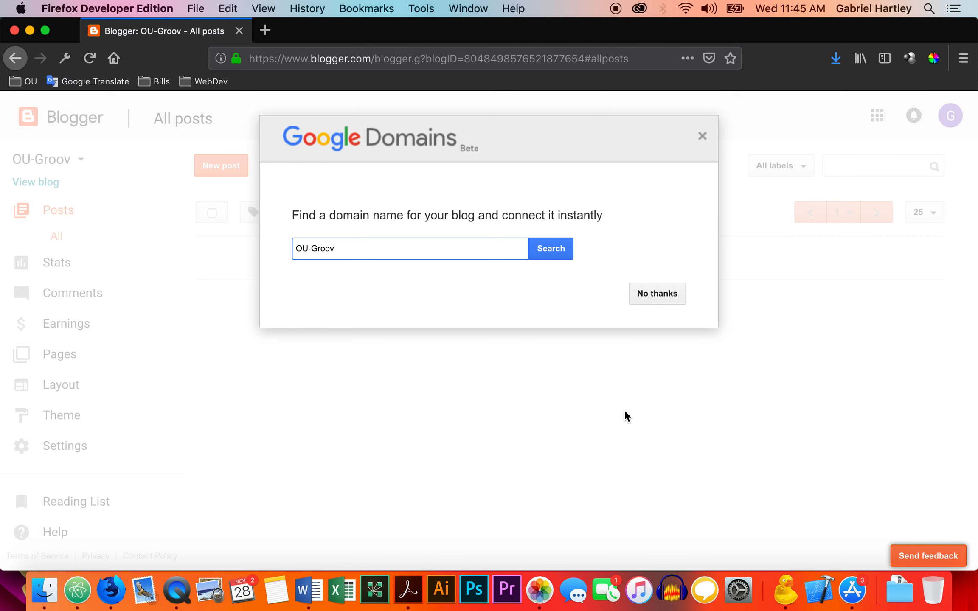
Decline the Google Domains offer and start a new post titled "My First Post".
{"action": "left_click", "coordinate": [658, 303]}
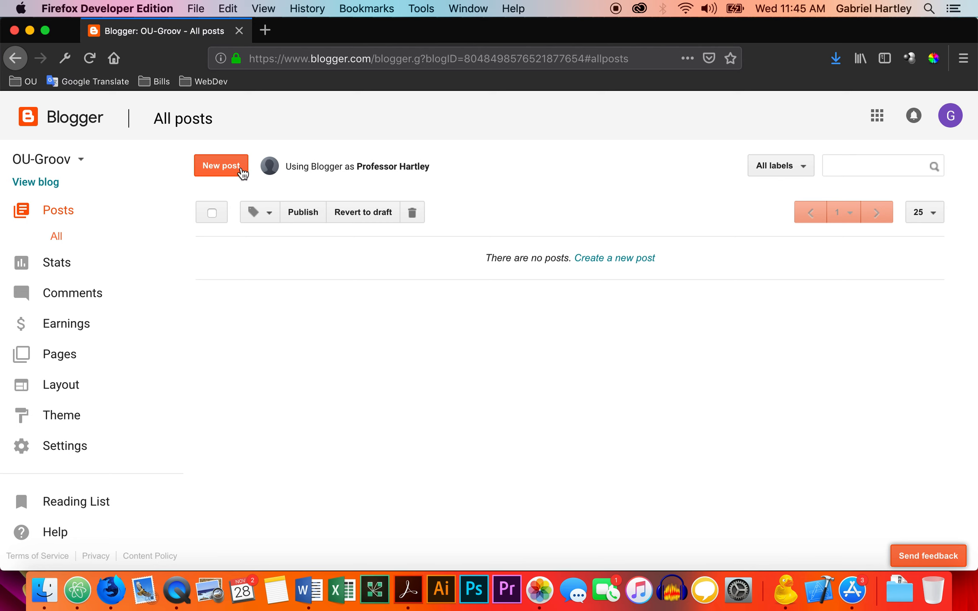
{"action": "left_click", "coordinate": [228, 167]}
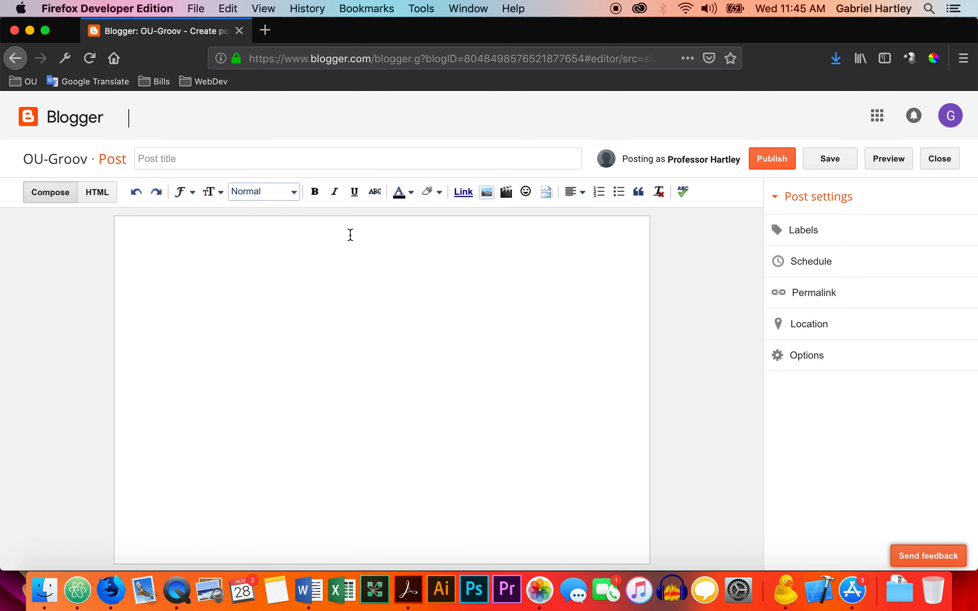
{"action": "left_click", "coordinate": [353, 157]}
{"action": "type", "text": "My First Post"}
Write "My First Post" in the post body and format that line as a Heading.
{"action": "left_click", "coordinate": [367, 263]}
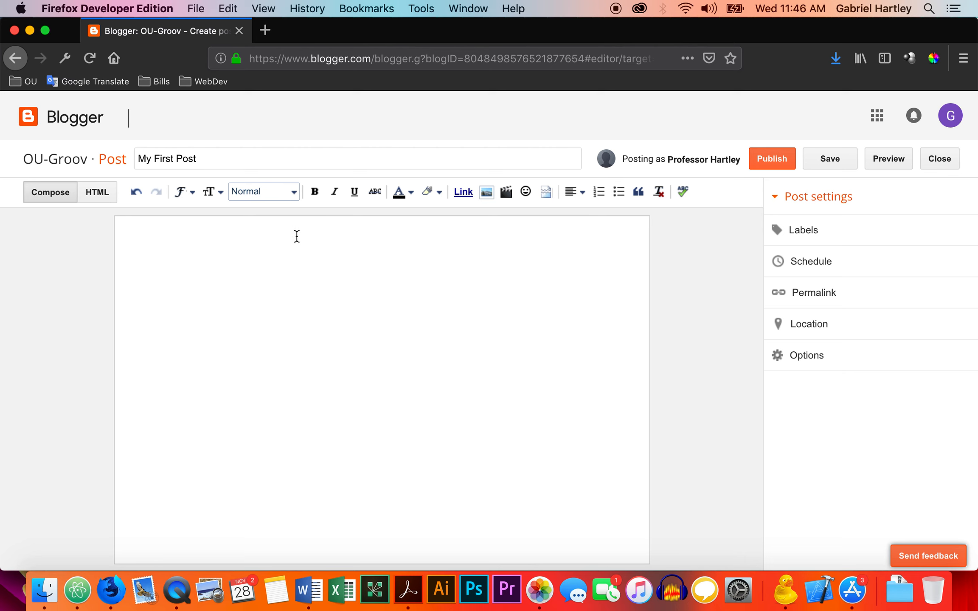
{"action": "left_click", "coordinate": [290, 195]}
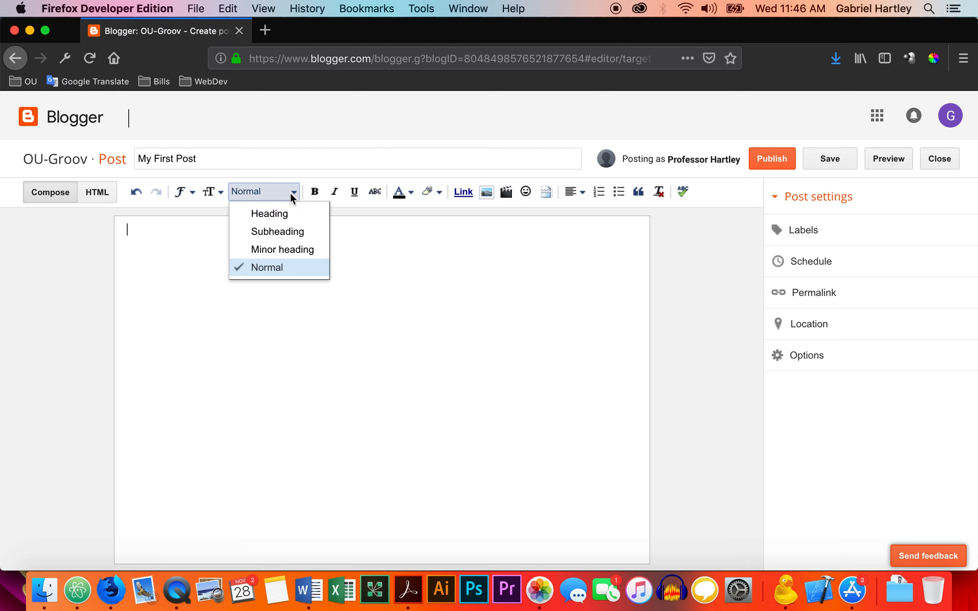
{"action": "left_click", "coordinate": [366, 232]}
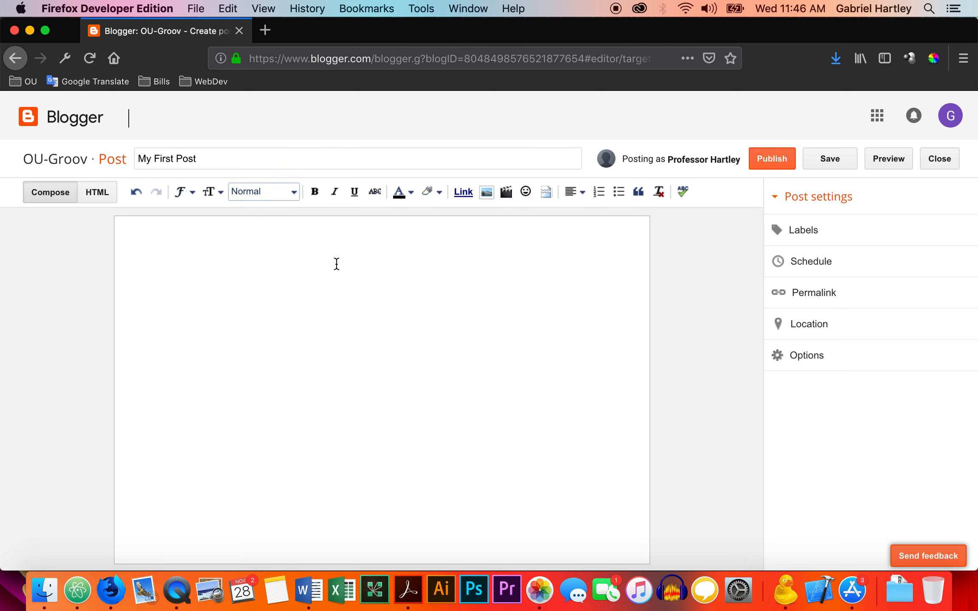
{"action": "type", "text": "My First Post"}
{"action": "left_click_drag", "start_coordinate": [194, 229], "coordinate": [130, 228]}
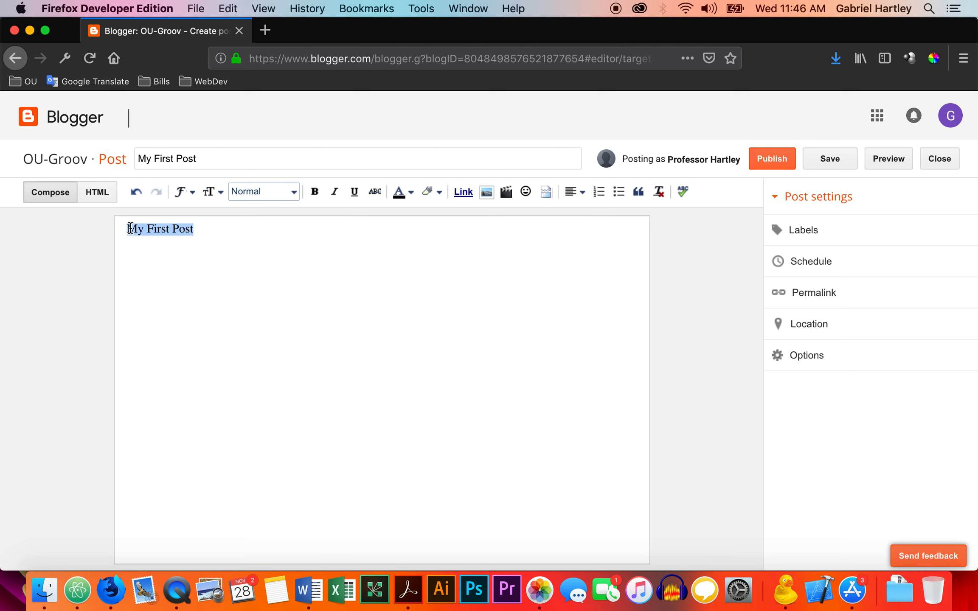
{"action": "left_click", "coordinate": [281, 191]}
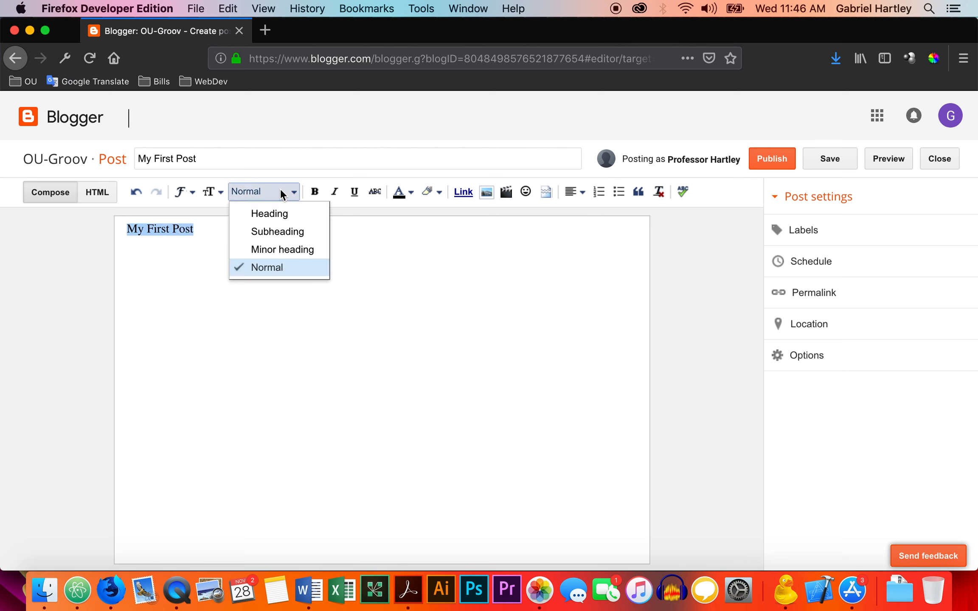
{"action": "left_click", "coordinate": [283, 214]}
{"action": "left_click", "coordinate": [282, 234]}
Add "Here is some text just for this demonstration." below the heading and format the sentence as Normal text.
{"action": "key", "text": "Return"}
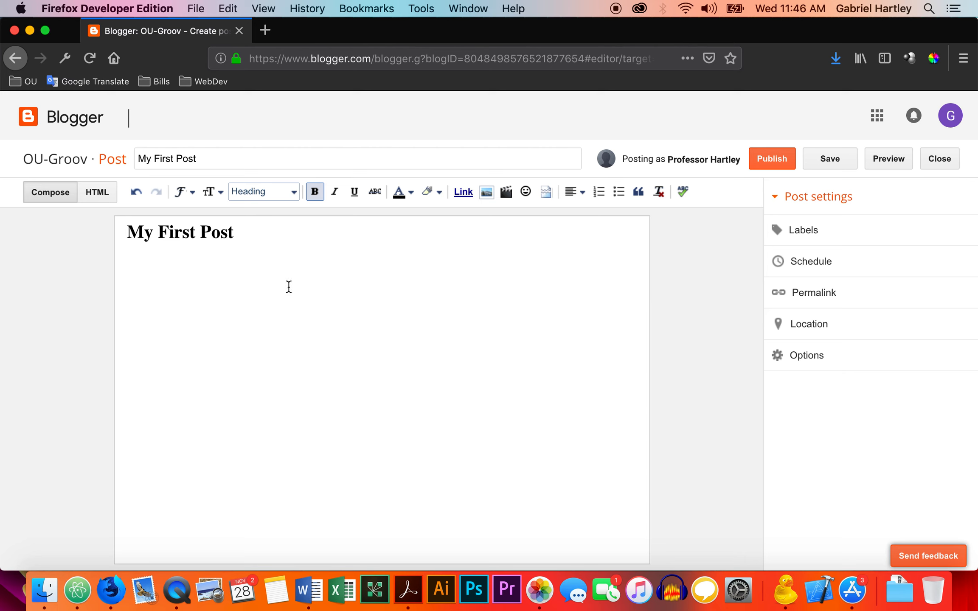
{"action": "type", "text": "Here is some "}
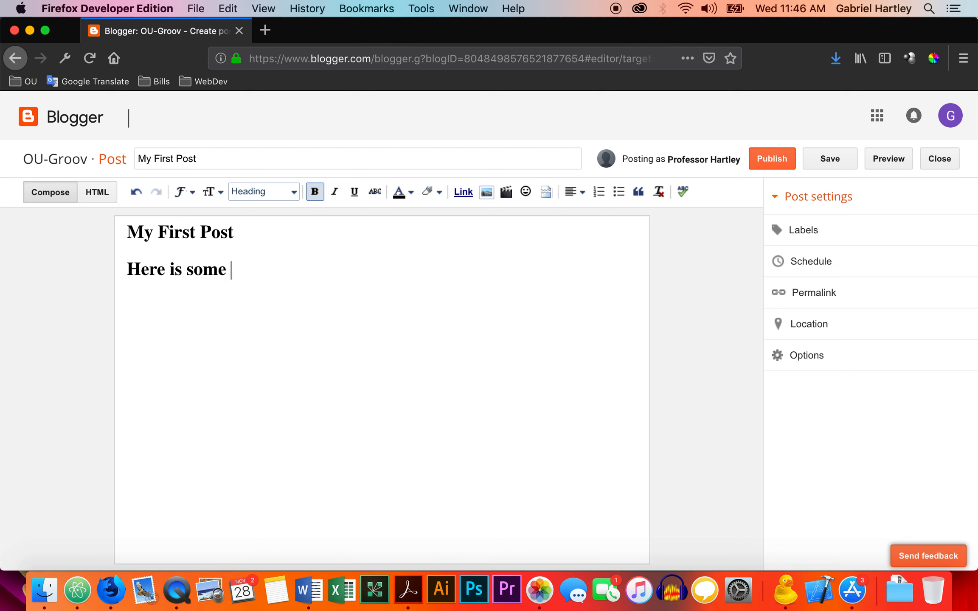
{"action": "type", "text": "text just for this demonstra"}
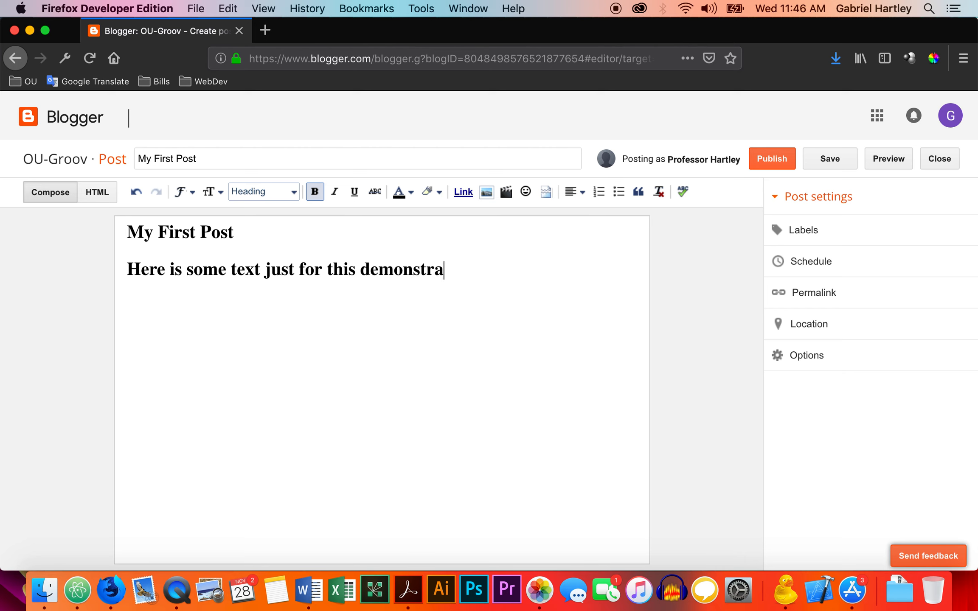
{"action": "type", "text": "tion."}
{"action": "left_click_drag", "start_coordinate": [485, 273], "coordinate": [123, 269]}
{"action": "key", "text": "cmd+c"}
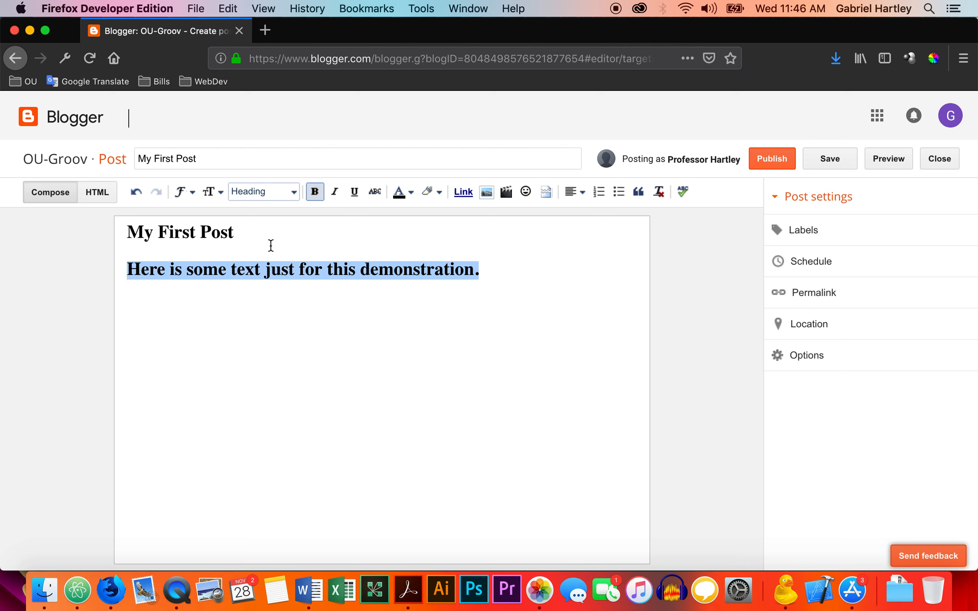
{"action": "left_click", "coordinate": [287, 192]}
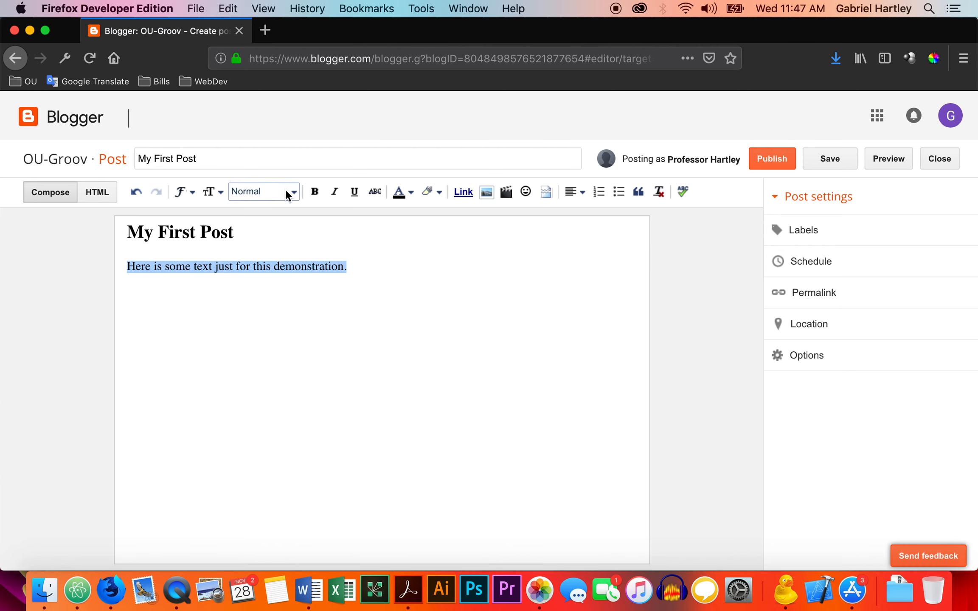
{"action": "left_click", "coordinate": [385, 267]}
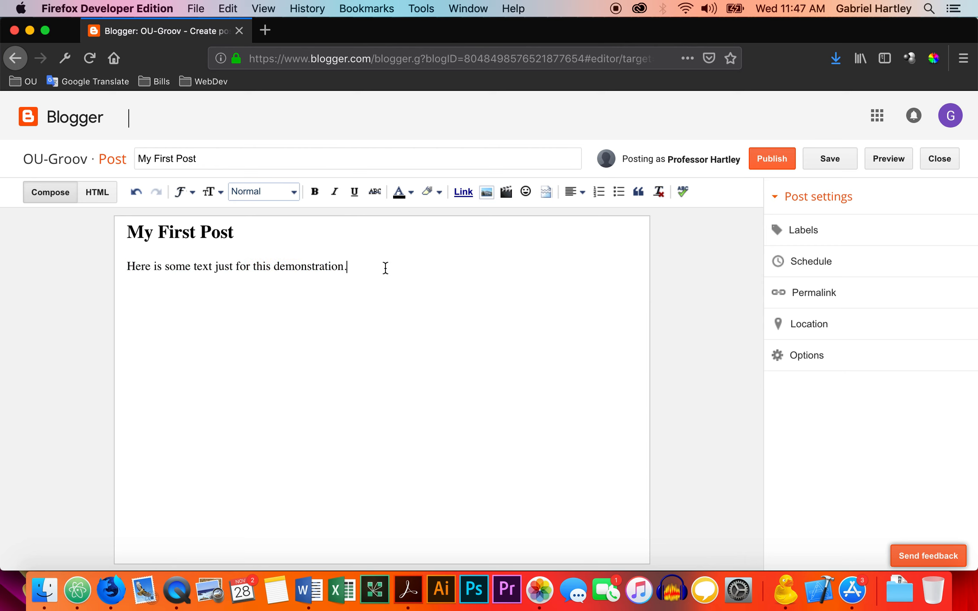
Copy the demonstration sentence and paste it repeatedly after itself to fill out a seven-line paragraph.
{"action": "left_click_drag", "start_coordinate": [362, 267], "coordinate": [129, 264]}
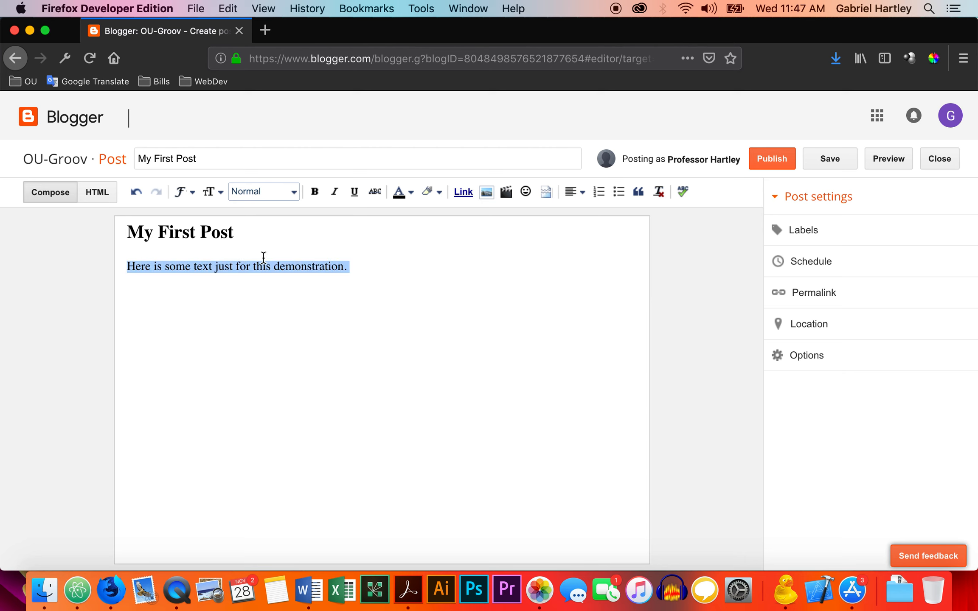
{"action": "left_click", "coordinate": [360, 271]}
{"action": "key", "text": "cmd+v"}
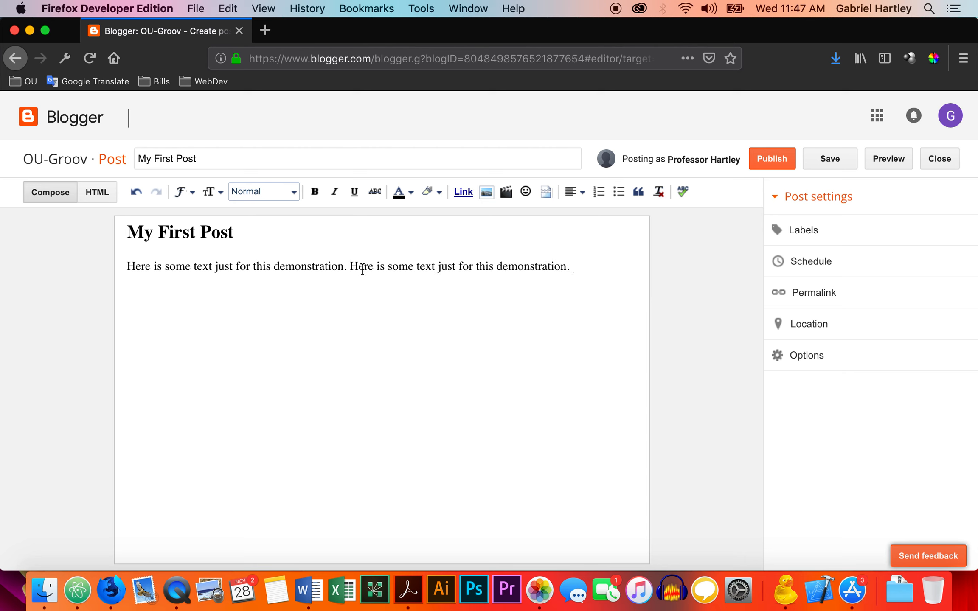
{"action": "key", "text": "cmd+v"}
{"action": "key", "text": "super+v"}
{"action": "key", "text": "super+v"}
{"action": "key", "text": "super+v"}
{"action": "key", "text": "super+v"}
{"action": "key", "text": "super+v"}
{"action": "key", "text": "super+v"}
{"action": "key", "text": "super+v"}
{"action": "key", "text": "super+v"}
{"action": "key", "text": "super+v"}
{"action": "key", "text": "super+v"}
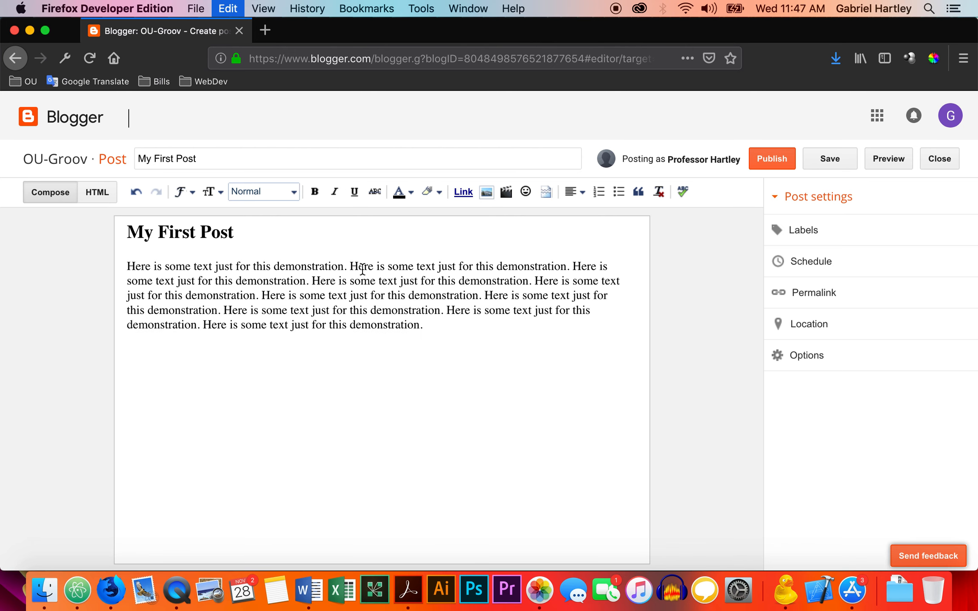
{"action": "key", "text": "super+v"}
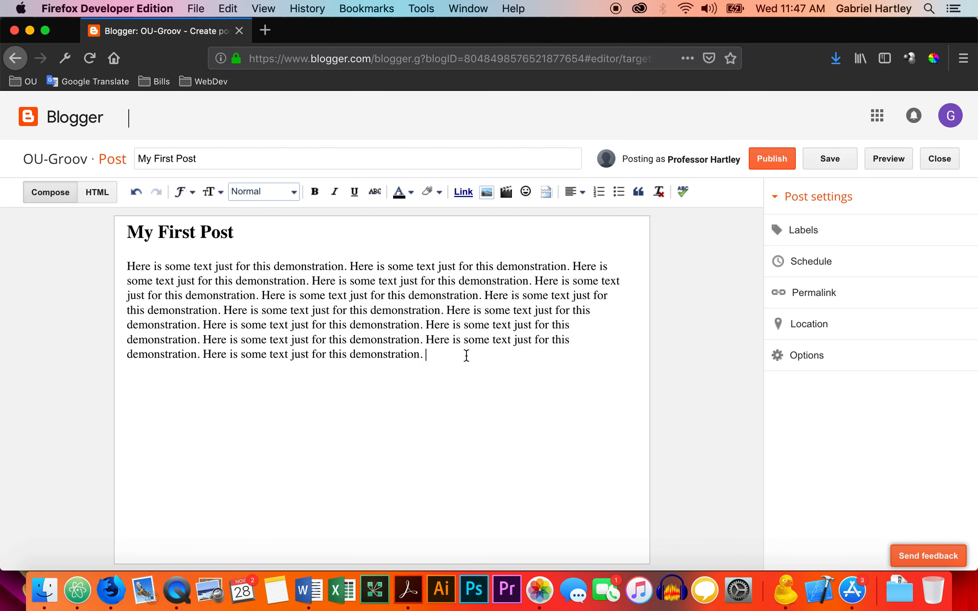
Publish the post, then view My First Post on the live blog, including its comment section.
{"action": "left_click", "coordinate": [766, 164]}
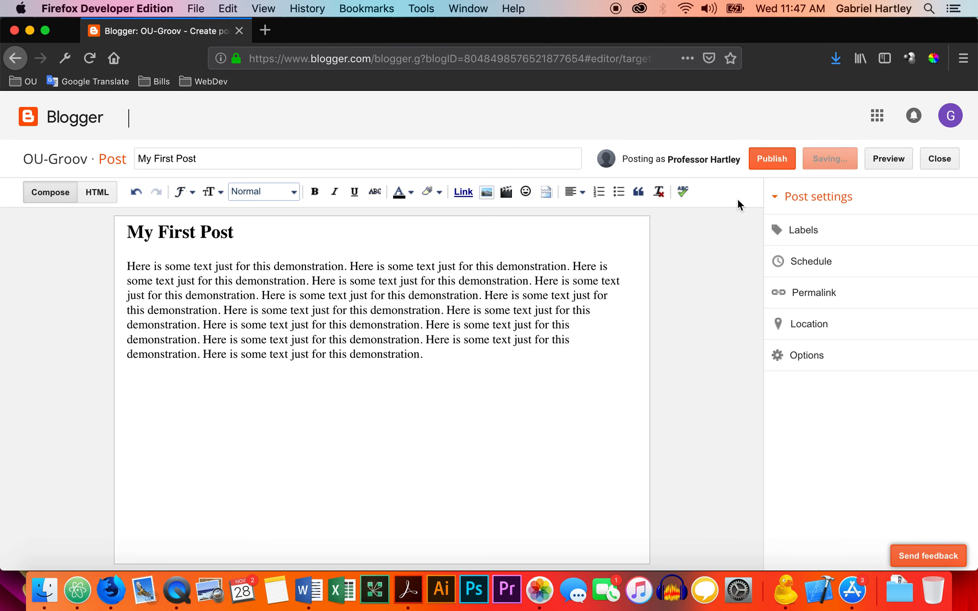
{"action": "mouse_move", "coordinate": [326, 266]}
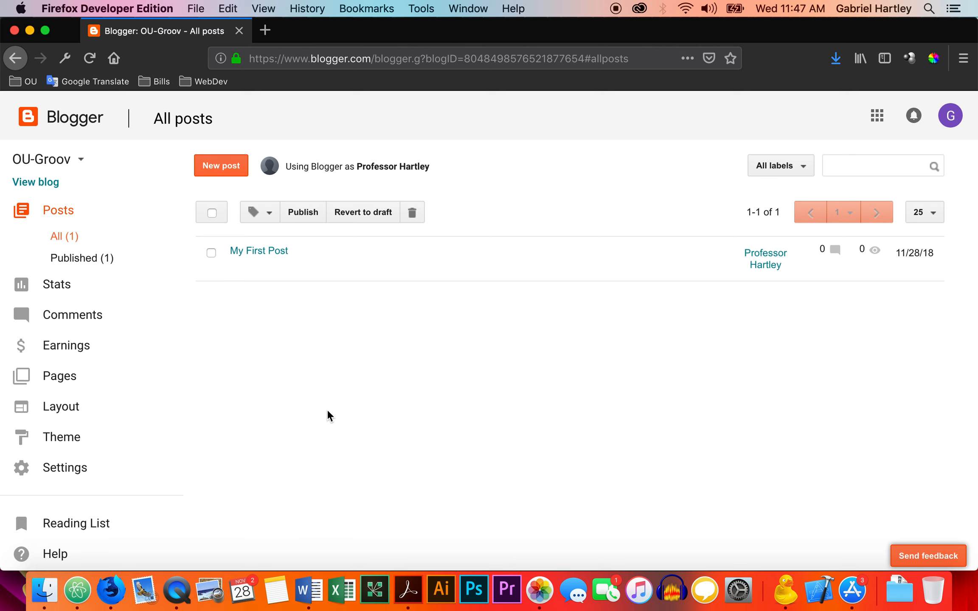
{"action": "mouse_move", "coordinate": [279, 272]}
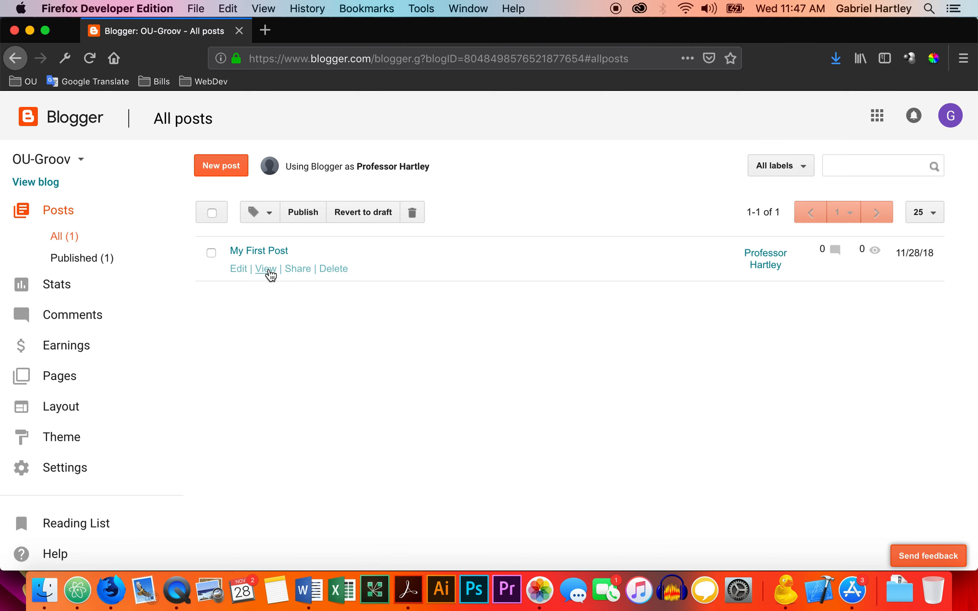
{"action": "left_click", "coordinate": [266, 269]}
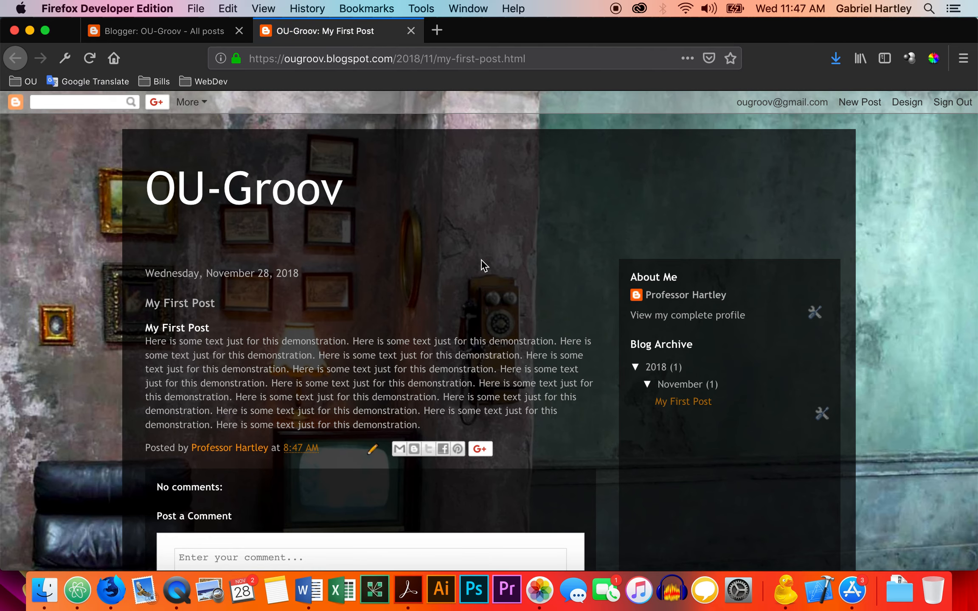
{"action": "scroll", "coordinate": [513, 260], "scroll_direction": "down", "scroll_amount": 1}
{"action": "scroll", "coordinate": [514, 255], "scroll_direction": "down", "scroll_amount": 5}
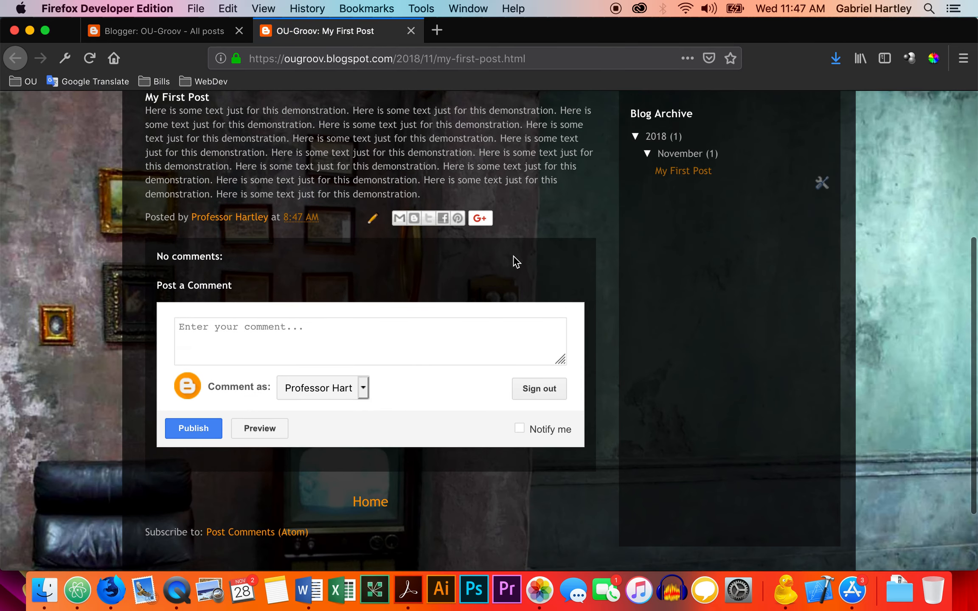
{"action": "scroll", "coordinate": [513, 256], "scroll_direction": "up", "scroll_amount": 6}
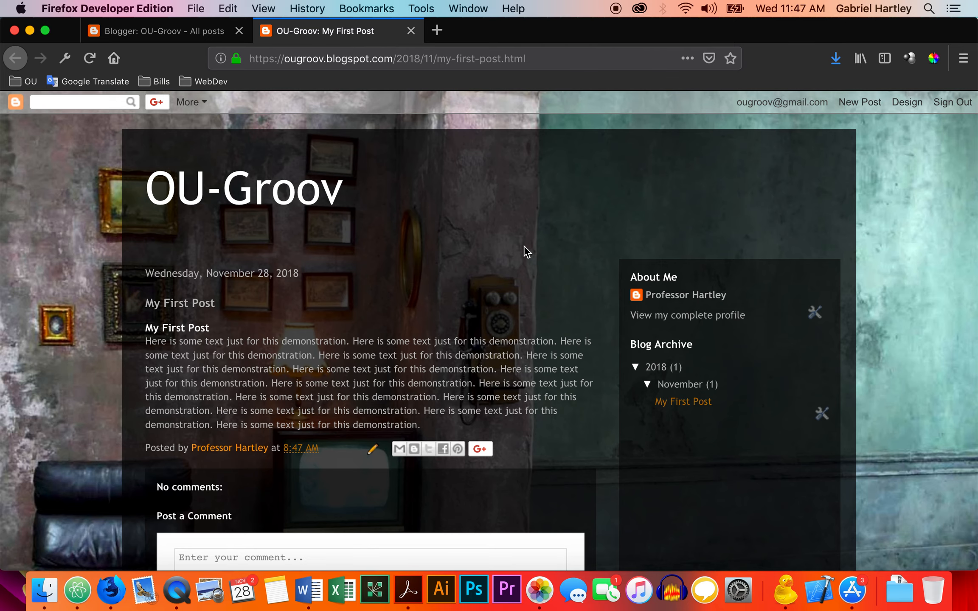
{"action": "scroll", "coordinate": [371, 285], "scroll_direction": "down", "scroll_amount": 6}
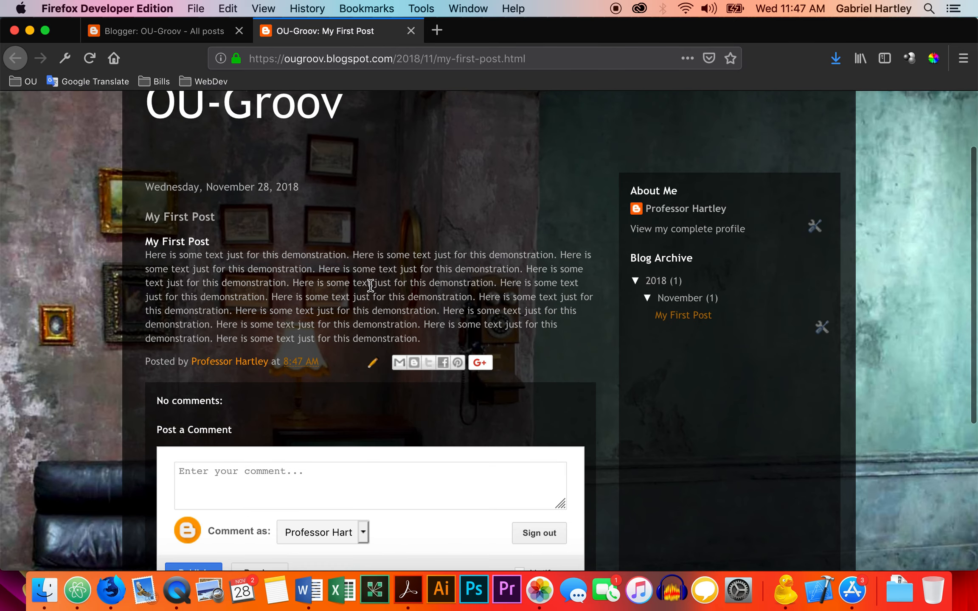
{"action": "scroll", "coordinate": [370, 285], "scroll_direction": "up", "scroll_amount": 6}
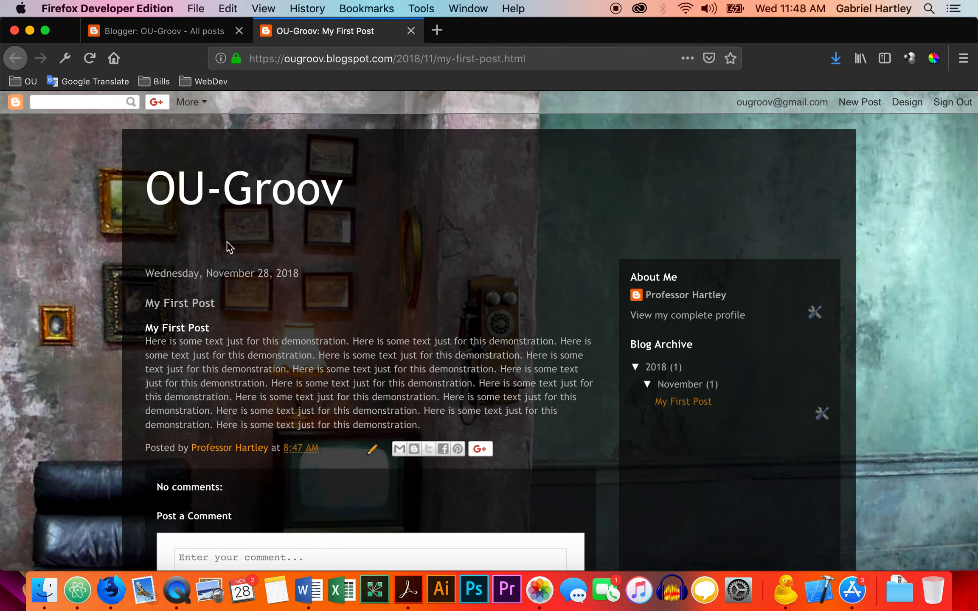
Reopen My First Post for editing and delete the "My First Post" heading line and its empty line above the paragraph.
{"action": "left_click", "coordinate": [188, 34]}
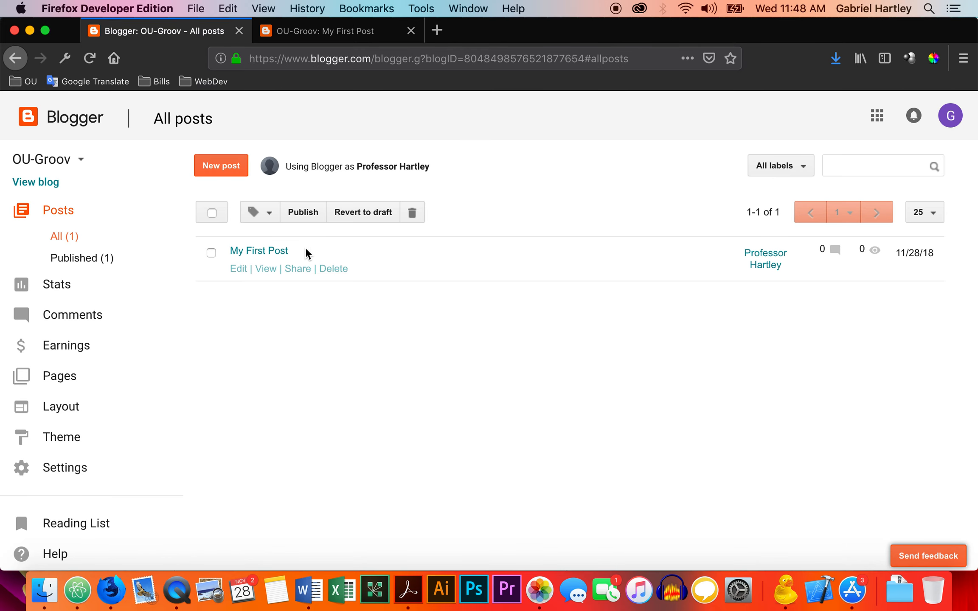
{"action": "right_click", "coordinate": [241, 270]}
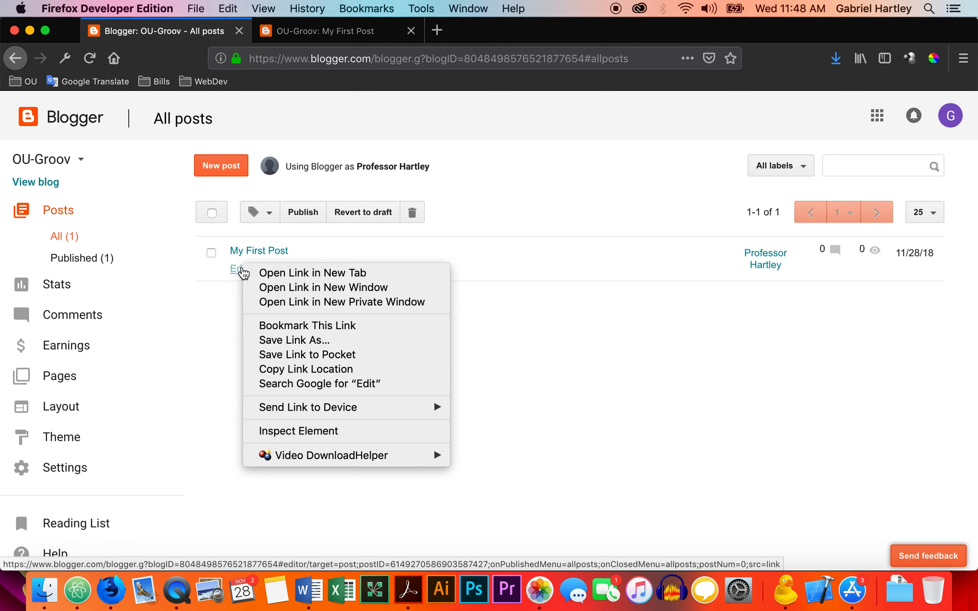
{"action": "left_click", "coordinate": [233, 312]}
{"action": "left_click", "coordinate": [237, 270]}
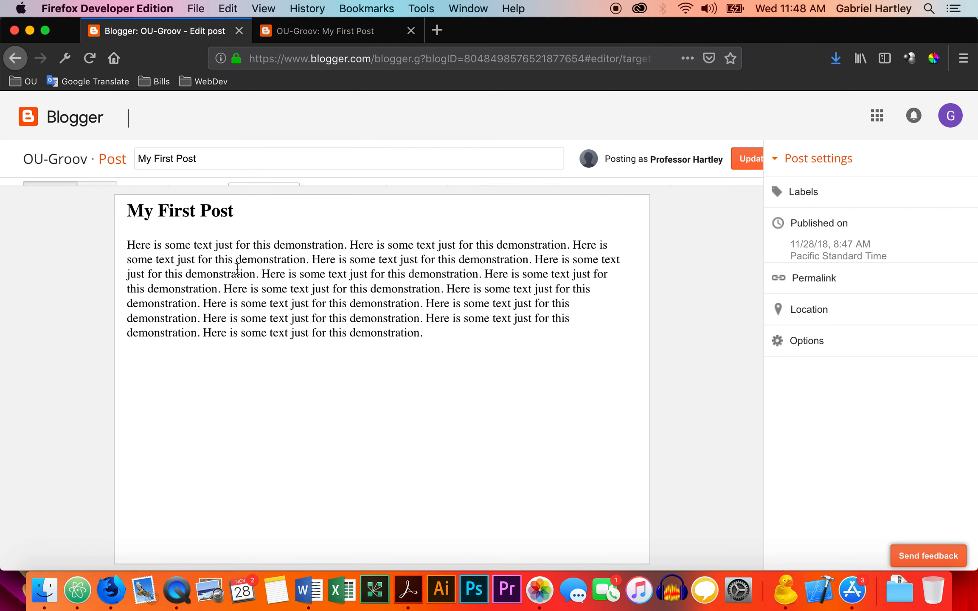
{"action": "left_click_drag", "start_coordinate": [246, 232], "coordinate": [112, 237]}
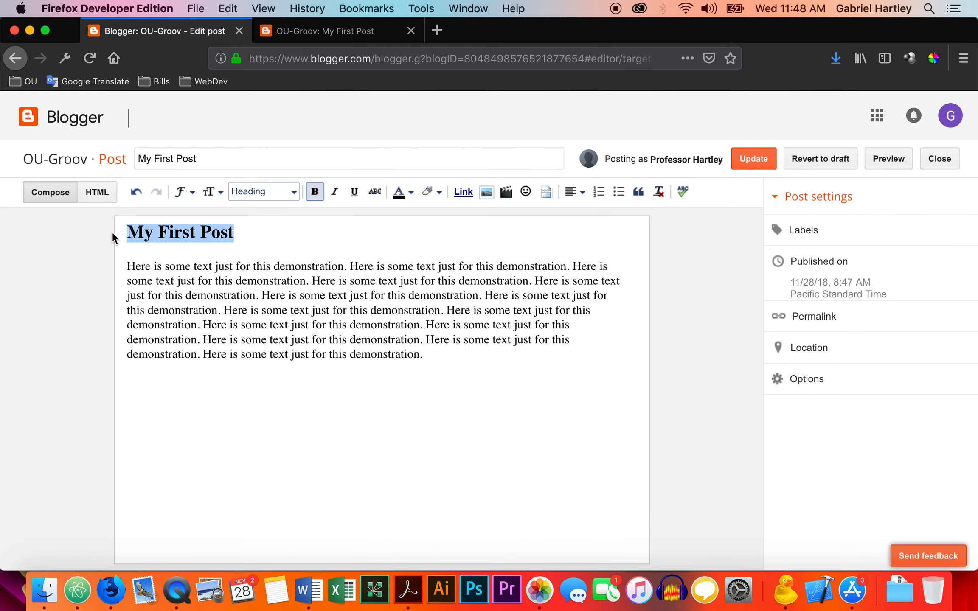
{"action": "key", "text": "BackSpace"}
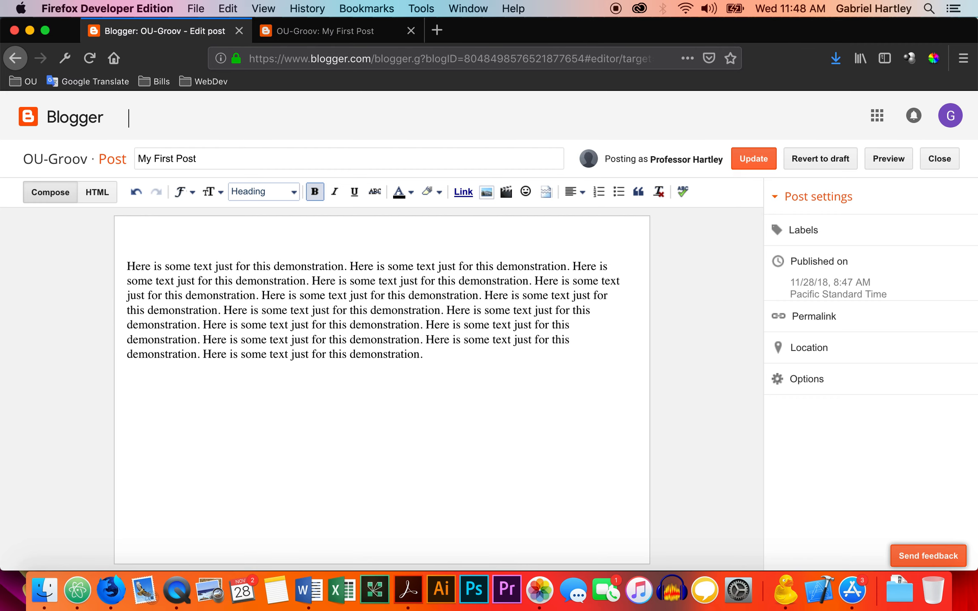
{"action": "key", "text": "Down"}
{"action": "key", "text": "BackSpace"}
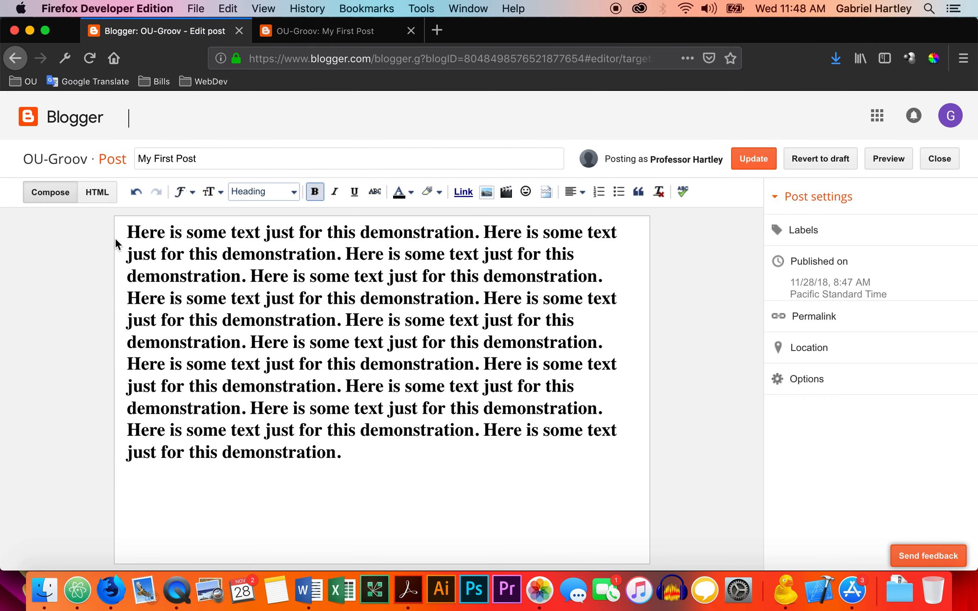
Format the whole demonstration paragraph as Normal text.
{"action": "left_click_drag", "start_coordinate": [351, 455], "coordinate": [123, 230]}
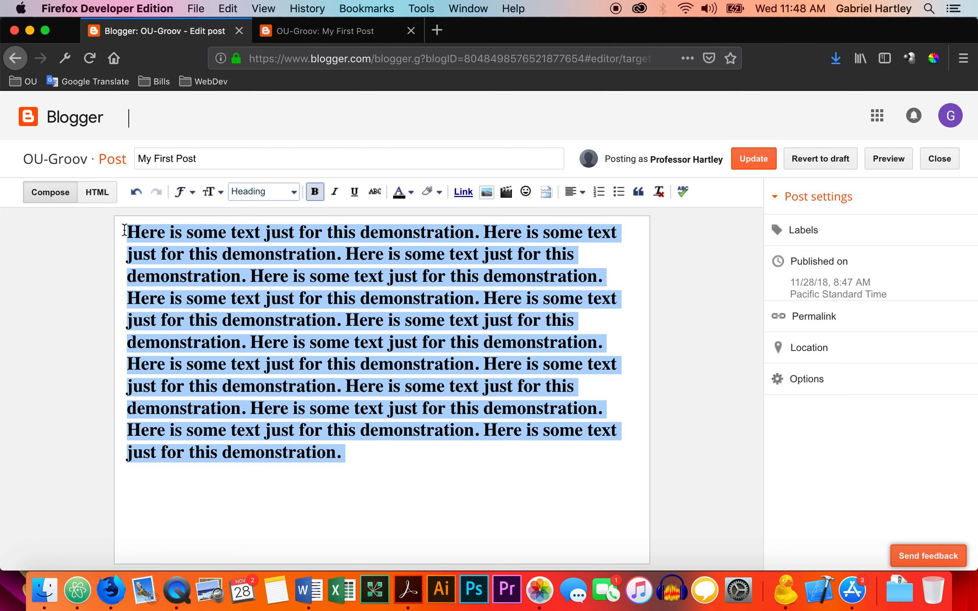
{"action": "left_click", "coordinate": [264, 195]}
{"action": "left_click", "coordinate": [267, 268]}
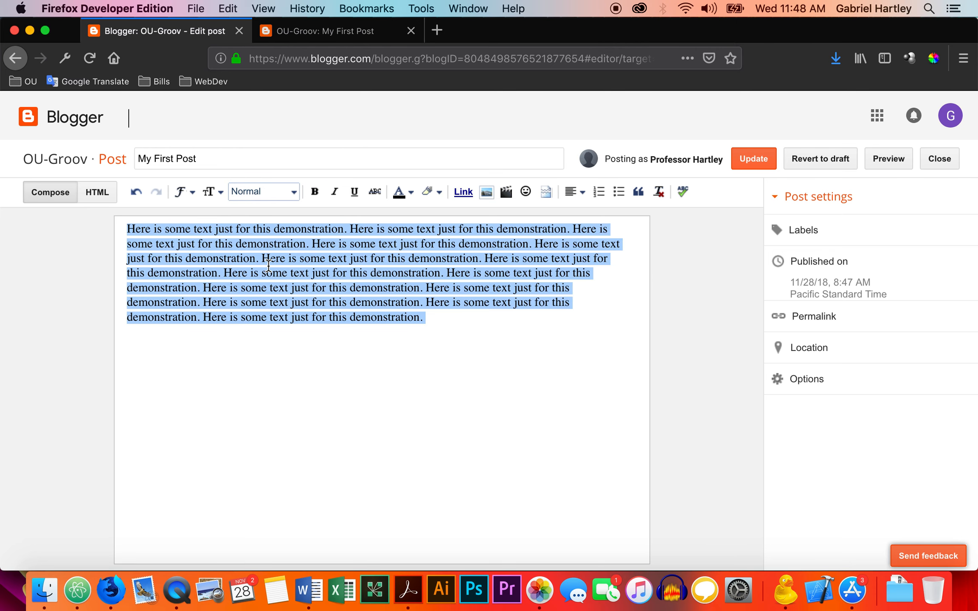
{"action": "left_click", "coordinate": [441, 318]}
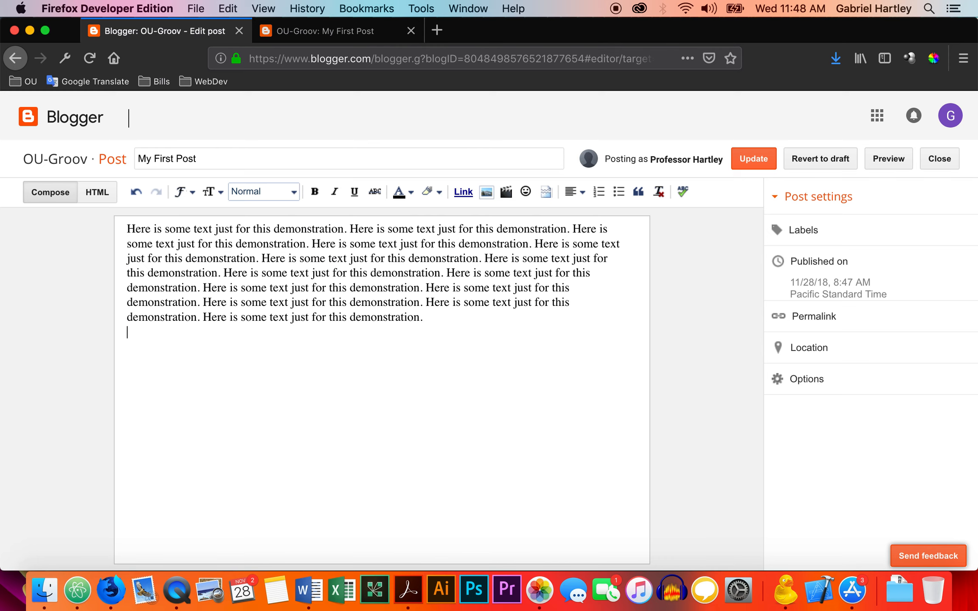
Update the post and reload its live page to check the revised text.
{"action": "left_click", "coordinate": [757, 160]}
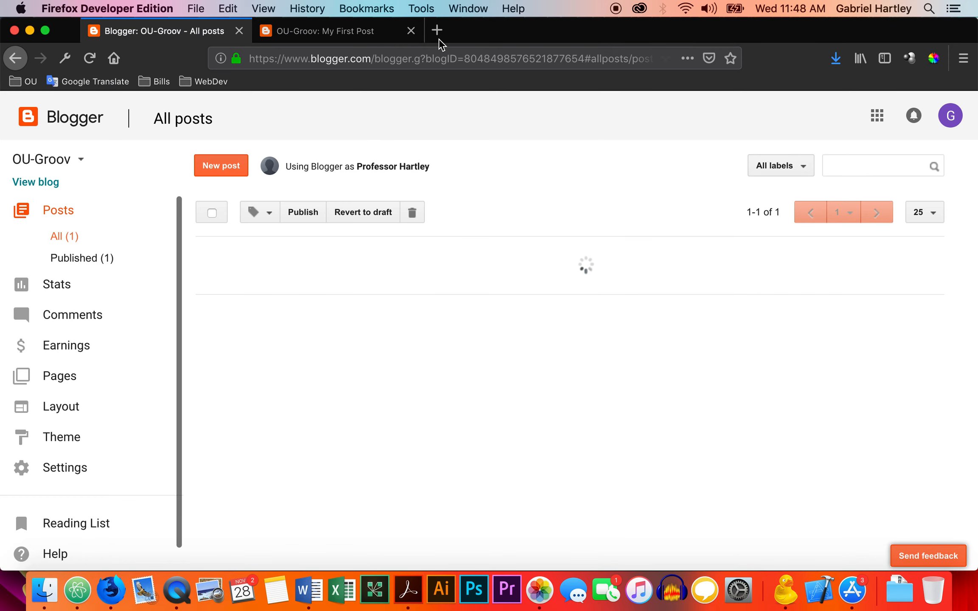
{"action": "left_click", "coordinate": [359, 36]}
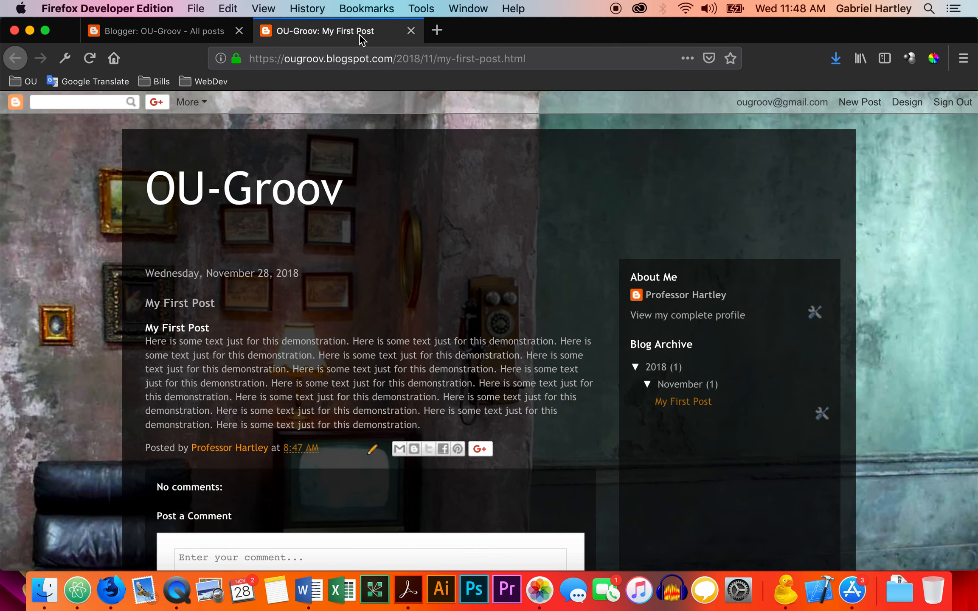
{"action": "key", "text": "super+r"}
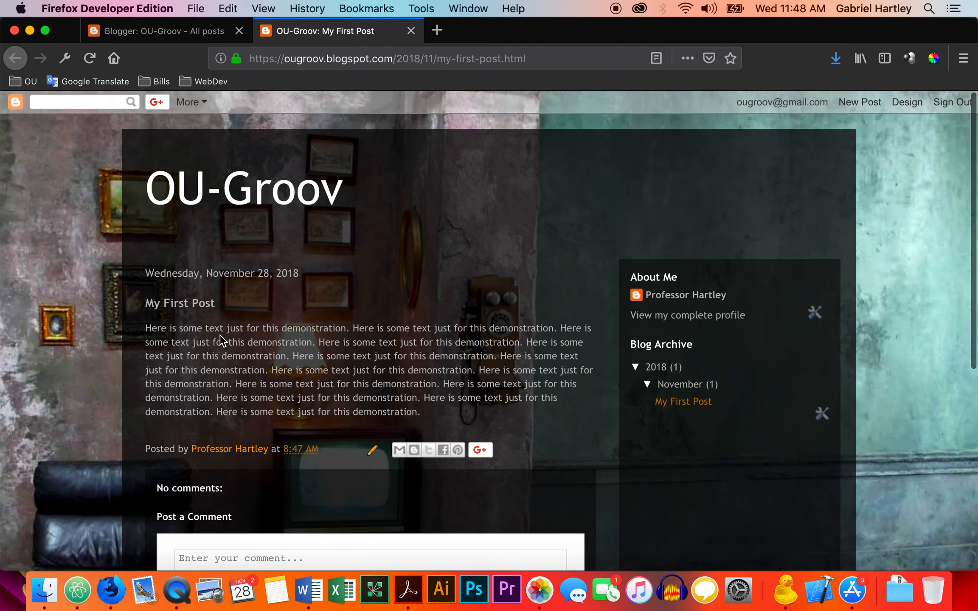
Reopen My First Post for editing and insert the image 2100_banner.png from the 2100 sp 2018 images folder below the paragraph.
{"action": "left_click", "coordinate": [192, 32]}
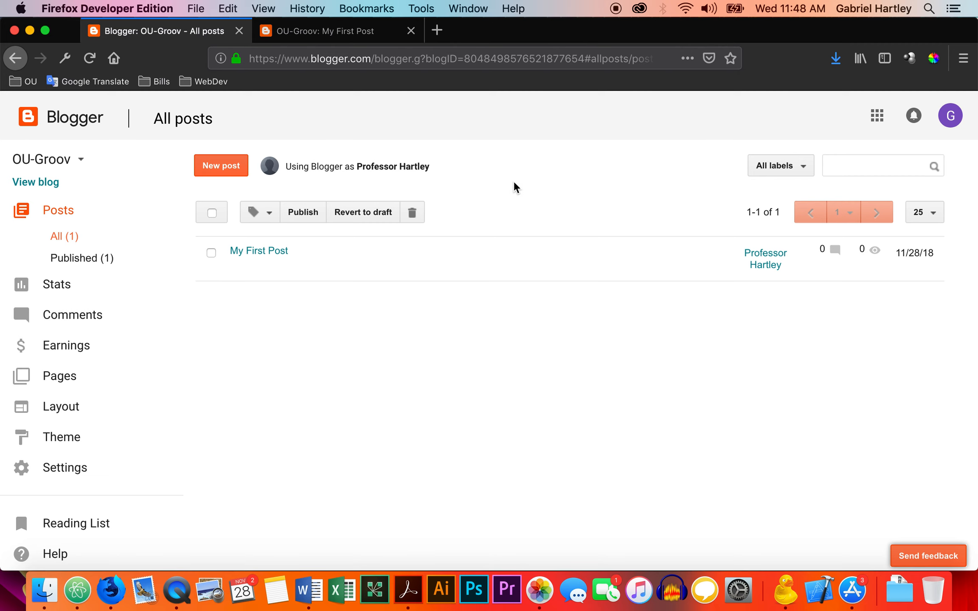
{"action": "left_click", "coordinate": [240, 268]}
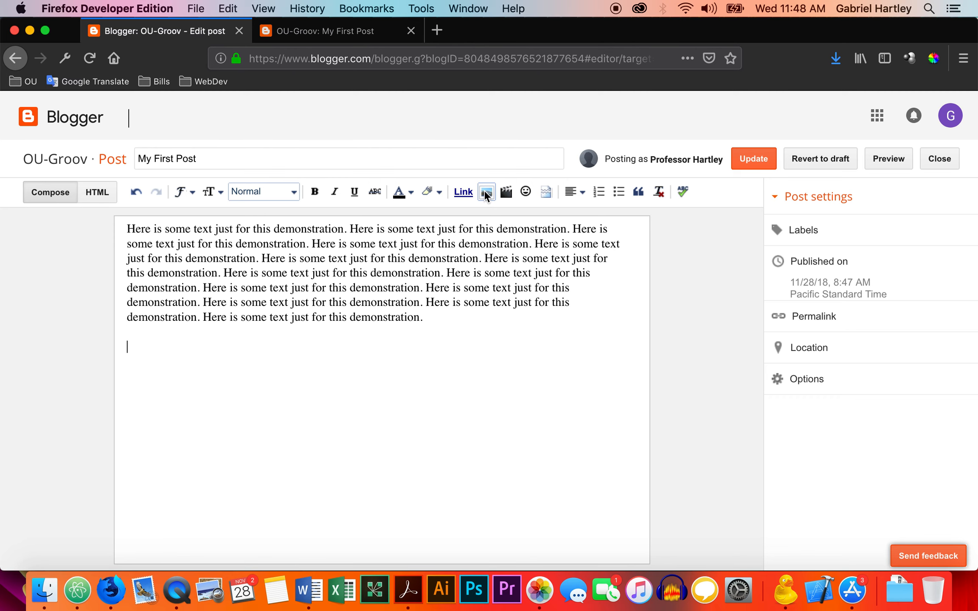
{"action": "left_click", "coordinate": [486, 193]}
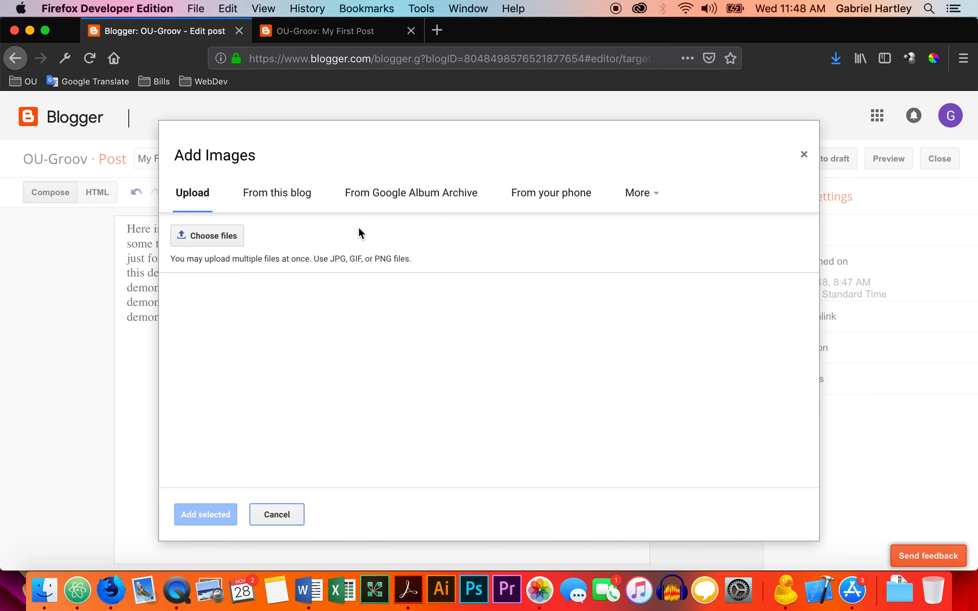
{"action": "left_click", "coordinate": [216, 235]}
{"action": "left_click", "coordinate": [236, 230]}
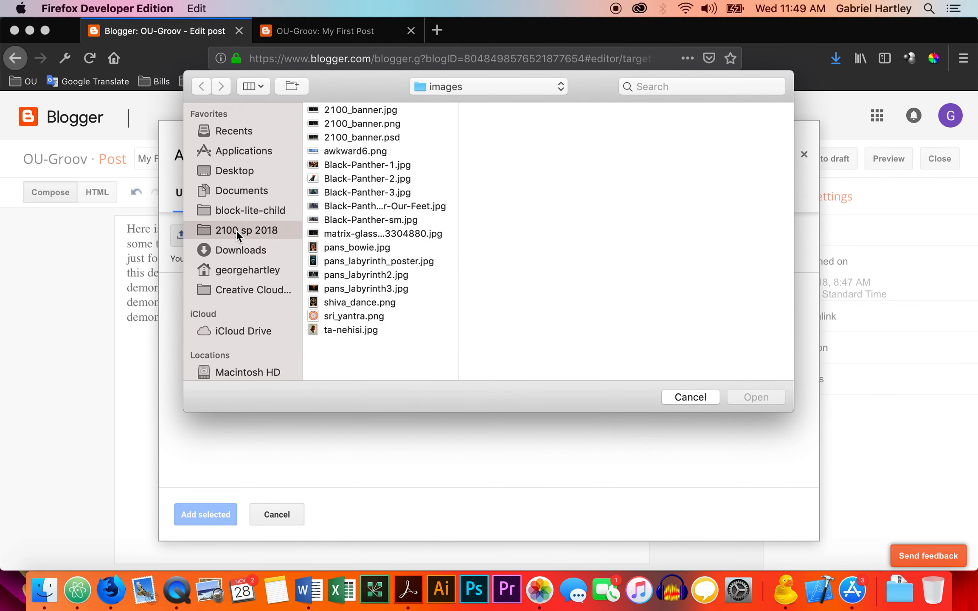
{"action": "left_click", "coordinate": [348, 238]}
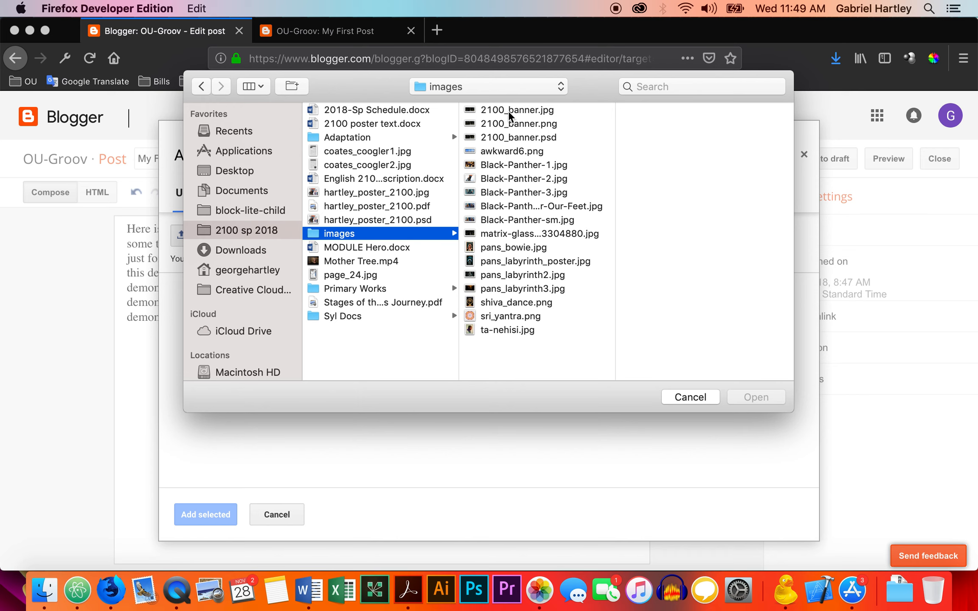
{"action": "left_click", "coordinate": [510, 111]}
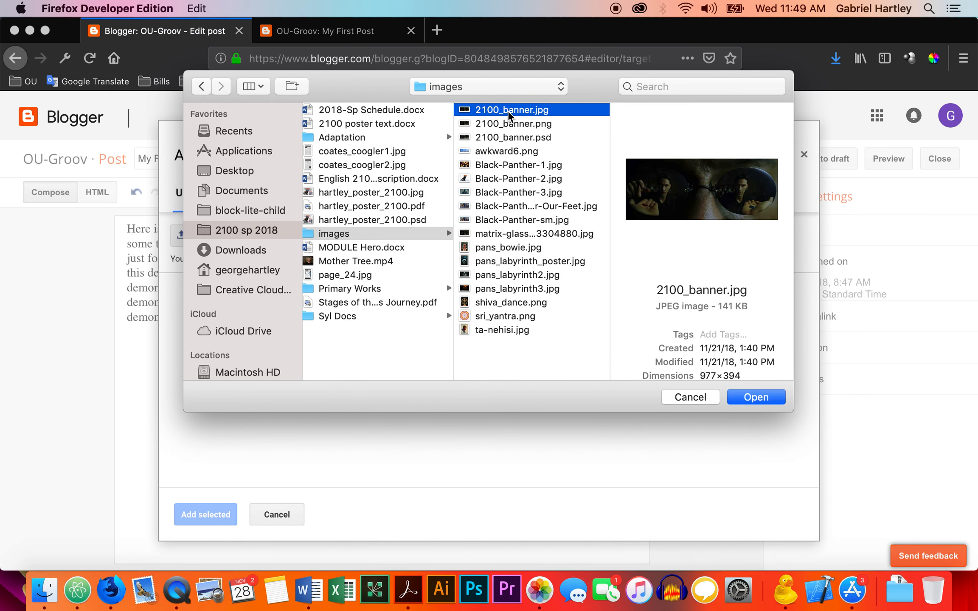
{"action": "left_click", "coordinate": [509, 124]}
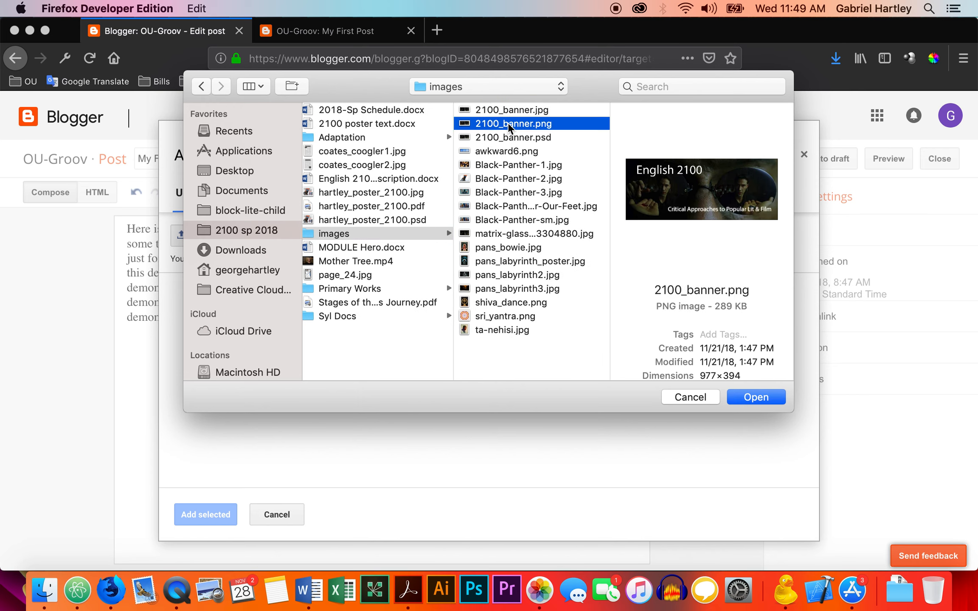
{"action": "left_click", "coordinate": [756, 397]}
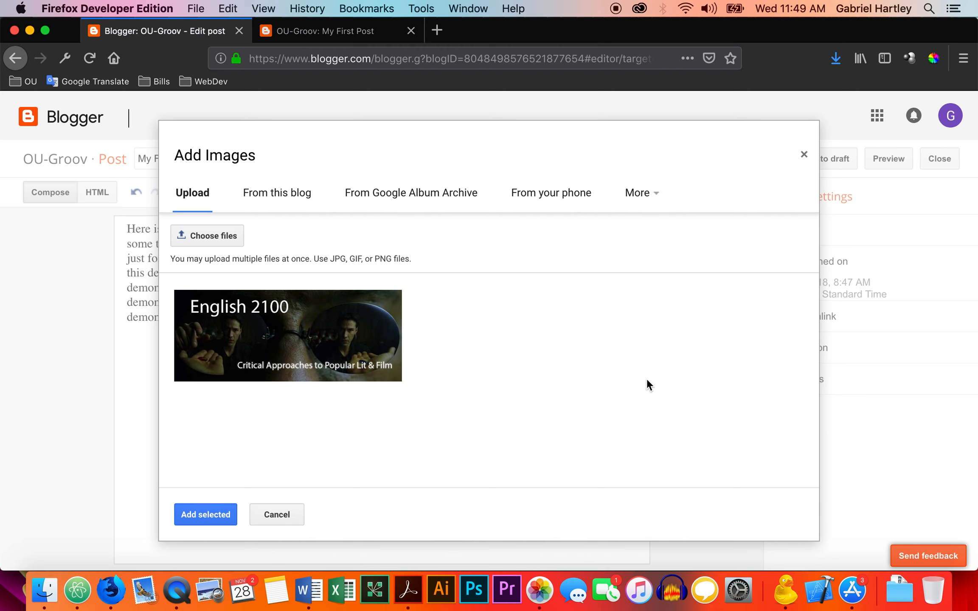
{"action": "left_click", "coordinate": [220, 514]}
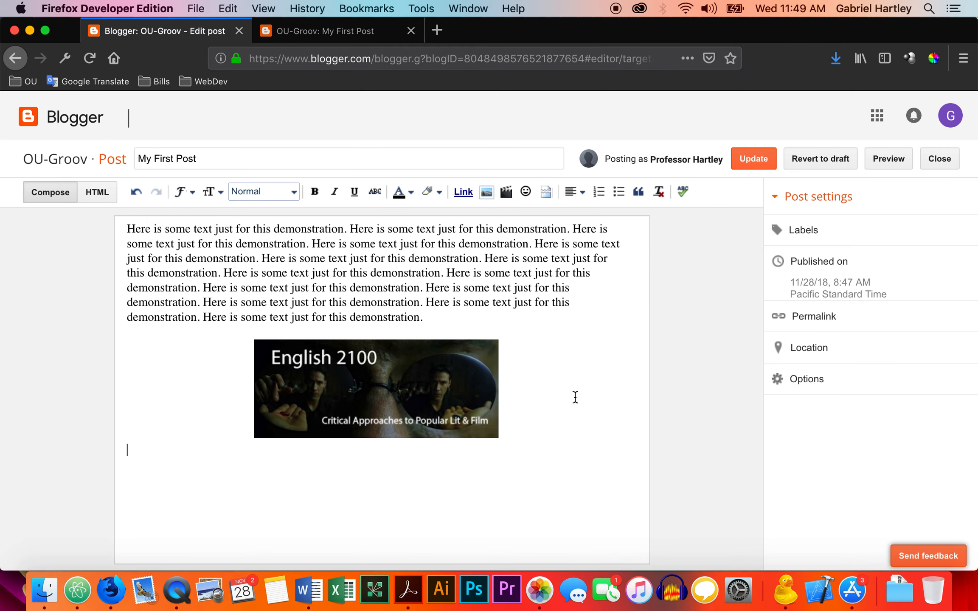
Enlarge the inserted English 2100 banner image, trying Large and then X-Large.
{"action": "left_click", "coordinate": [412, 382]}
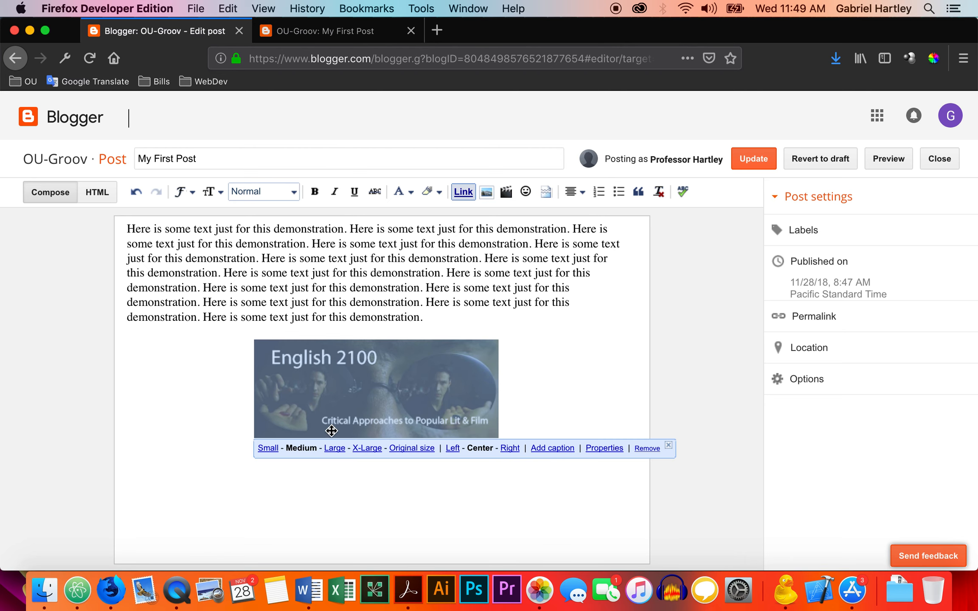
{"action": "left_click", "coordinate": [334, 448]}
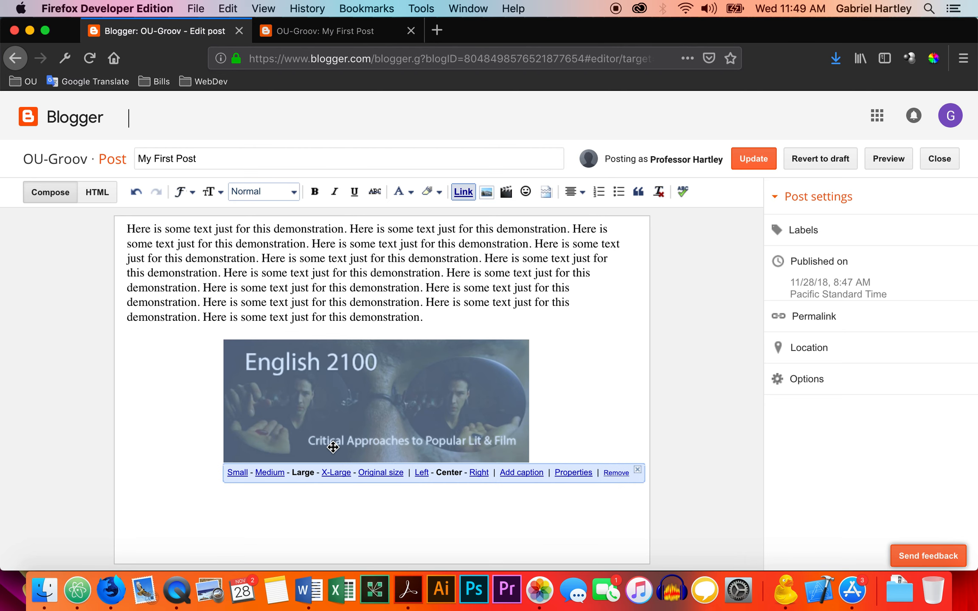
{"action": "left_click", "coordinate": [342, 473]}
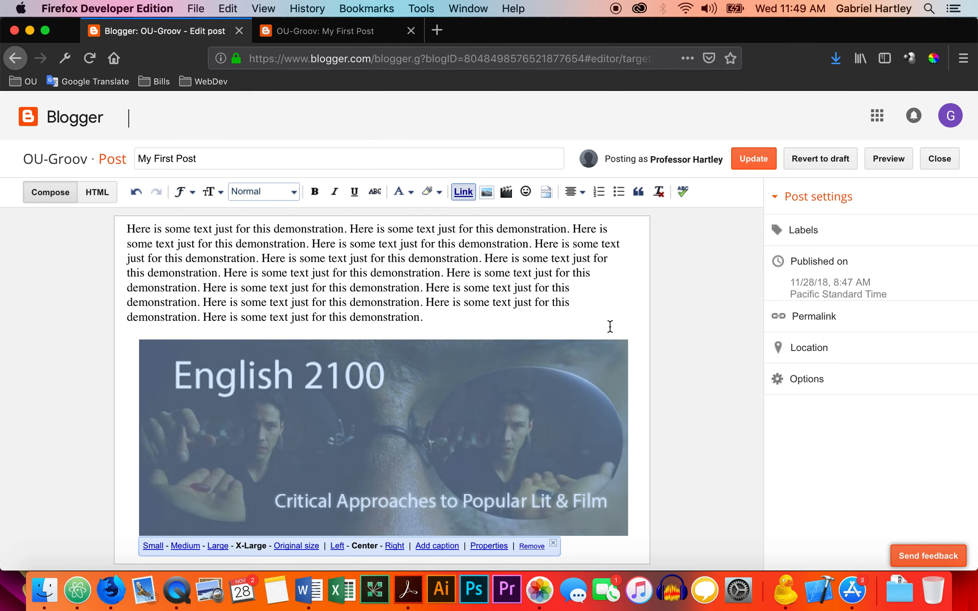
Update the post with the banner image and reload the live page to review how the image fits the layout.
{"action": "left_click", "coordinate": [750, 164]}
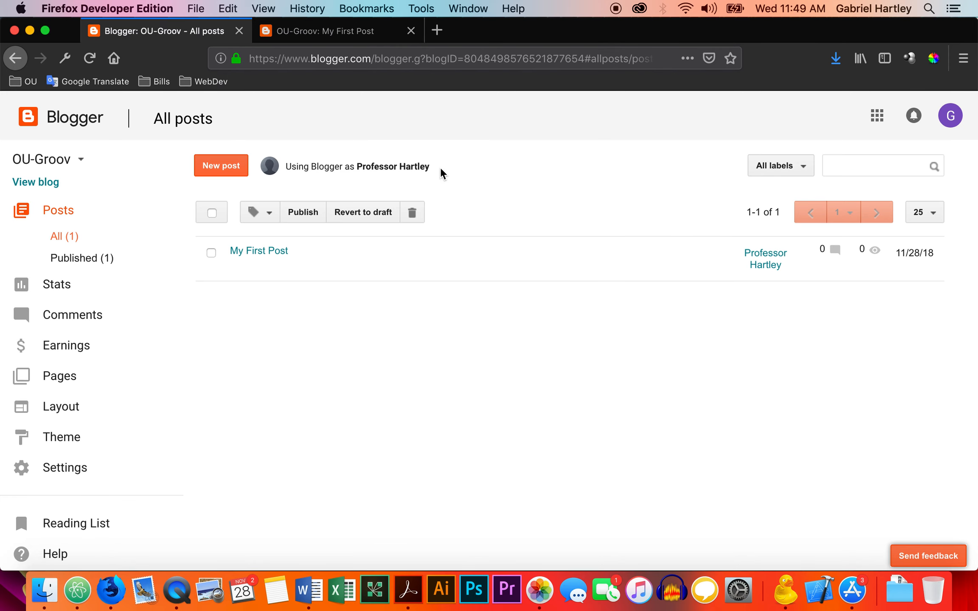
{"action": "left_click", "coordinate": [348, 31]}
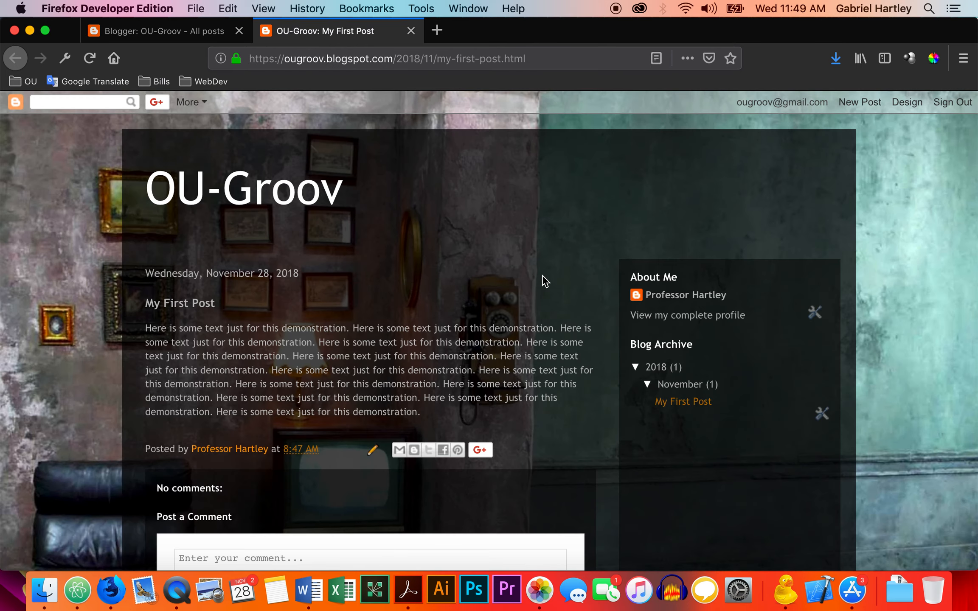
{"action": "key", "text": "super+r"}
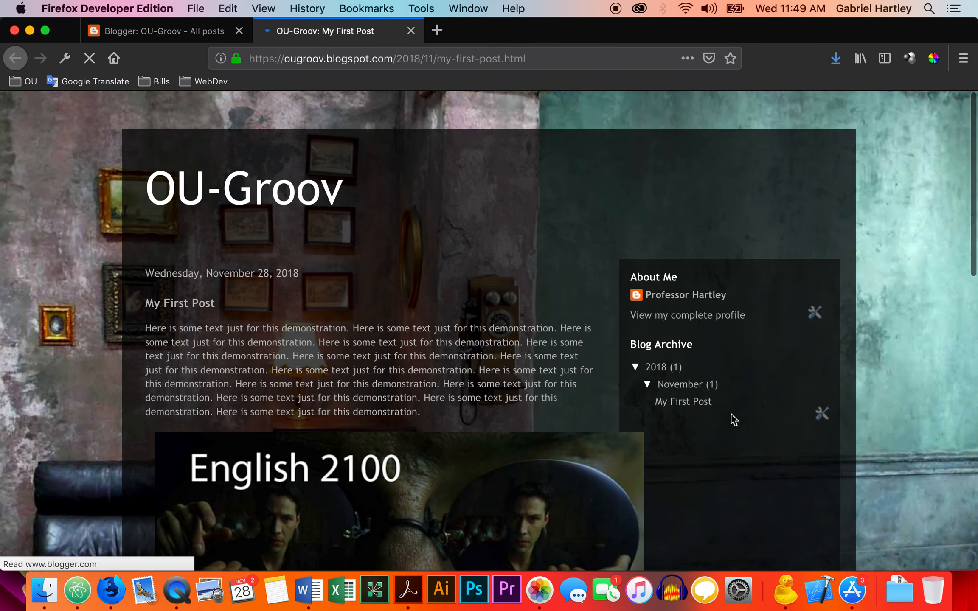
{"action": "scroll", "coordinate": [594, 377], "scroll_direction": "down", "scroll_amount": 3}
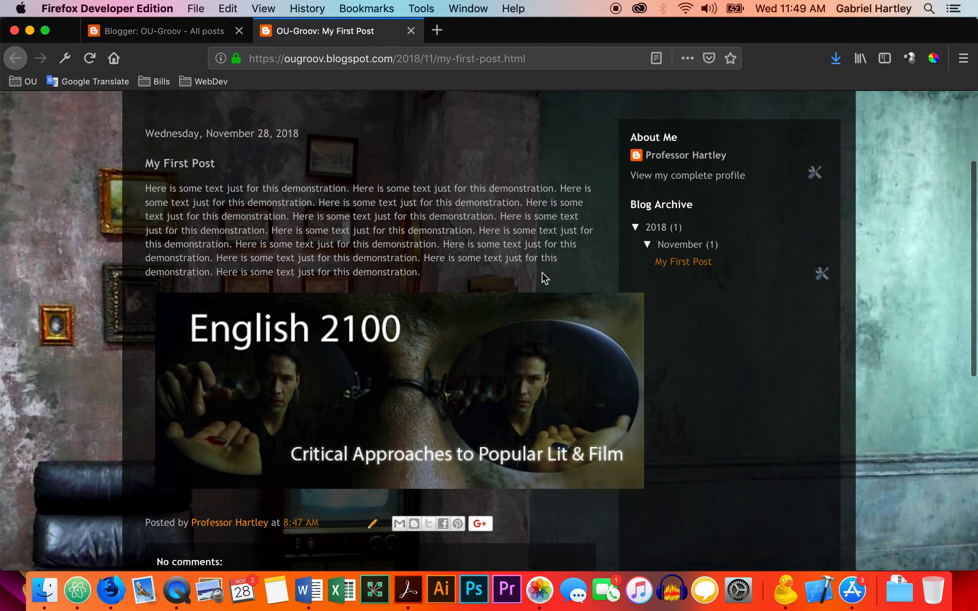
{"action": "scroll", "coordinate": [544, 278], "scroll_direction": "up", "scroll_amount": 1}
{"action": "scroll", "coordinate": [543, 276], "scroll_direction": "up", "scroll_amount": 3}
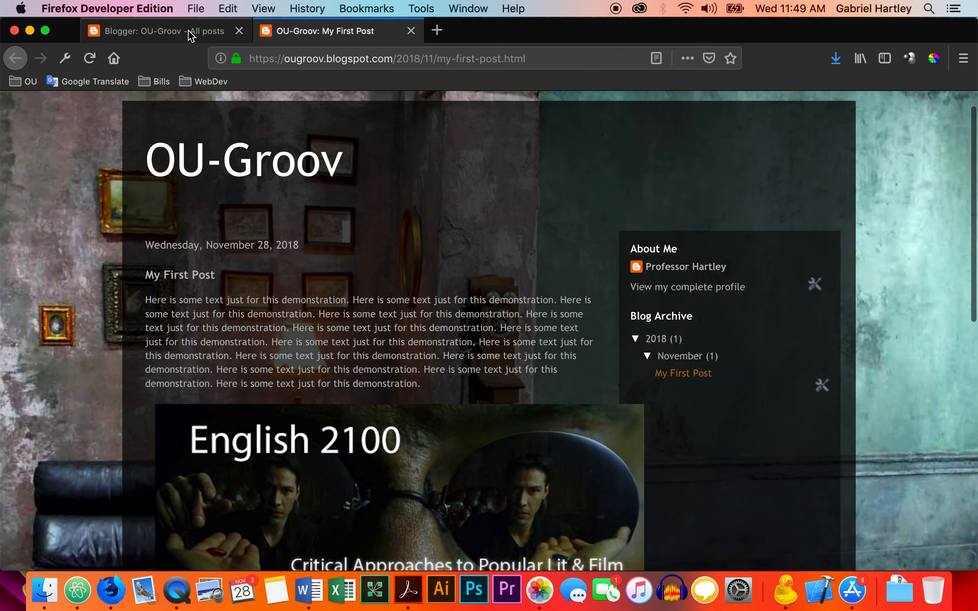
Reopen My First Post for editing and set the English 2100 banner image's size to Large.
{"action": "left_click", "coordinate": [190, 33]}
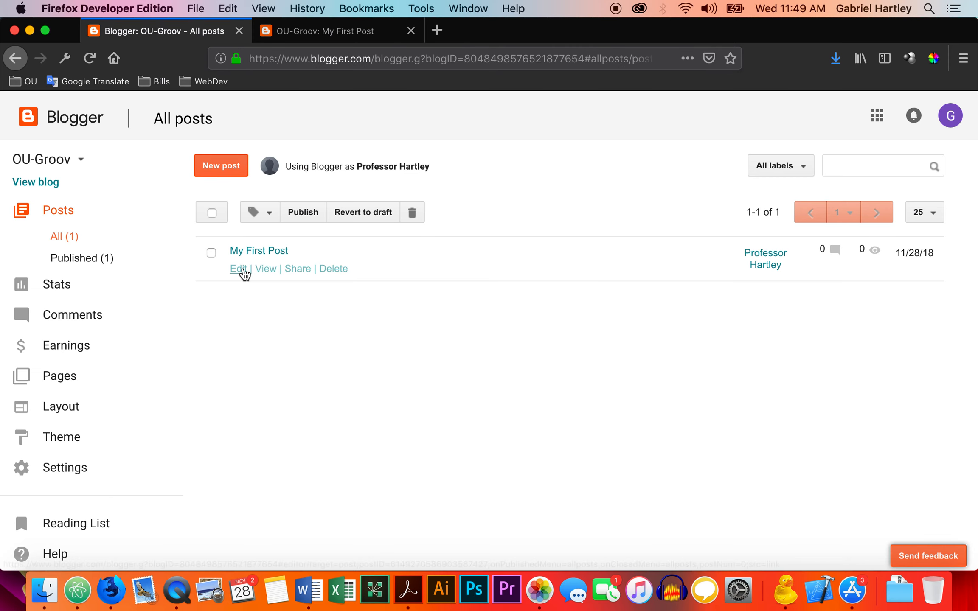
{"action": "right_click", "coordinate": [243, 269]}
{"action": "left_click", "coordinate": [530, 213]}
{"action": "left_click", "coordinate": [239, 269]}
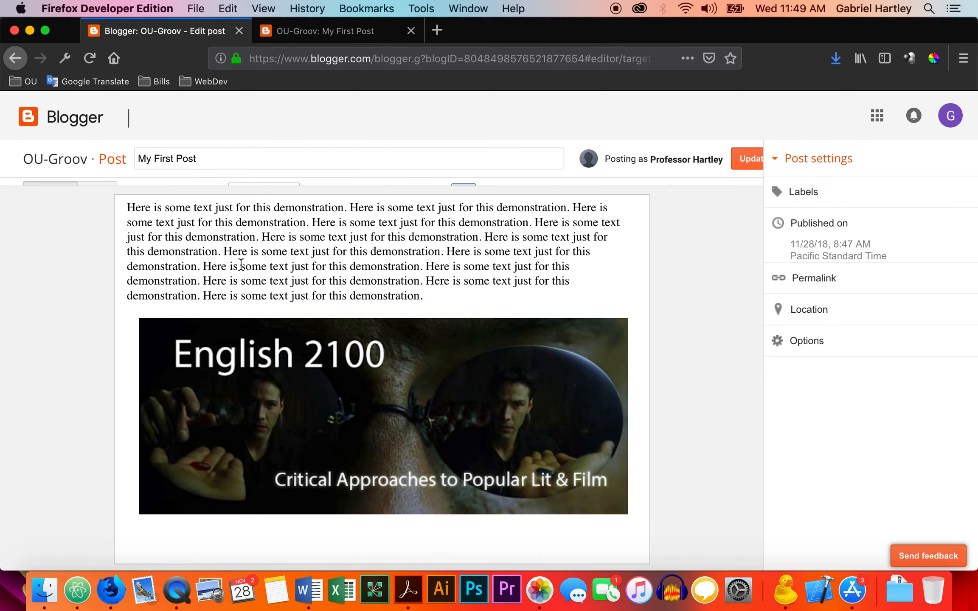
{"action": "left_click", "coordinate": [382, 411]}
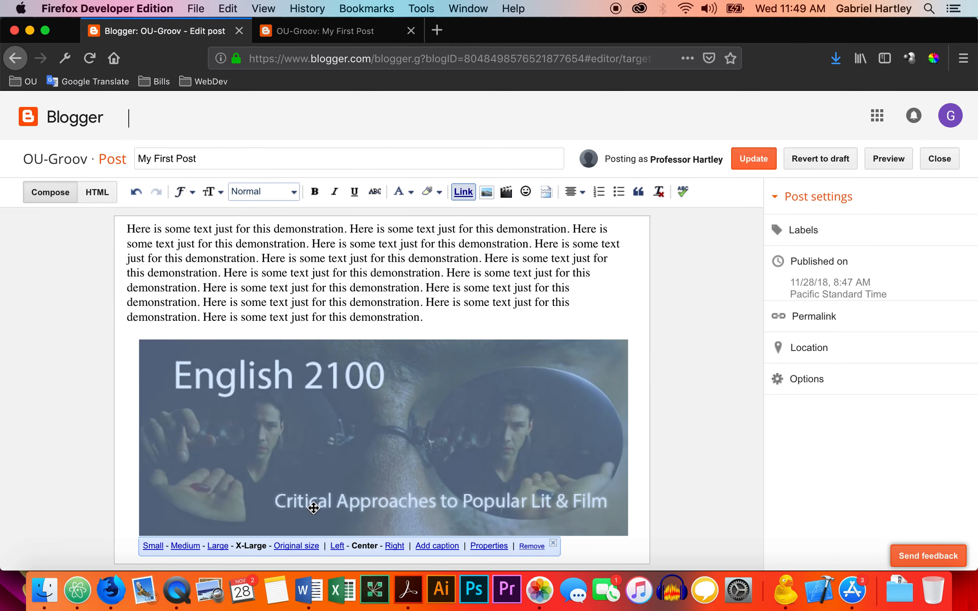
{"action": "left_click", "coordinate": [218, 547]}
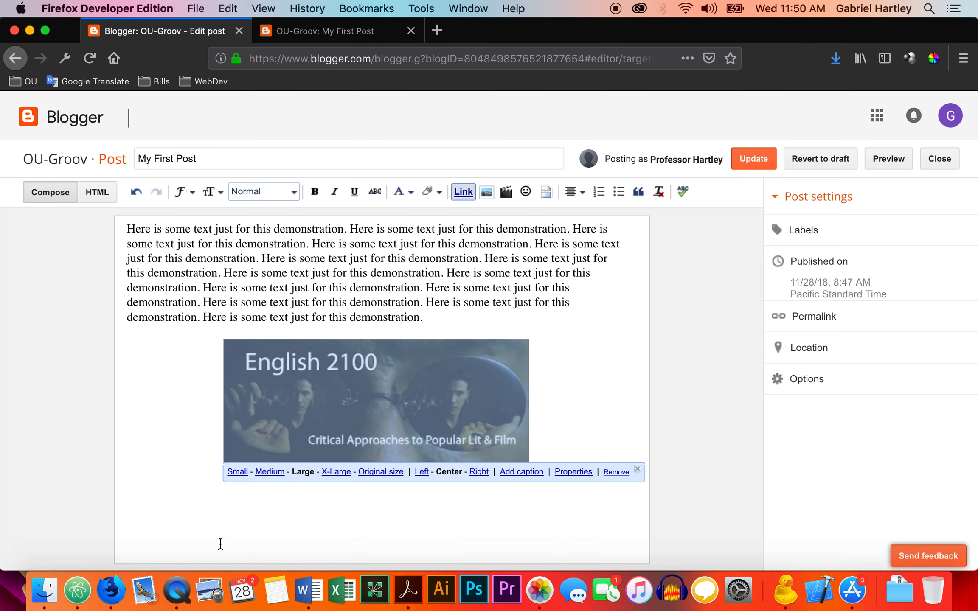
Update My First Post with the resized banner and reload the live page to check how the image fits.
{"action": "left_click", "coordinate": [752, 161]}
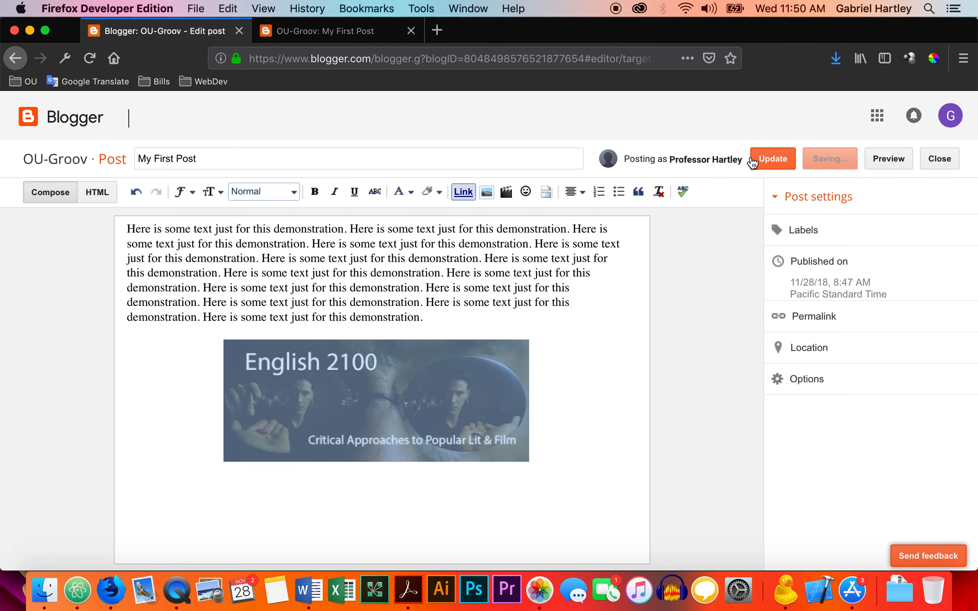
{"action": "left_click", "coordinate": [360, 34]}
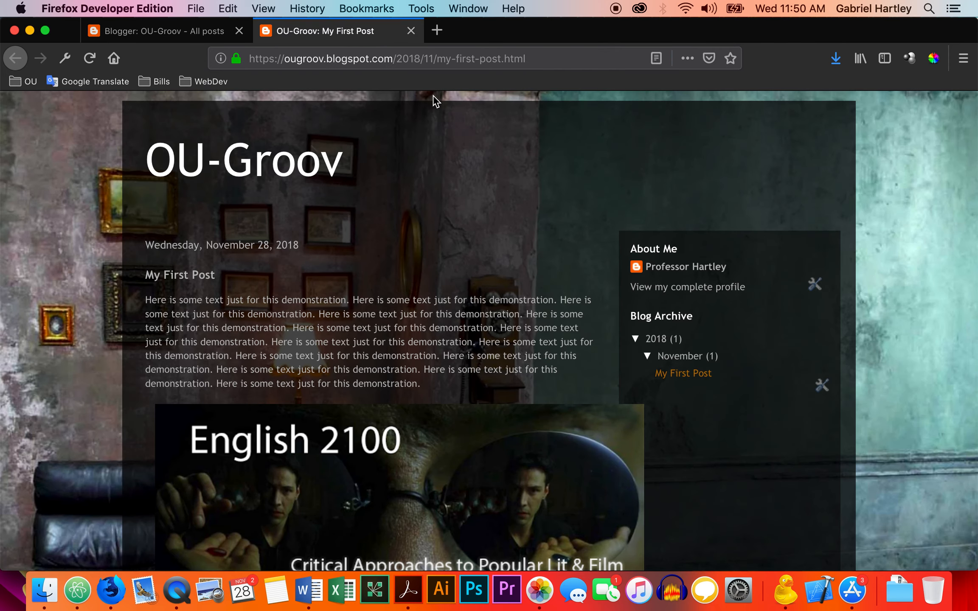
{"action": "key", "text": "super+r"}
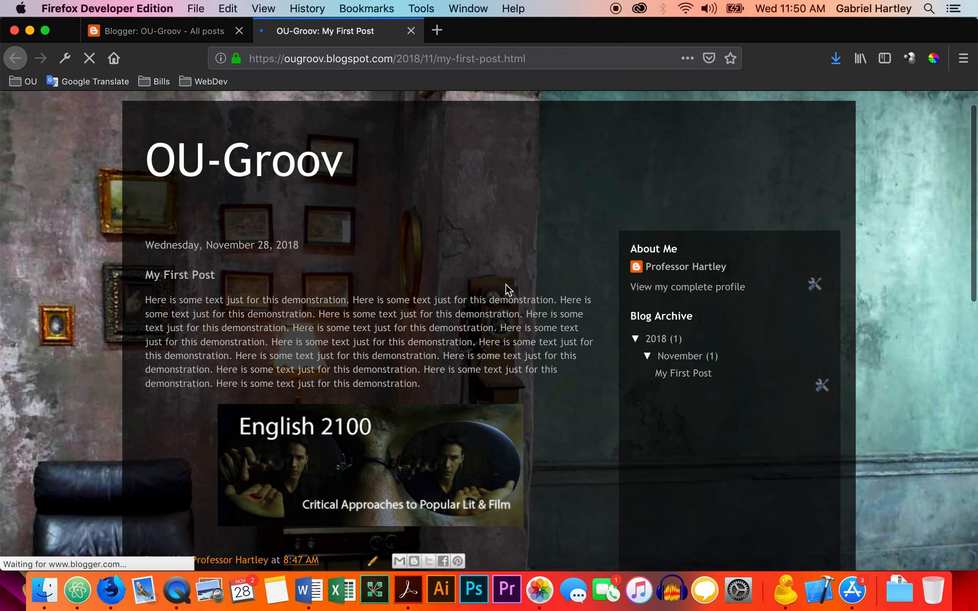
{"action": "scroll", "coordinate": [547, 467], "scroll_direction": "down", "scroll_amount": 5}
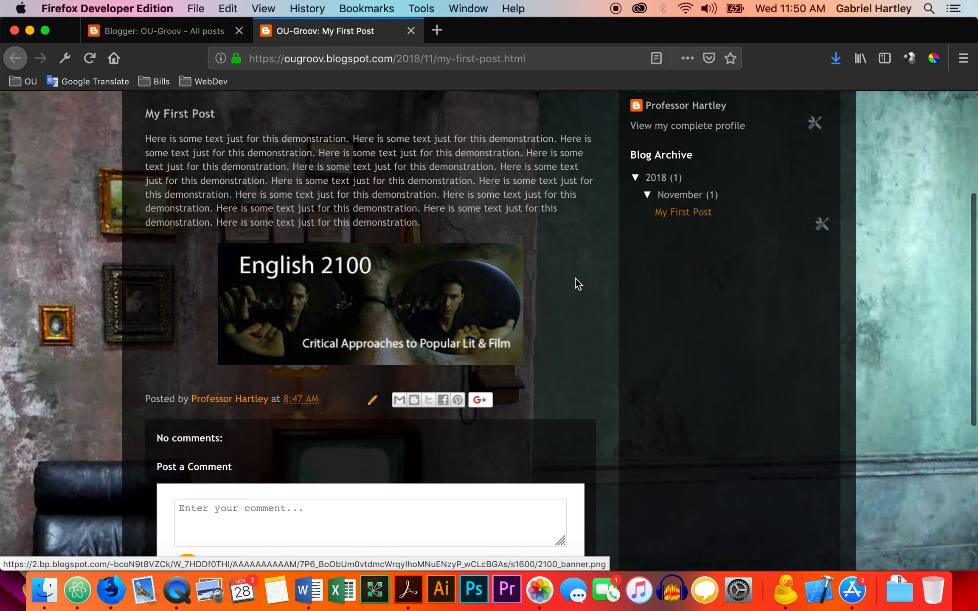
{"action": "scroll", "coordinate": [503, 148], "scroll_direction": "up", "scroll_amount": 3}
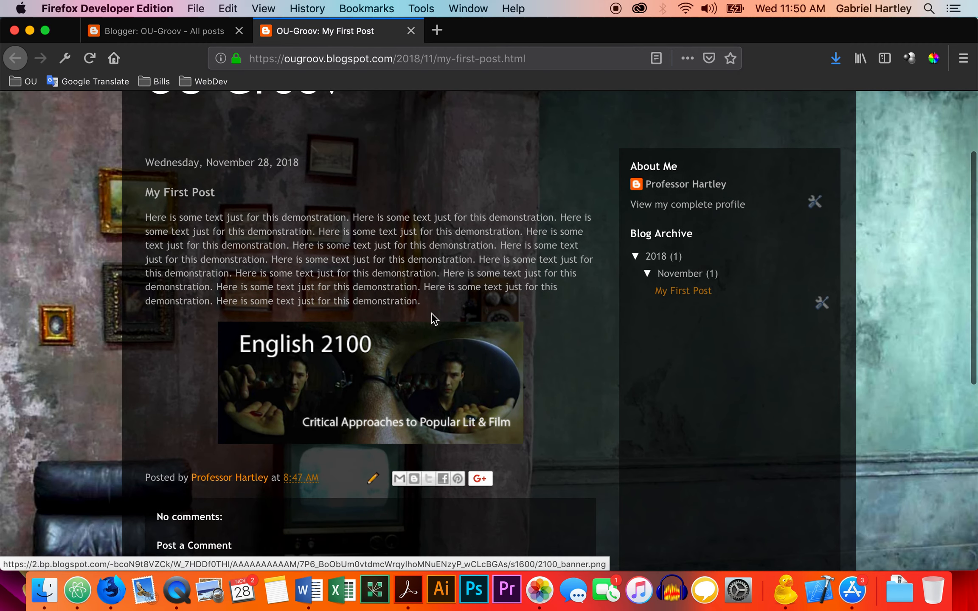
View the English 2100 banner enlarged on the live post and close the enlarged view.
{"action": "left_click", "coordinate": [399, 386]}
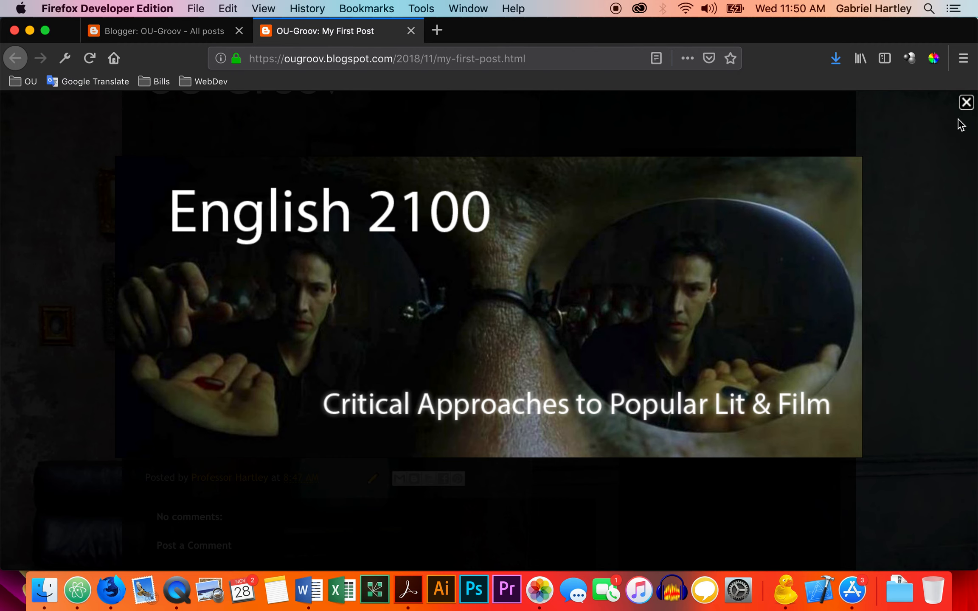
{"action": "left_click", "coordinate": [966, 103]}
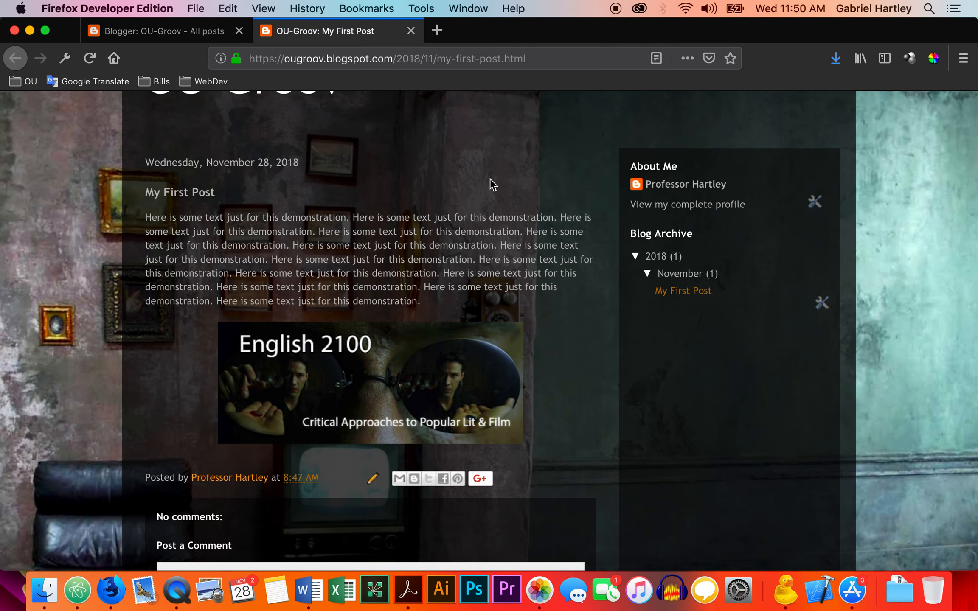
{"action": "scroll", "coordinate": [492, 187], "scroll_direction": "up", "scroll_amount": 3}
Check the published comments in the blog's dashboard and create a new page titled Page #1.
{"action": "left_click", "coordinate": [199, 35]}
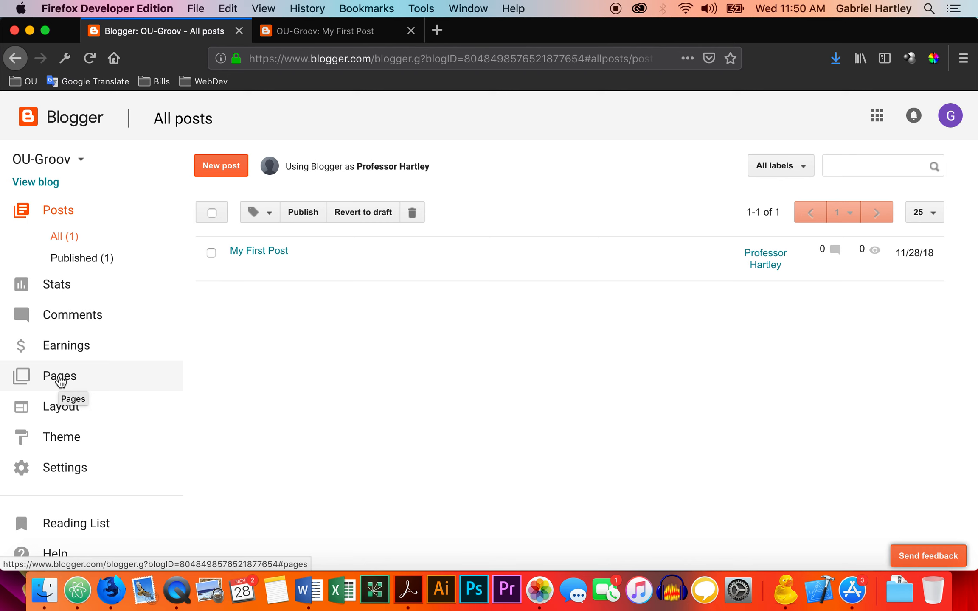
{"action": "left_click", "coordinate": [71, 323]}
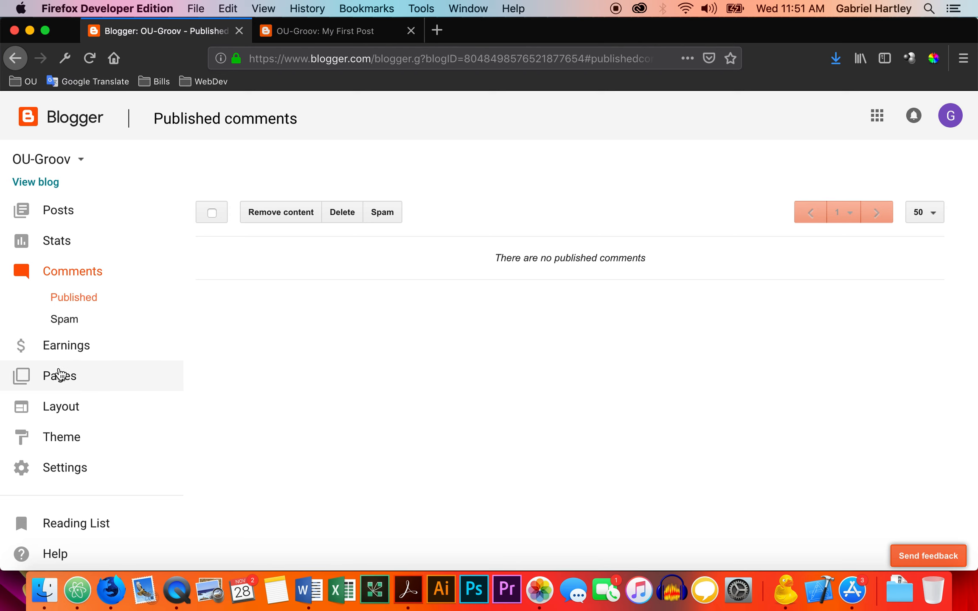
{"action": "right_click", "coordinate": [59, 375]}
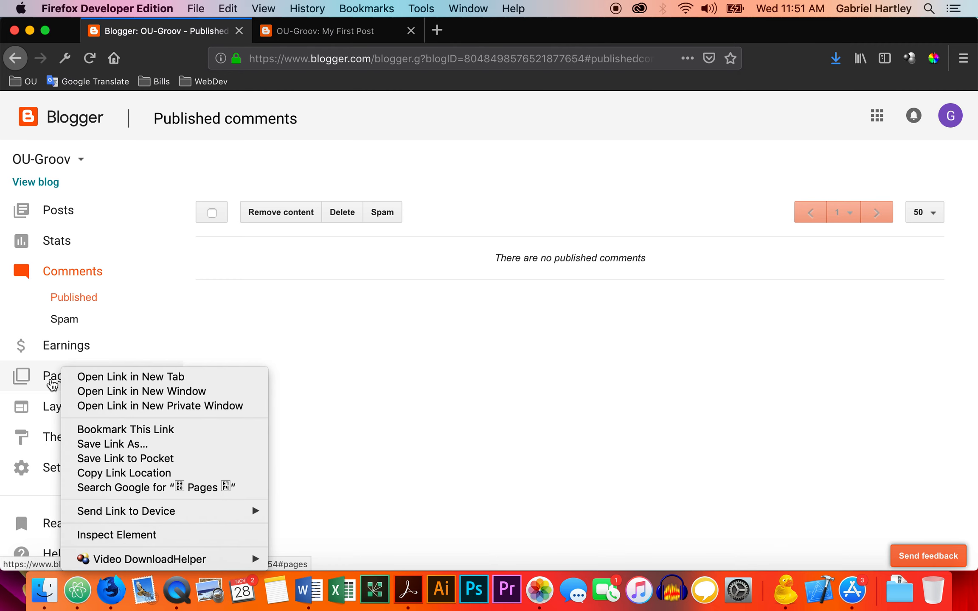
{"action": "left_click", "coordinate": [286, 365]}
{"action": "left_click", "coordinate": [70, 377]}
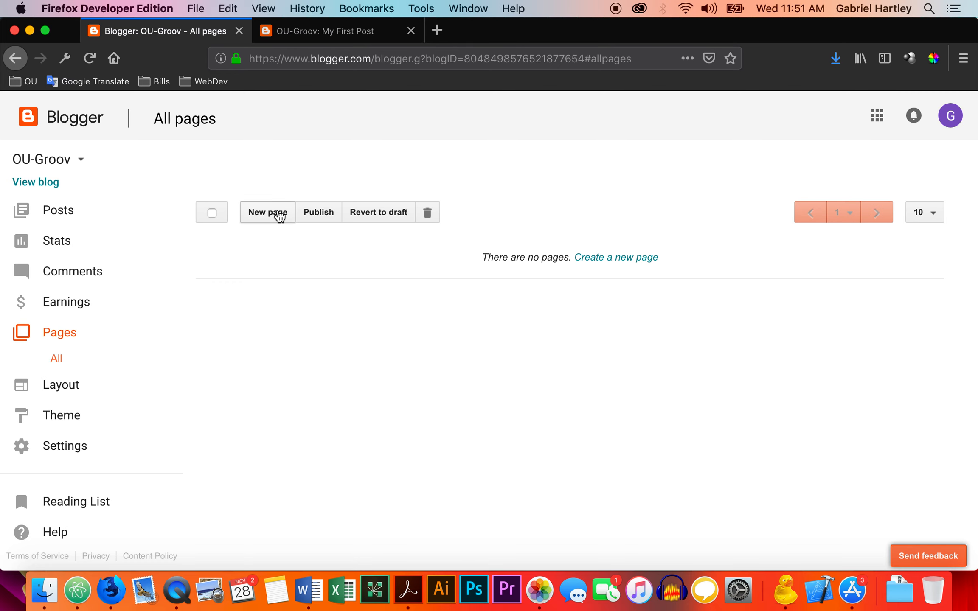
{"action": "left_click", "coordinate": [280, 216]}
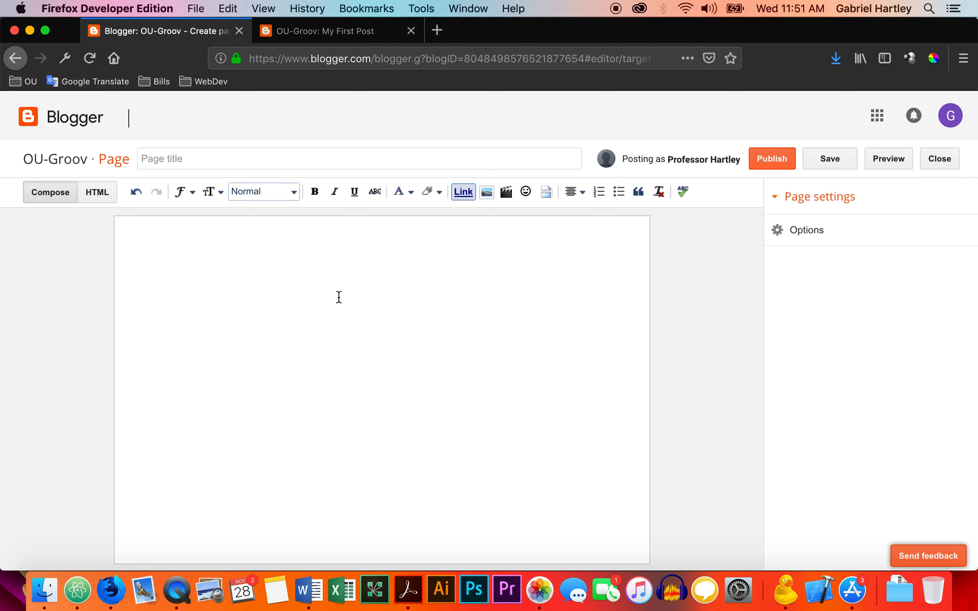
{"action": "left_click", "coordinate": [342, 161]}
{"action": "left_click", "coordinate": [358, 291]}
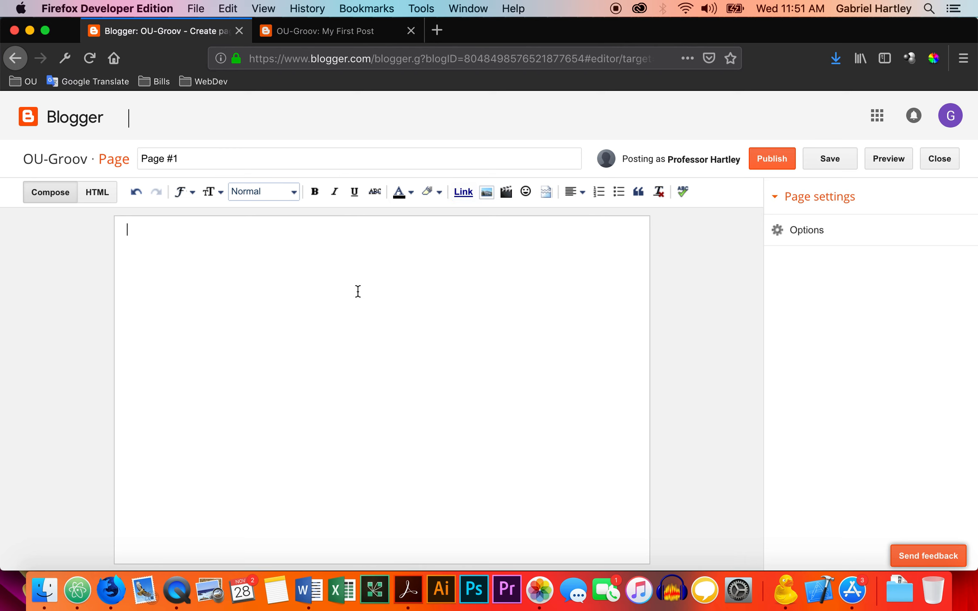
Upload pans_bowie.jpg from the images folder and insert it into the body of Page #1.
{"action": "left_click", "coordinate": [486, 191]}
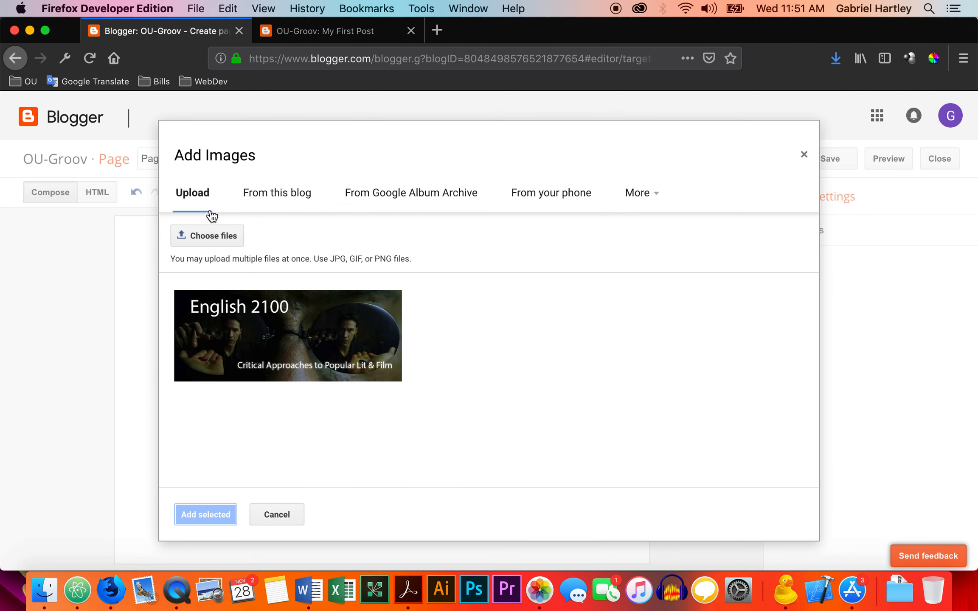
{"action": "left_click", "coordinate": [214, 237]}
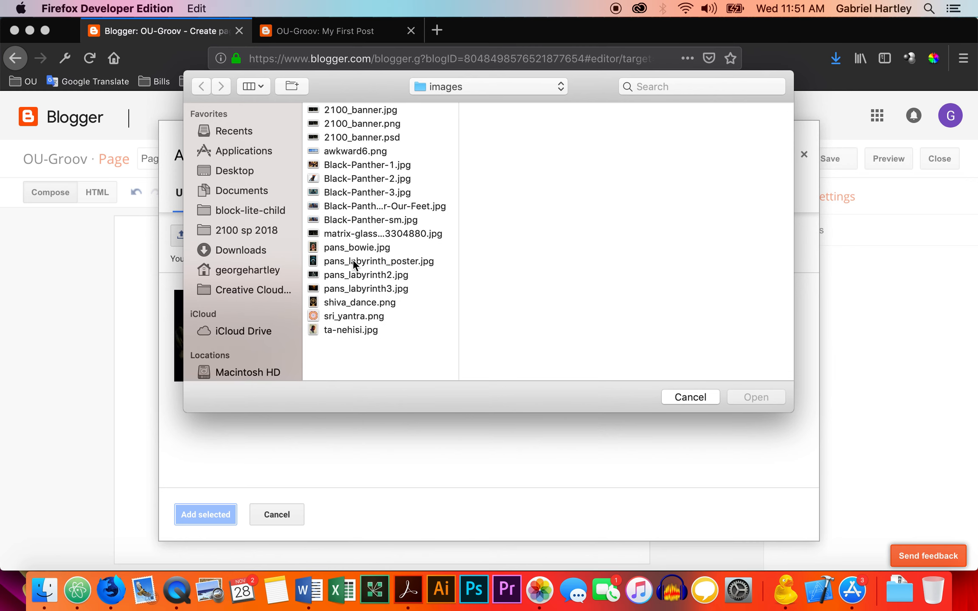
{"action": "left_click", "coordinate": [349, 248]}
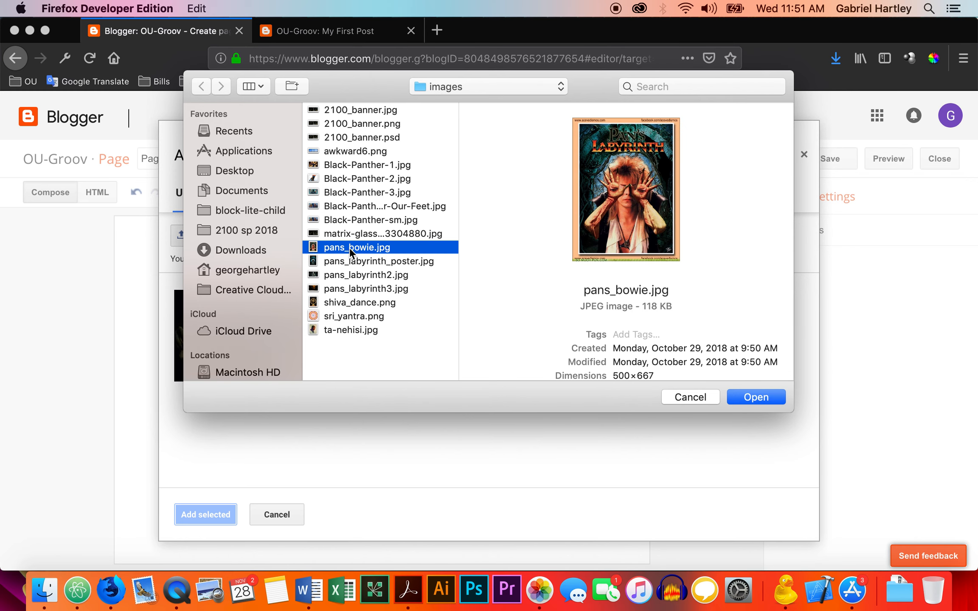
{"action": "left_click", "coordinate": [743, 397]}
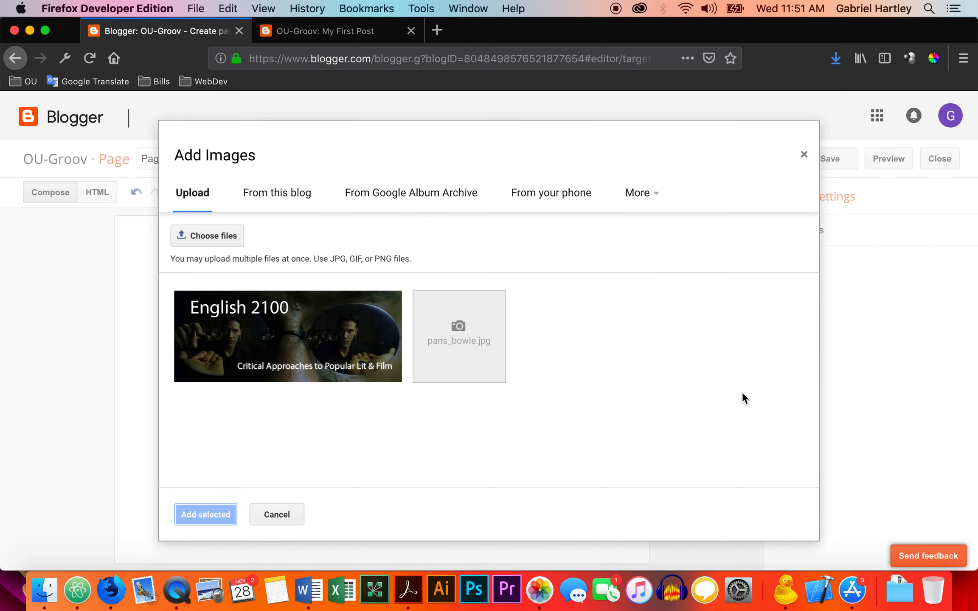
{"action": "left_click", "coordinate": [224, 513]}
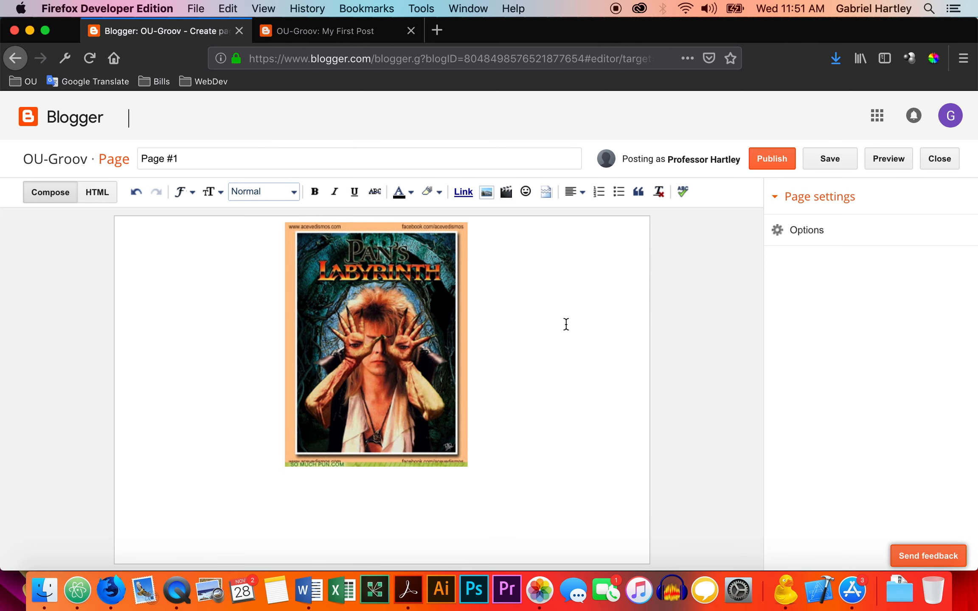
Publish Page #1 and view it live on the blog.
{"action": "left_click", "coordinate": [768, 158]}
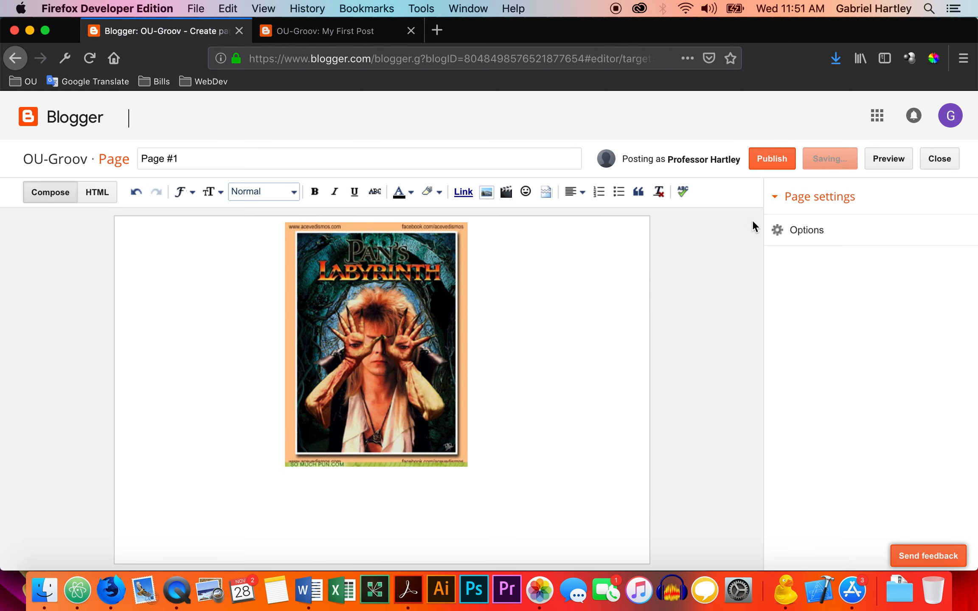
{"action": "mouse_move", "coordinate": [255, 252]}
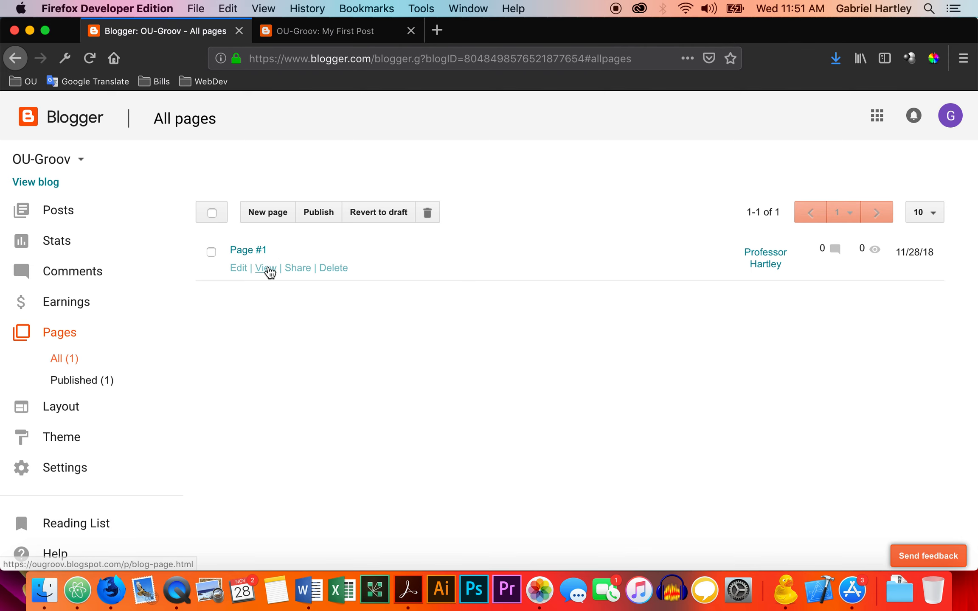
{"action": "left_click", "coordinate": [268, 268]}
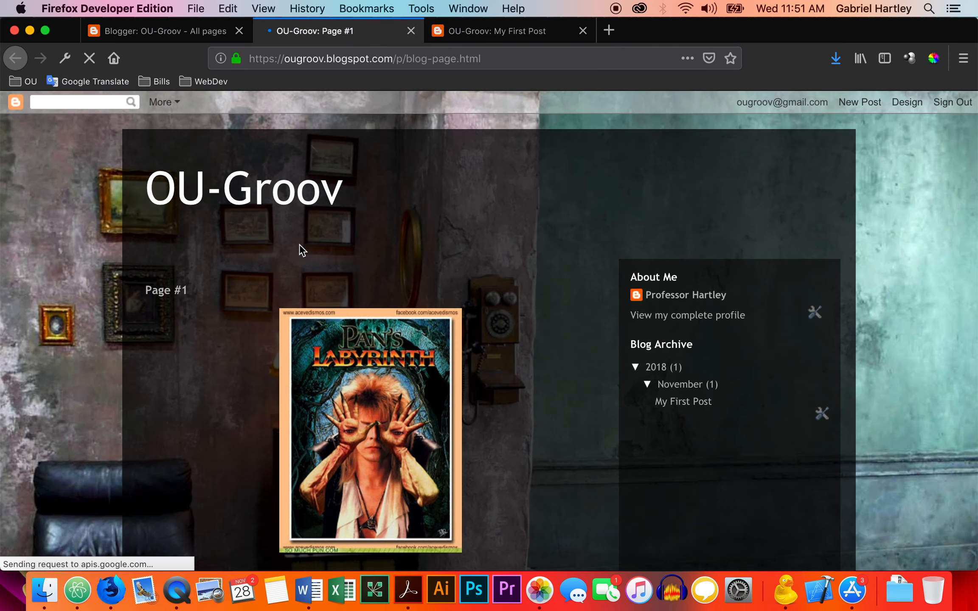
{"action": "scroll", "coordinate": [416, 217], "scroll_direction": "down", "scroll_amount": 8}
{"action": "scroll", "coordinate": [417, 218], "scroll_direction": "up", "scroll_amount": 8}
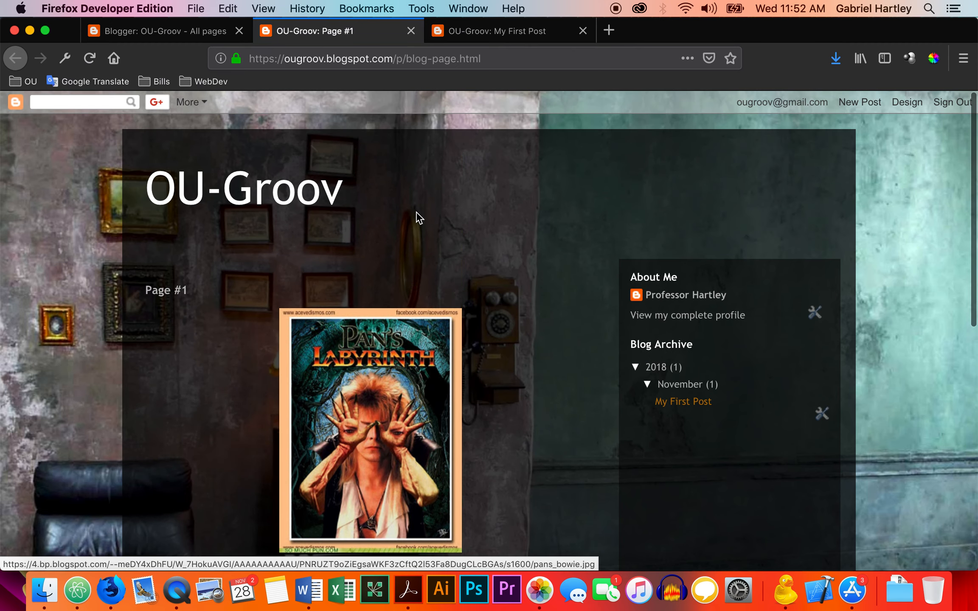
Reload the live My First Post page and examine the blog's home page for a link to Page #1.
{"action": "left_click", "coordinate": [508, 34]}
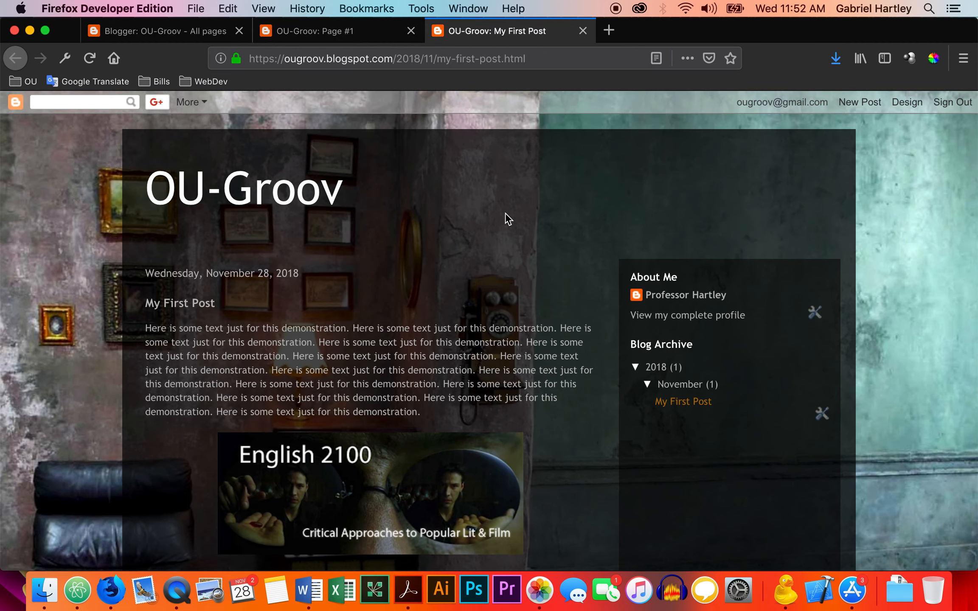
{"action": "key", "text": "super+r"}
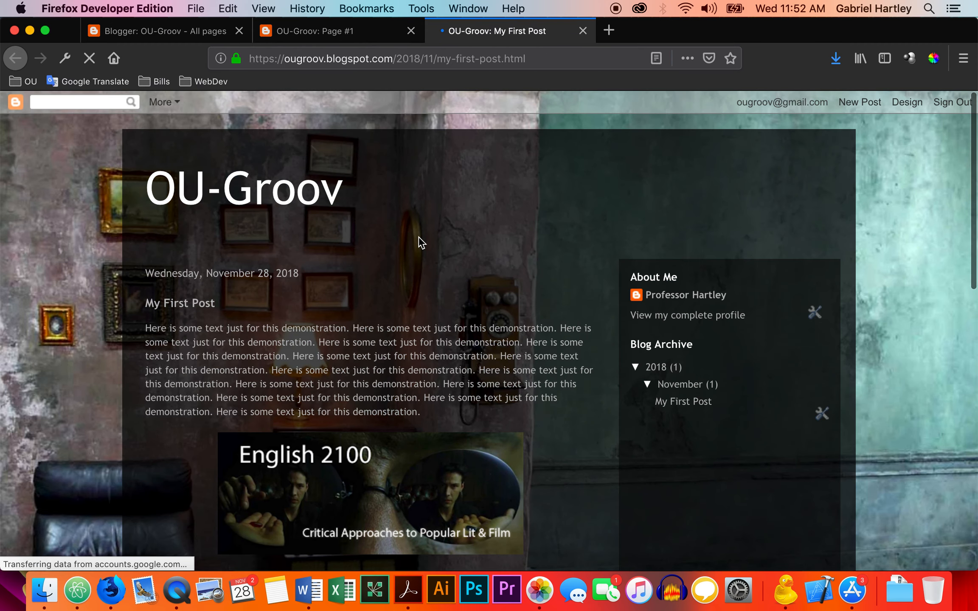
{"action": "left_click", "coordinate": [292, 201]}
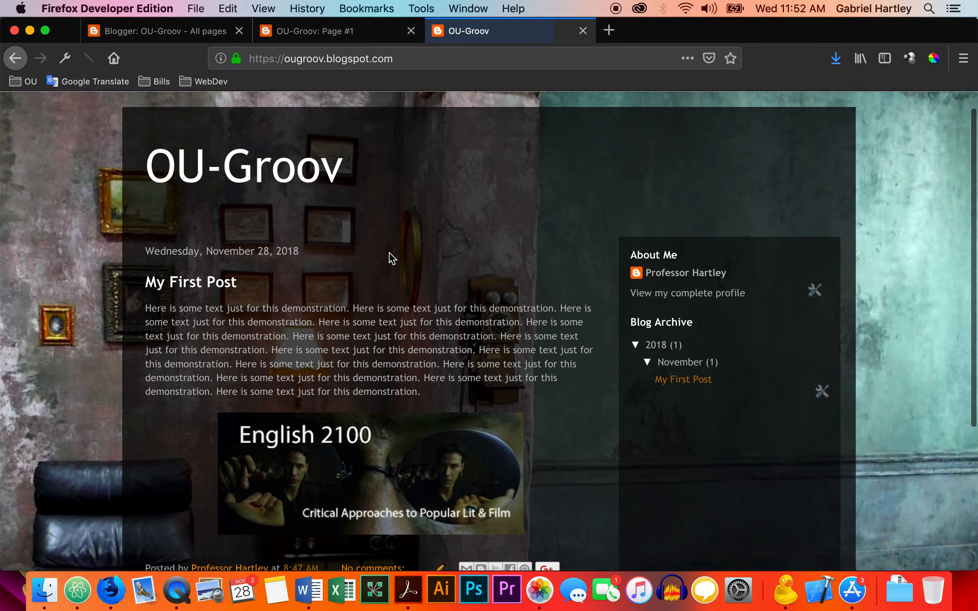
{"action": "scroll", "coordinate": [392, 258], "scroll_direction": "down", "scroll_amount": 5}
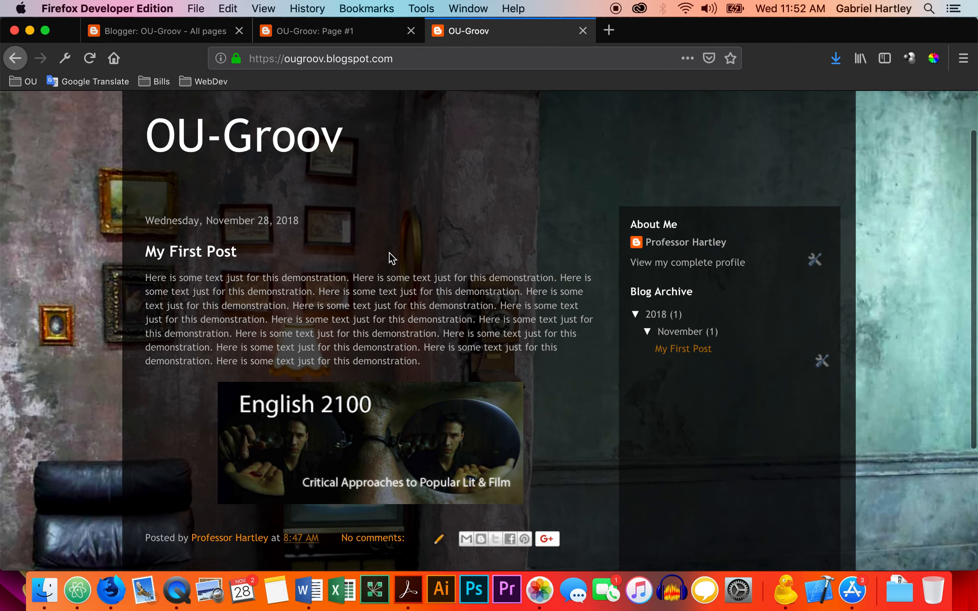
{"action": "scroll", "coordinate": [391, 258], "scroll_direction": "down", "scroll_amount": 3}
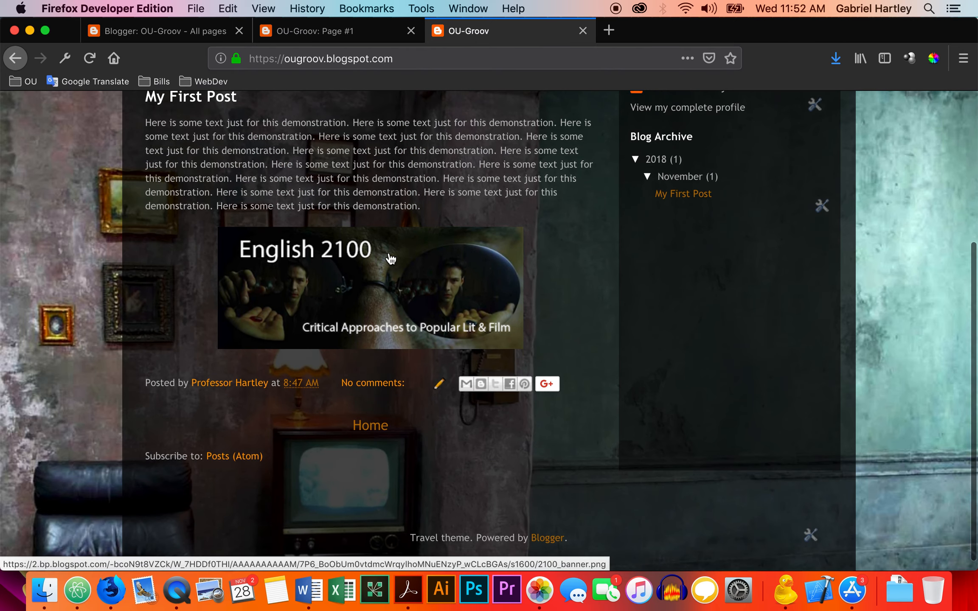
{"action": "scroll", "coordinate": [392, 258], "scroll_direction": "up", "scroll_amount": 5}
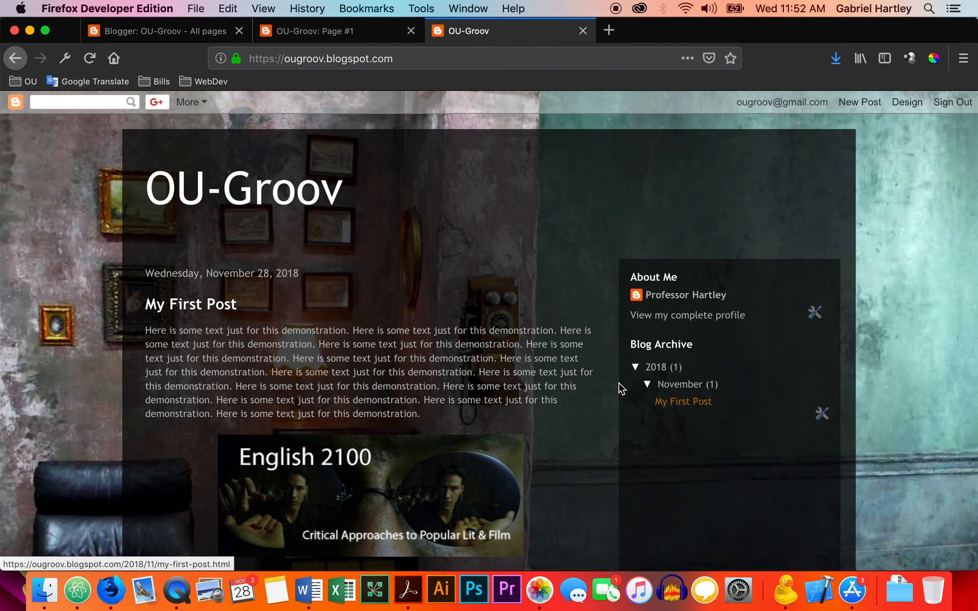
{"action": "scroll", "coordinate": [466, 372], "scroll_direction": "down", "scroll_amount": 5}
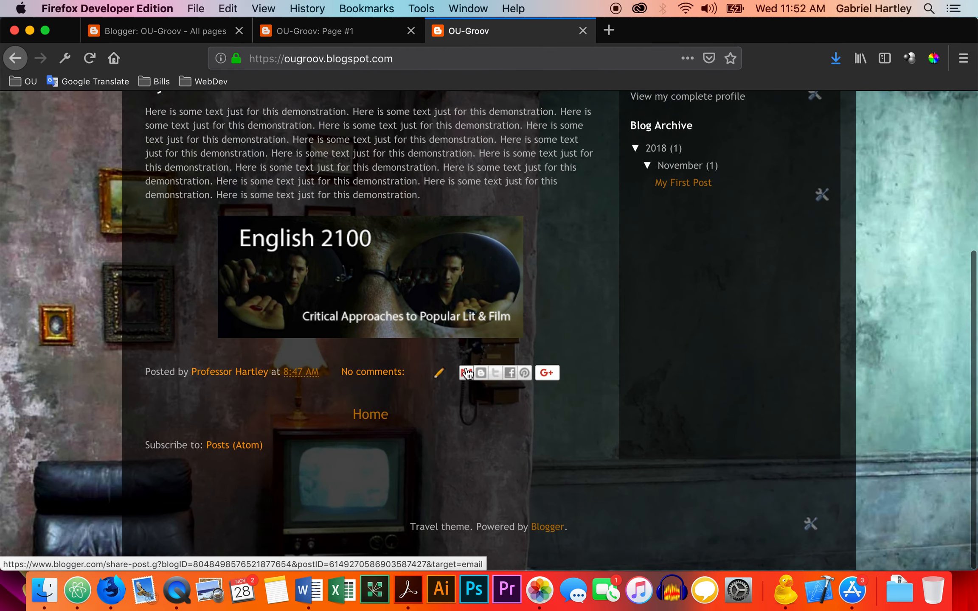
{"action": "scroll", "coordinate": [444, 262], "scroll_direction": "up", "scroll_amount": 5}
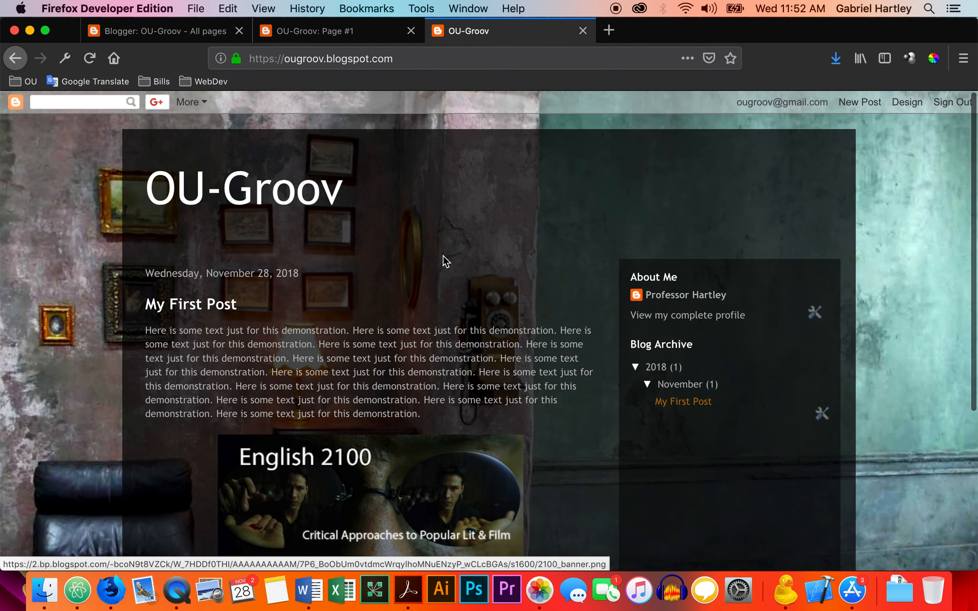
Add a Blog Search gadget titled Search This Blog to the sidebar-right-1 section of the blog's layout.
{"action": "left_click", "coordinate": [214, 32]}
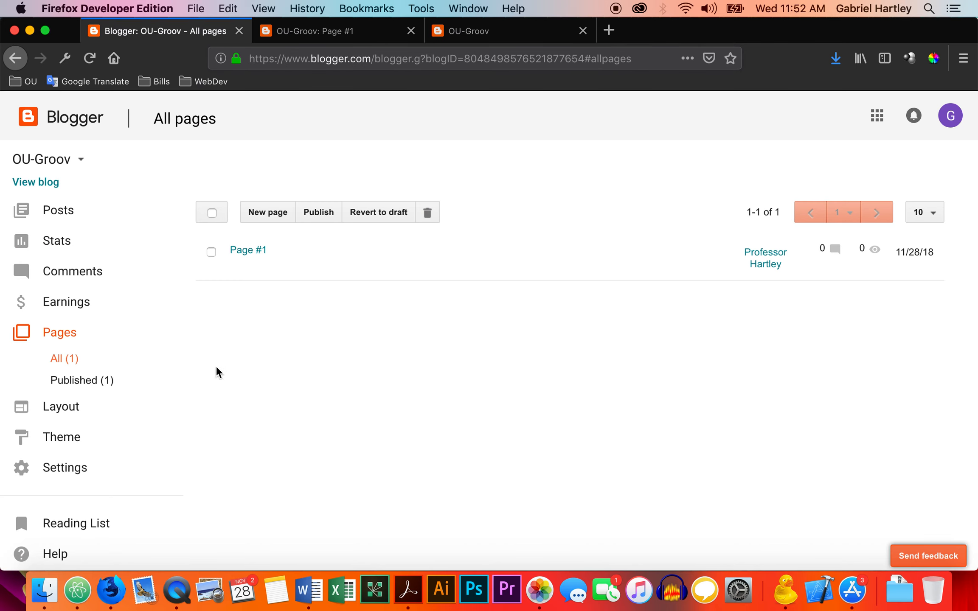
{"action": "left_click", "coordinate": [70, 406]}
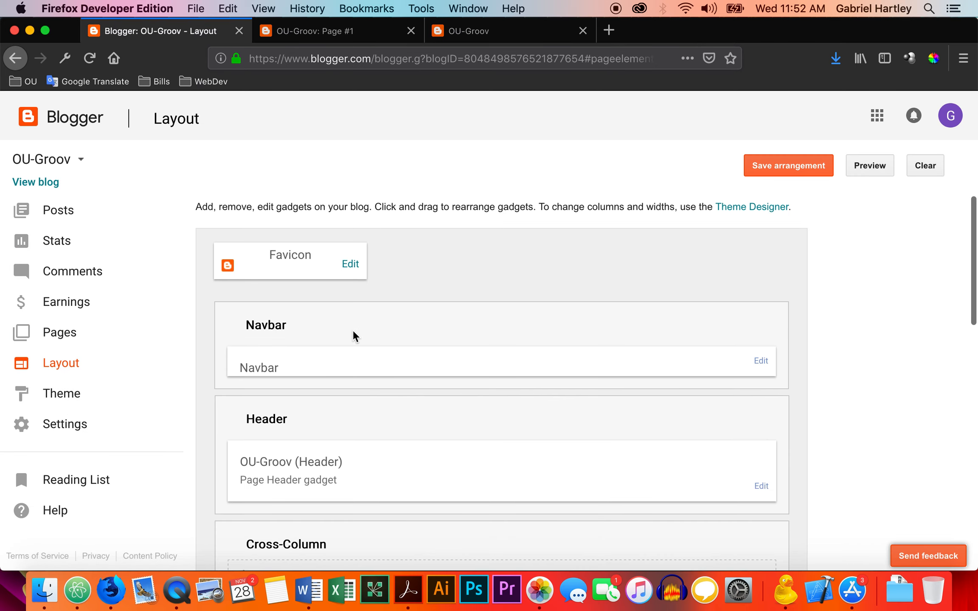
{"action": "scroll", "coordinate": [355, 336], "scroll_direction": "down", "scroll_amount": 5}
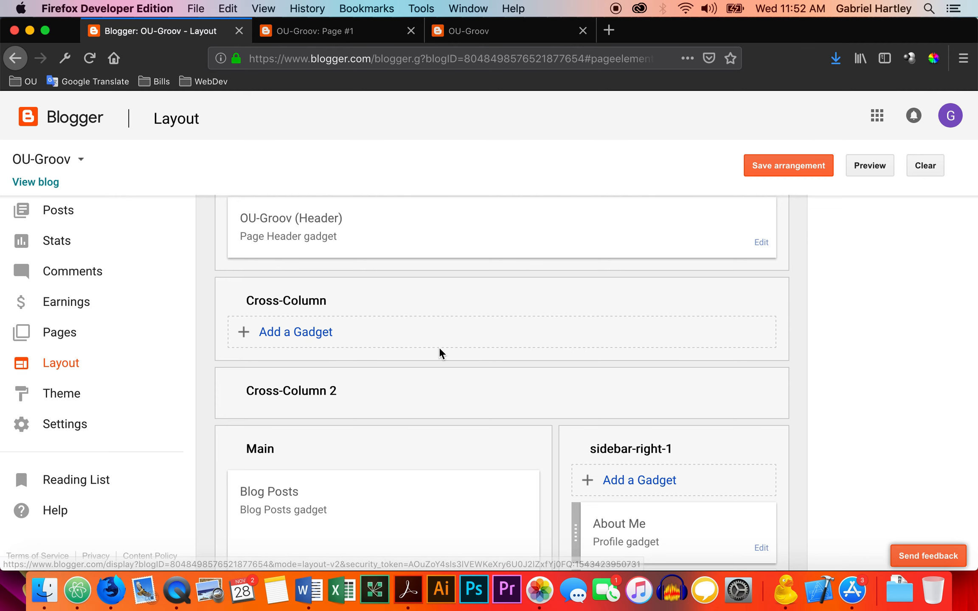
{"action": "scroll", "coordinate": [438, 352], "scroll_direction": "down", "scroll_amount": 3}
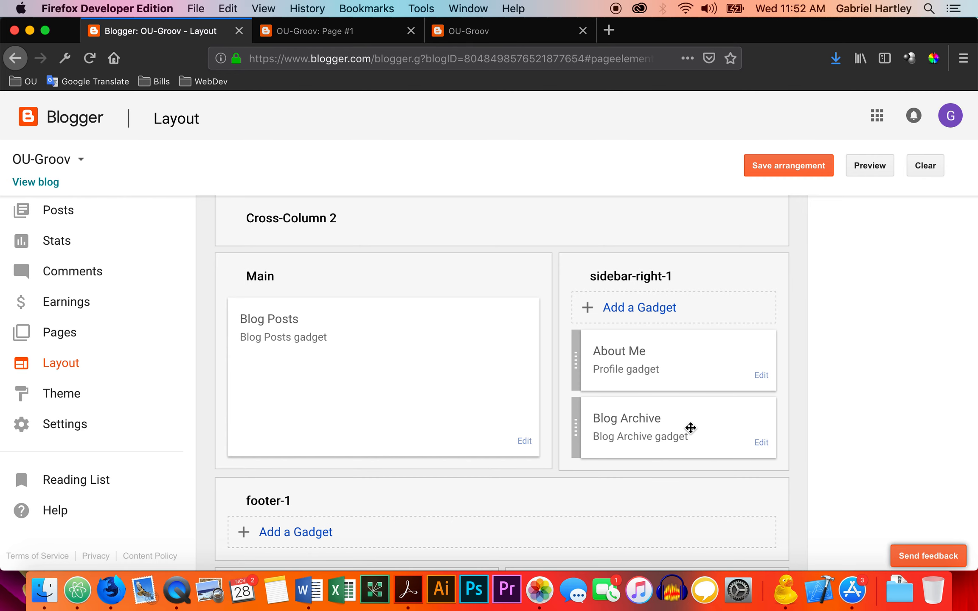
{"action": "scroll", "coordinate": [689, 428], "scroll_direction": "down", "scroll_amount": 2}
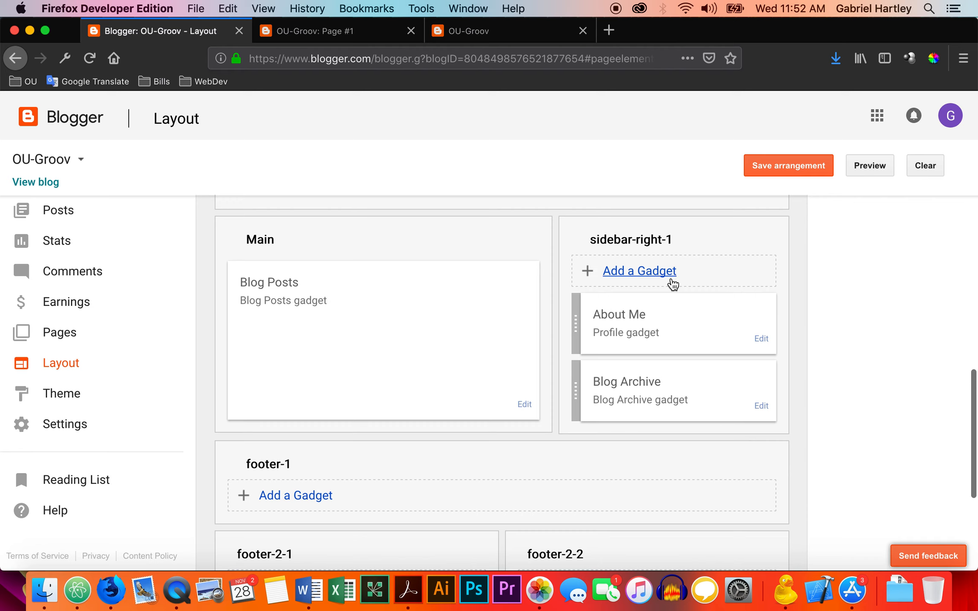
{"action": "left_click", "coordinate": [652, 272]}
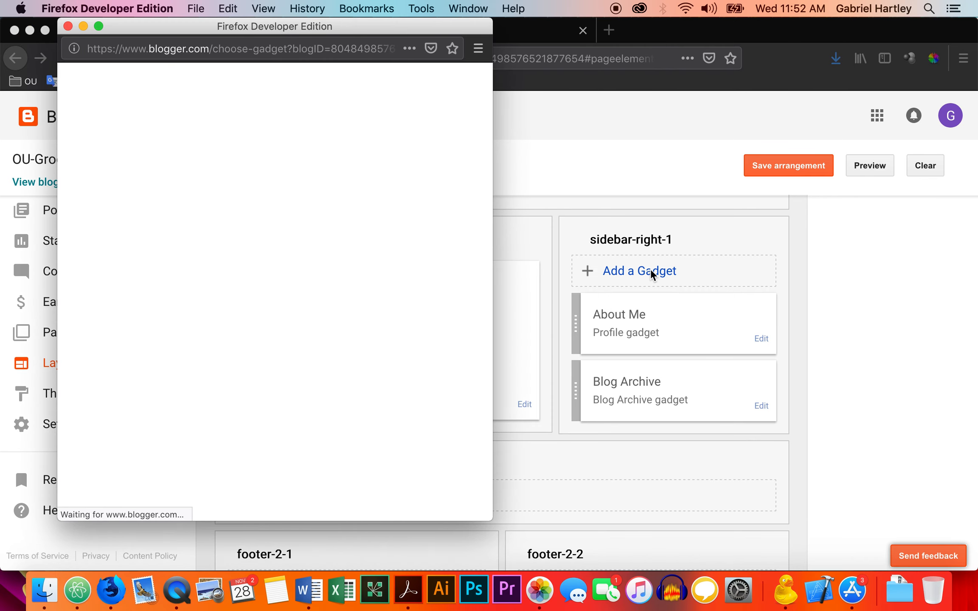
{"action": "scroll", "coordinate": [349, 278], "scroll_direction": "down", "scroll_amount": 5}
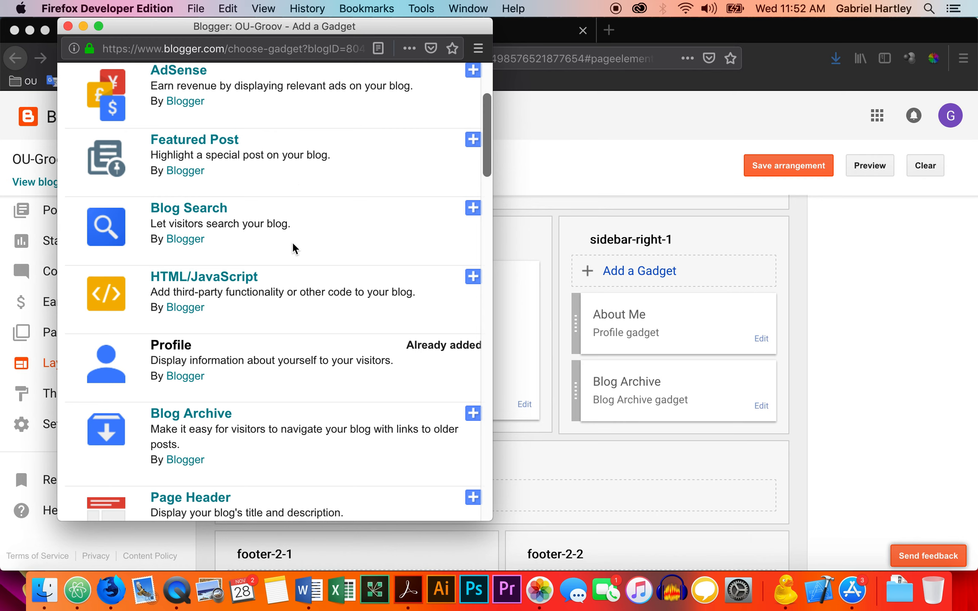
{"action": "scroll", "coordinate": [293, 248], "scroll_direction": "down", "scroll_amount": 1}
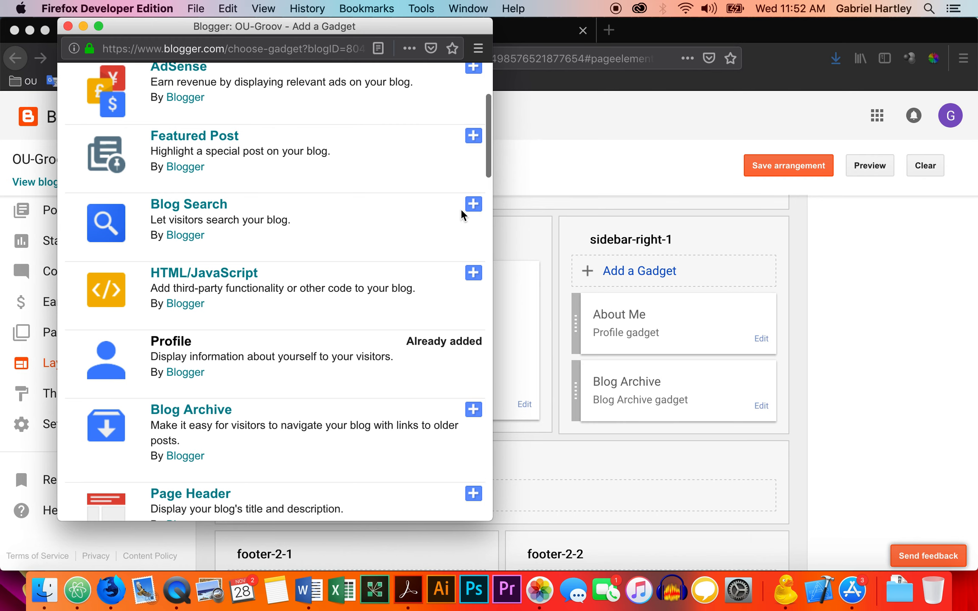
{"action": "left_click", "coordinate": [474, 204]}
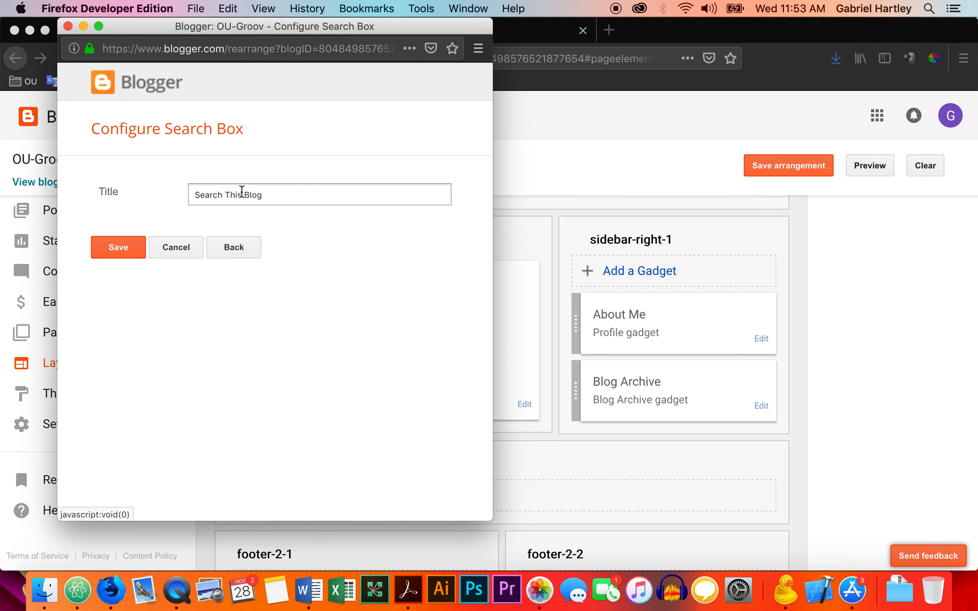
{"action": "left_click", "coordinate": [128, 249]}
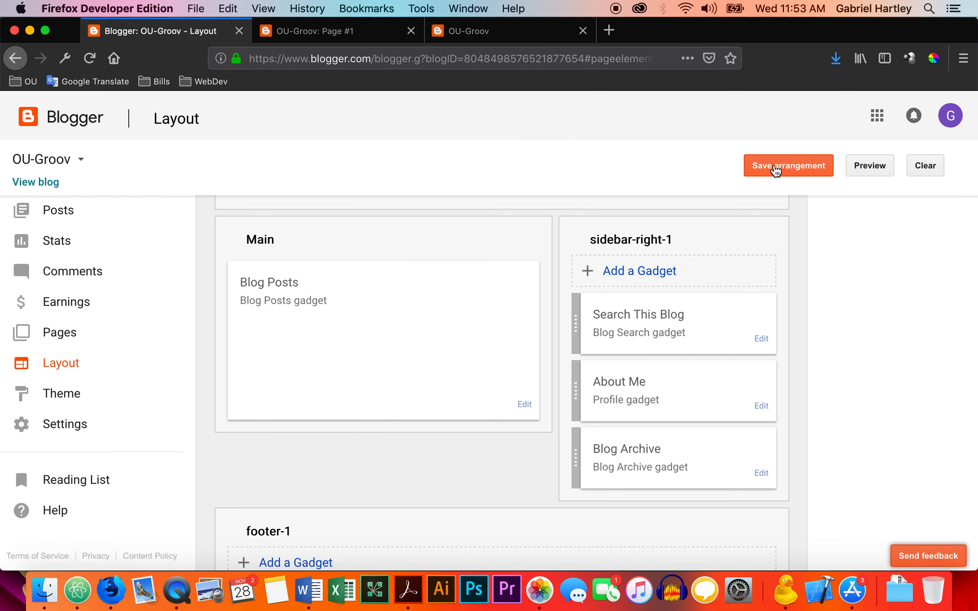
Save the layout arrangement and reload the live blog home page to check the sidebar.
{"action": "left_click", "coordinate": [774, 170]}
{"action": "left_click", "coordinate": [476, 32]}
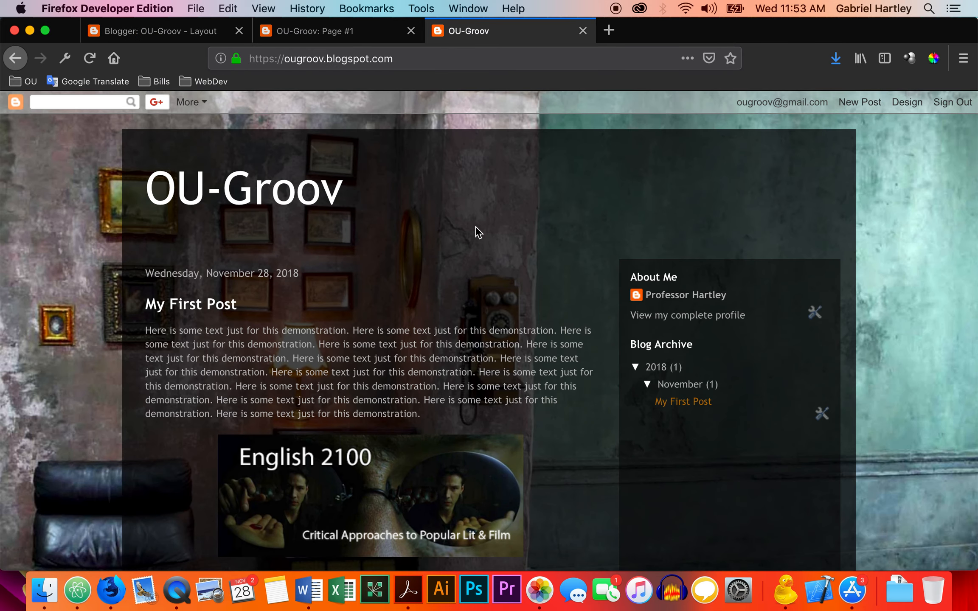
{"action": "key", "text": "super+r"}
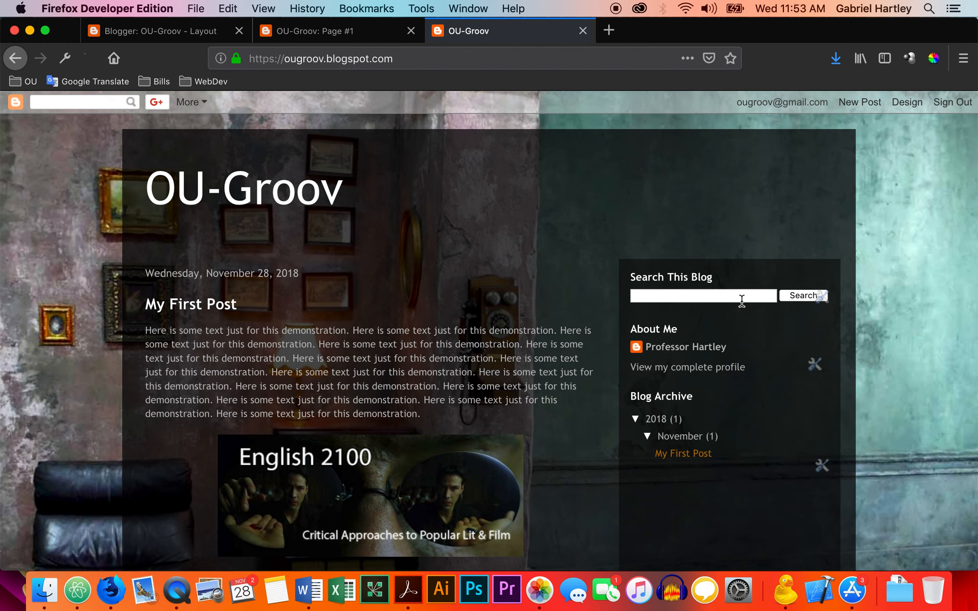
Apply the first Contempo theme variant to the blog, skipping the backup of the current theme.
{"action": "left_click", "coordinate": [188, 37]}
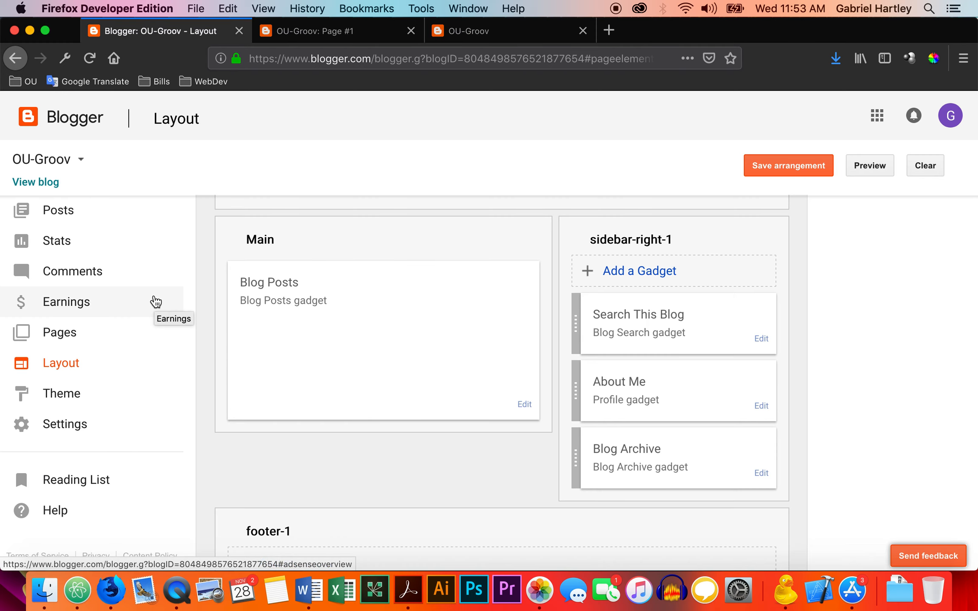
{"action": "left_click", "coordinate": [70, 394]}
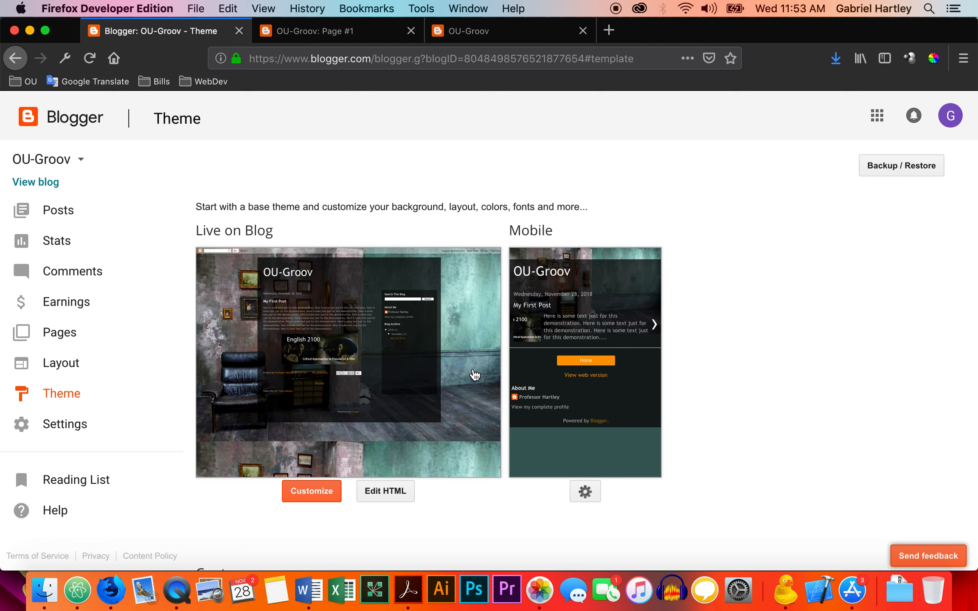
{"action": "scroll", "coordinate": [475, 374], "scroll_direction": "down", "scroll_amount": 5}
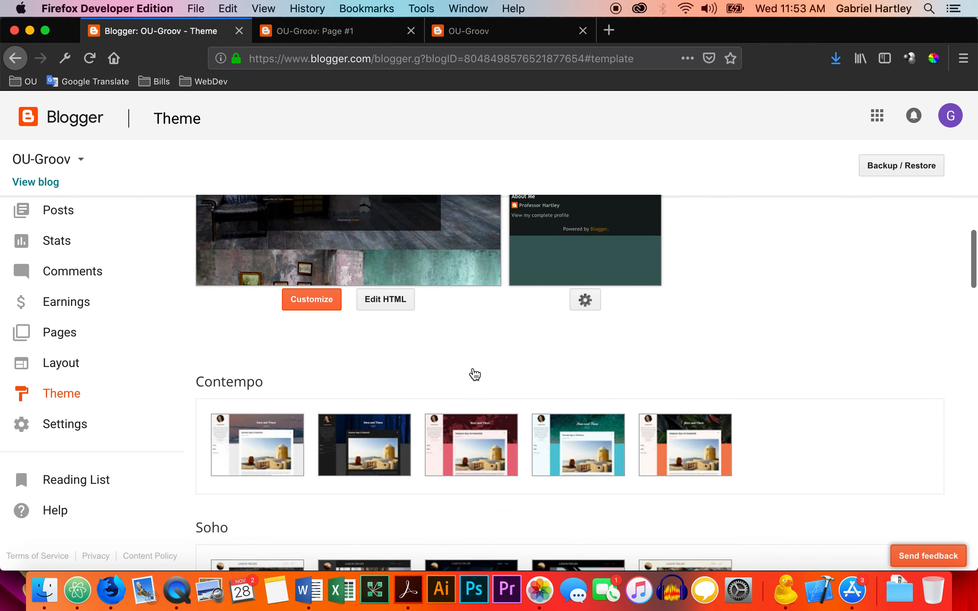
{"action": "scroll", "coordinate": [475, 373], "scroll_direction": "down", "scroll_amount": 2}
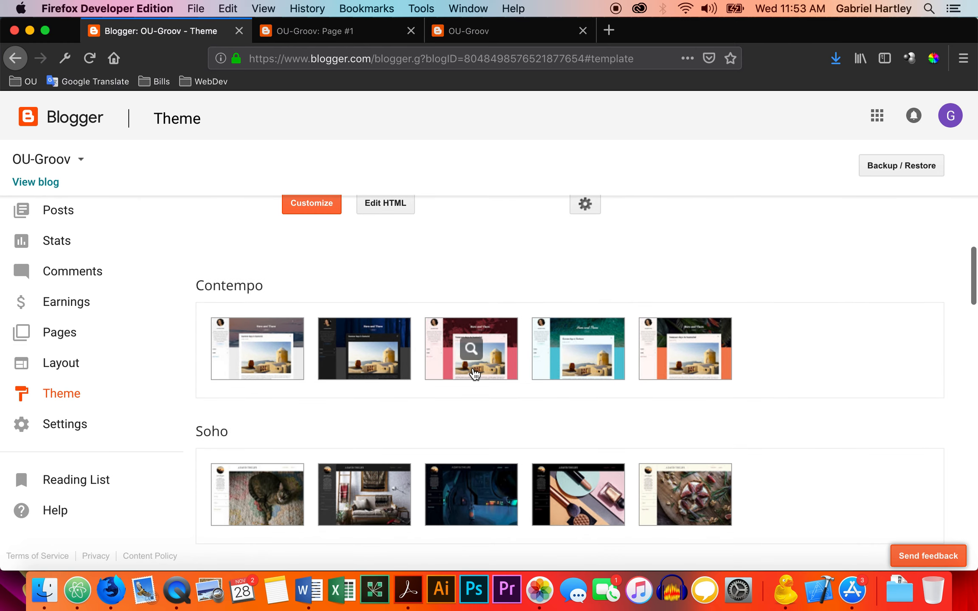
{"action": "scroll", "coordinate": [474, 374], "scroll_direction": "up", "scroll_amount": 1}
{"action": "scroll", "coordinate": [475, 373], "scroll_direction": "down", "scroll_amount": 2}
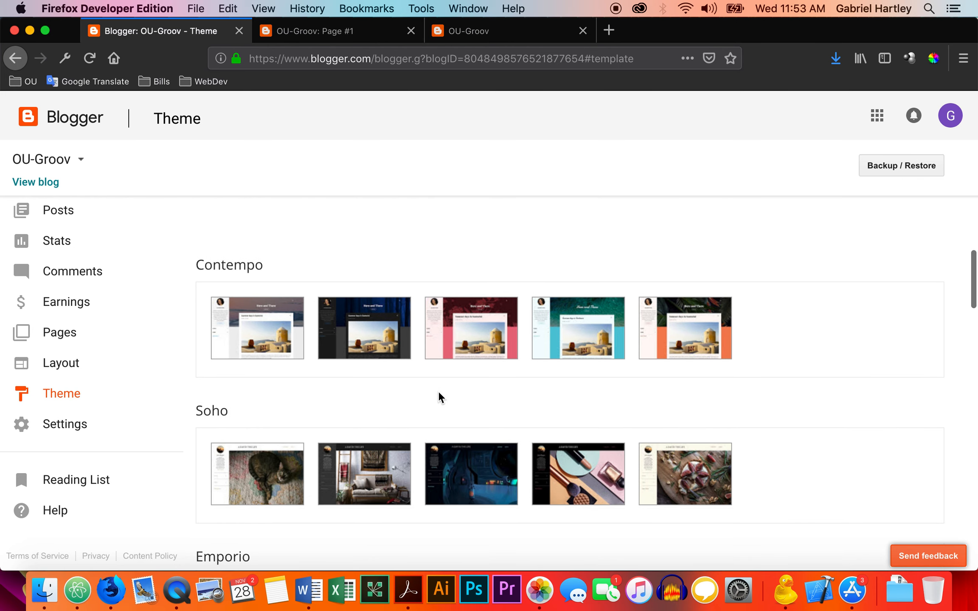
{"action": "left_click", "coordinate": [291, 319]}
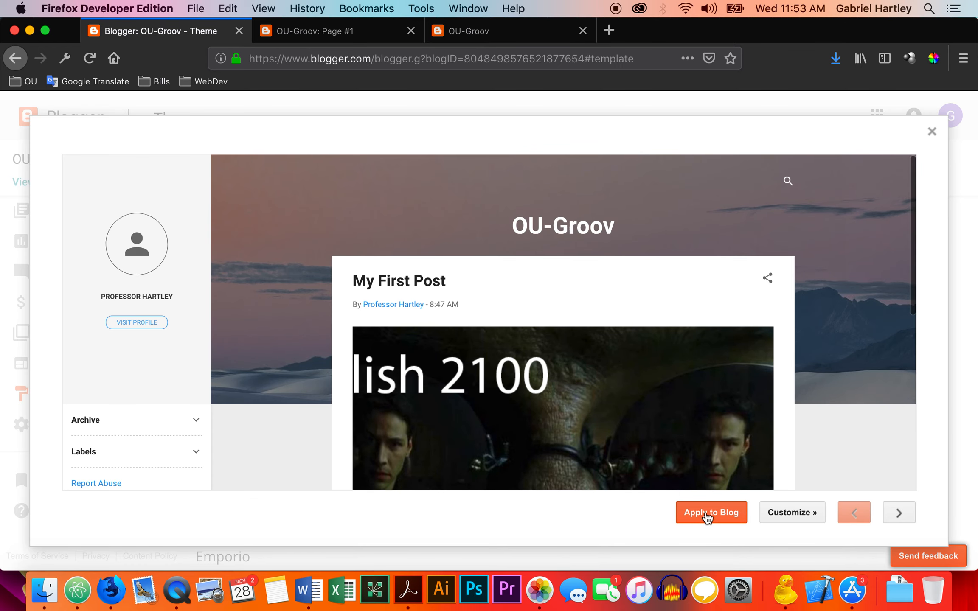
{"action": "left_click", "coordinate": [705, 512]}
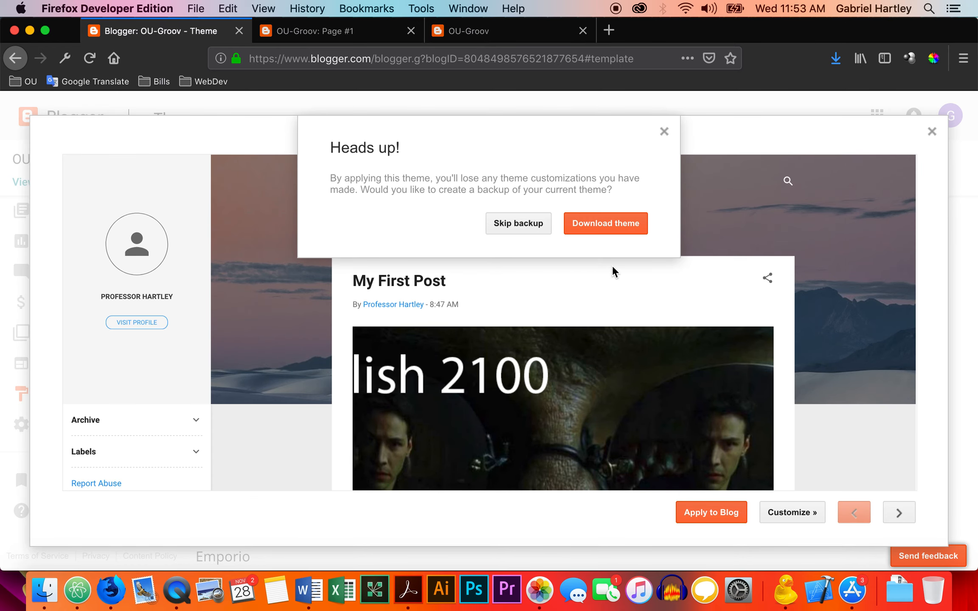
{"action": "left_click", "coordinate": [517, 225]}
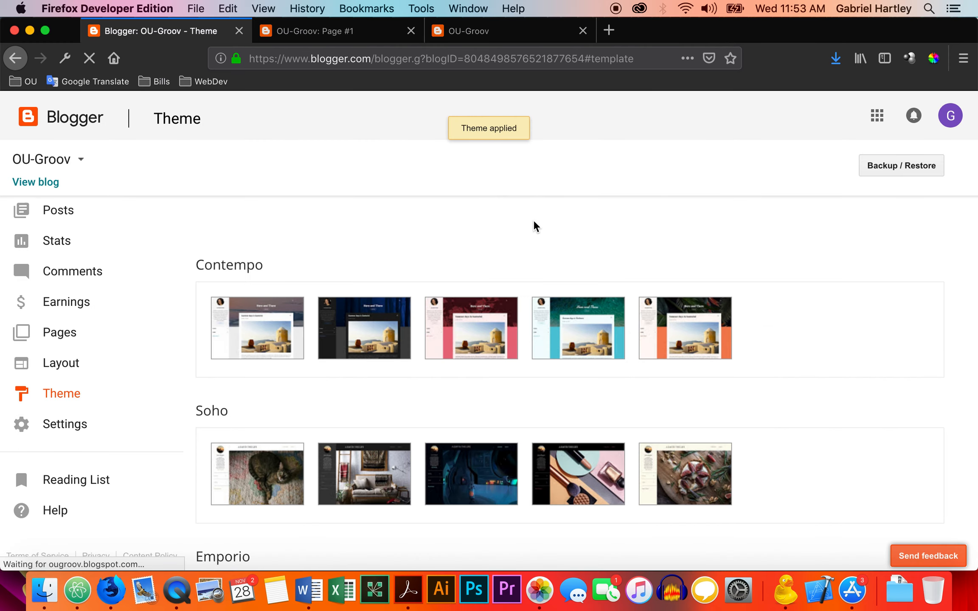
{"action": "scroll", "coordinate": [535, 225], "scroll_direction": "down", "scroll_amount": 1}
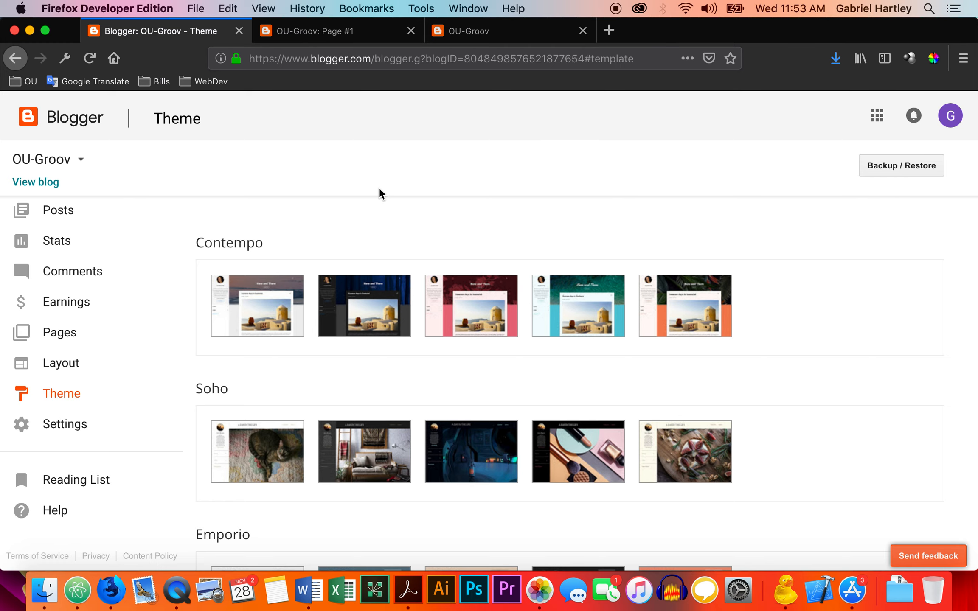
Reload the live blog home page and examine how the first post looks in the new theme.
{"action": "left_click", "coordinate": [480, 36]}
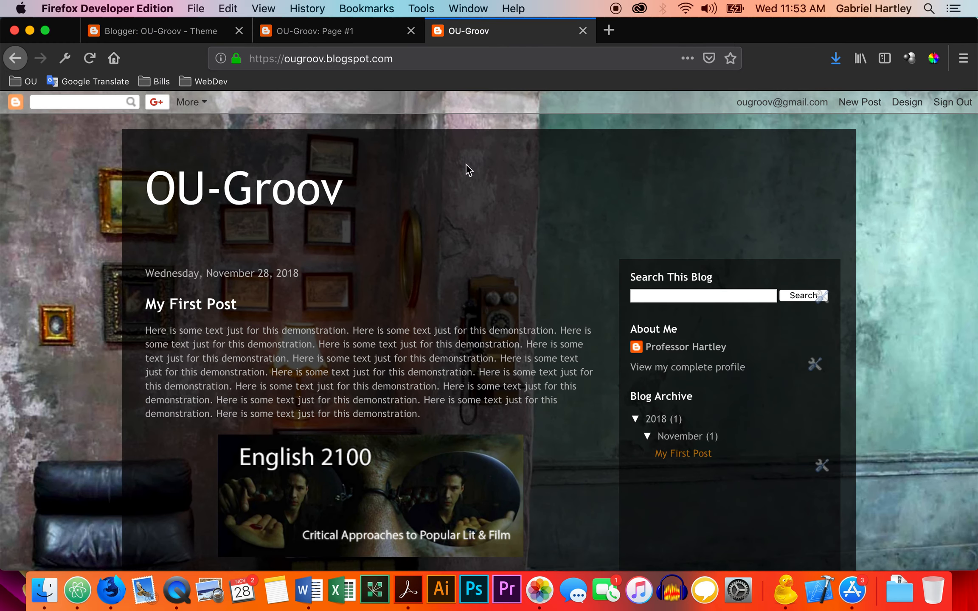
{"action": "key", "text": "super+r"}
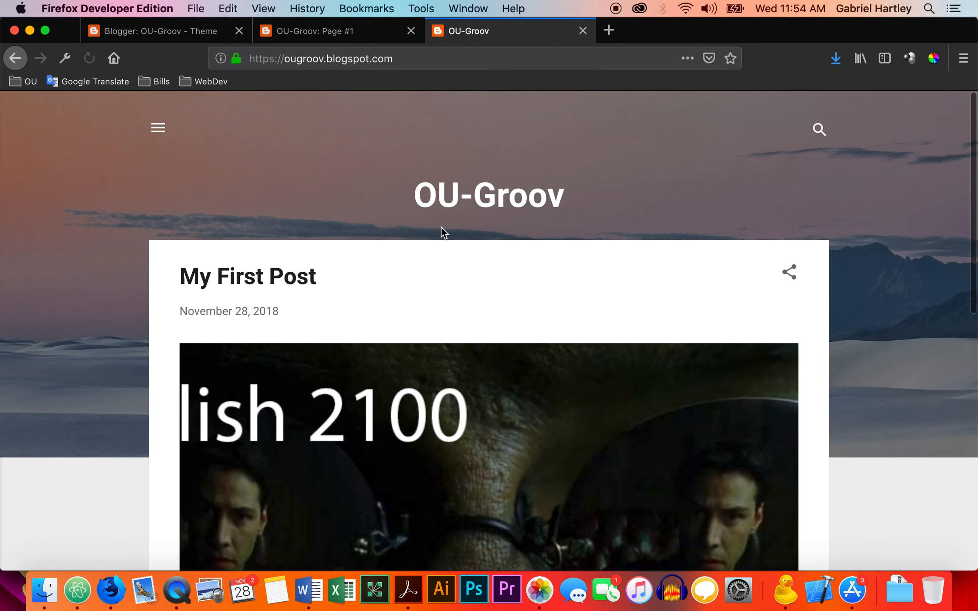
{"action": "scroll", "coordinate": [441, 227], "scroll_direction": "down", "scroll_amount": 2}
{"action": "scroll", "coordinate": [441, 229], "scroll_direction": "down", "scroll_amount": 10}
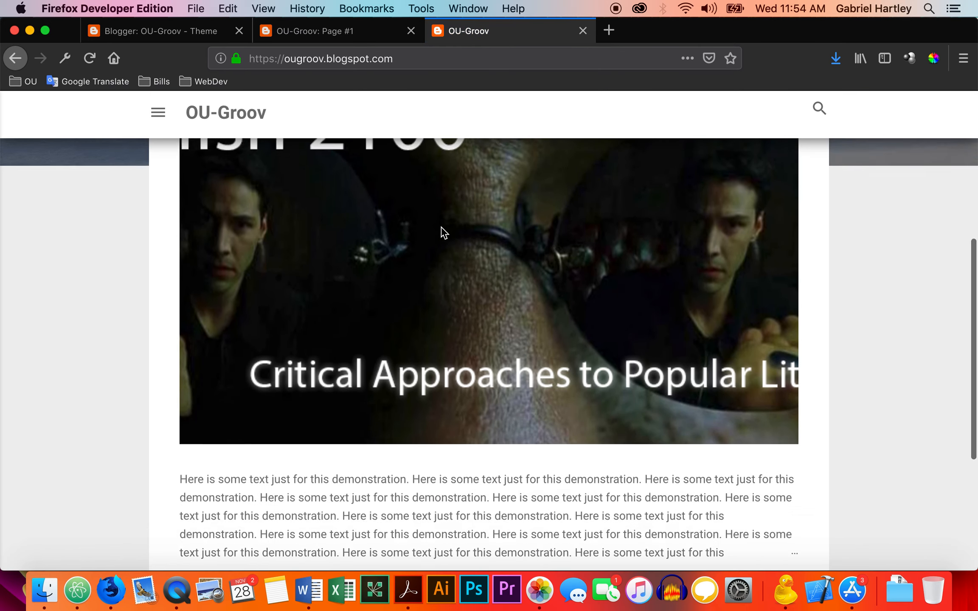
{"action": "scroll", "coordinate": [442, 229], "scroll_direction": "up", "scroll_amount": 15}
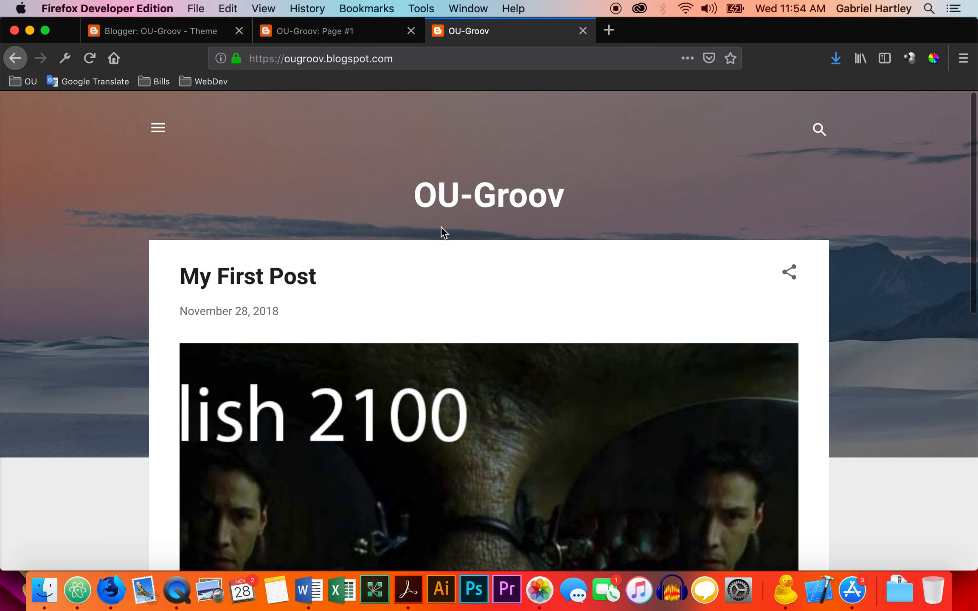
{"action": "scroll", "coordinate": [441, 229], "scroll_direction": "down", "scroll_amount": 4}
{"action": "scroll", "coordinate": [444, 232], "scroll_direction": "down", "scroll_amount": 6}
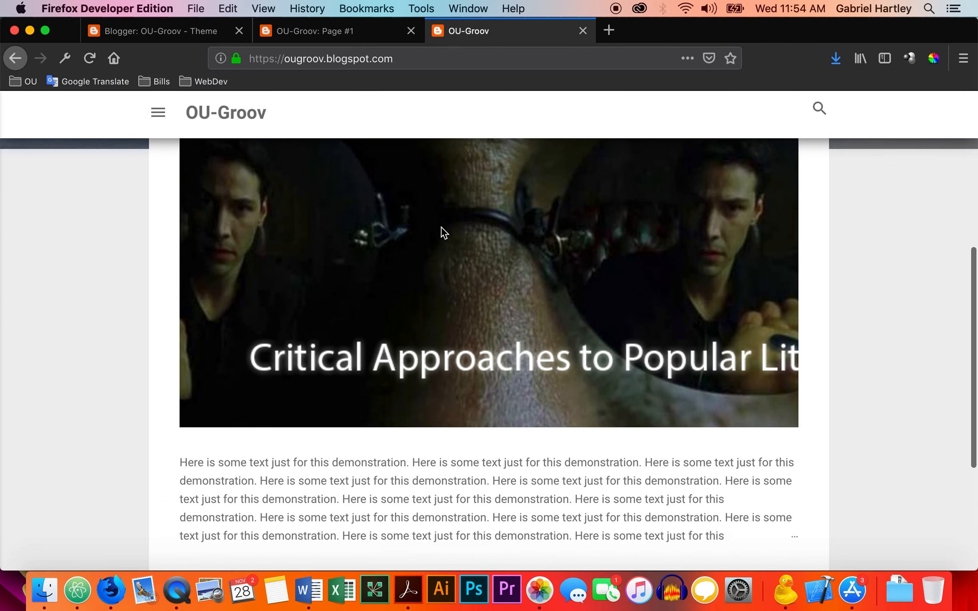
{"action": "scroll", "coordinate": [444, 232], "scroll_direction": "down", "scroll_amount": 2}
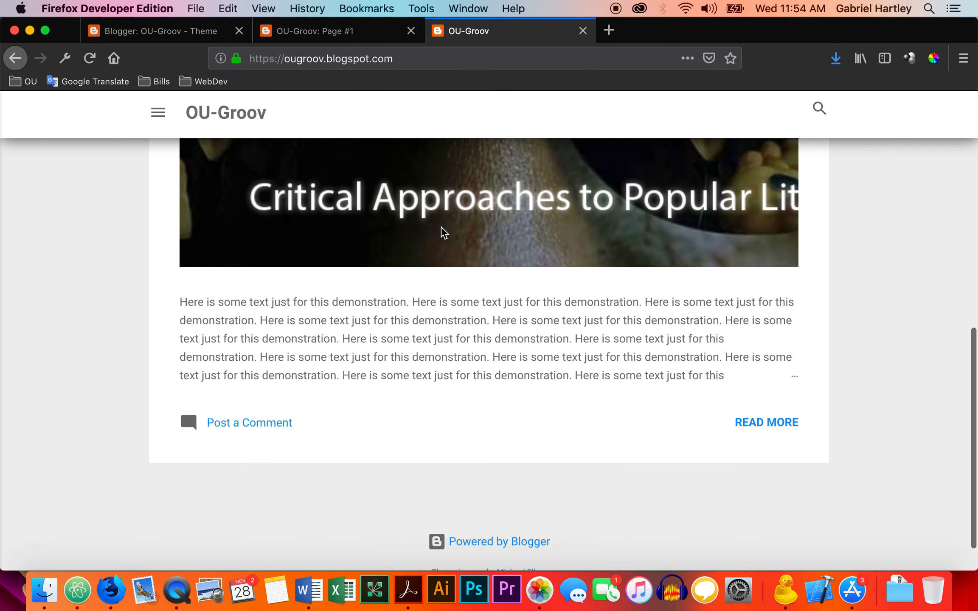
{"action": "scroll", "coordinate": [443, 233], "scroll_direction": "up", "scroll_amount": 2}
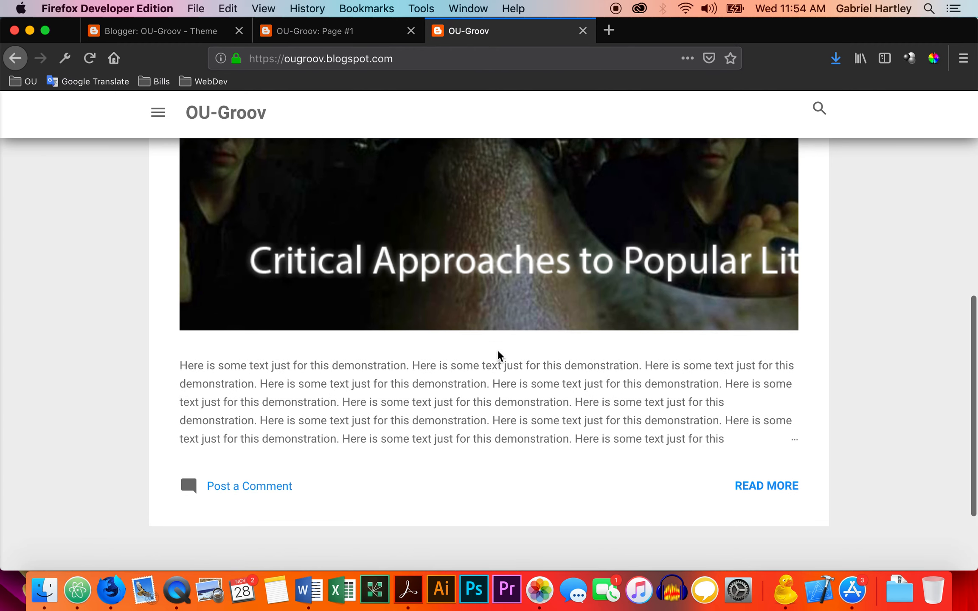
{"action": "scroll", "coordinate": [519, 318], "scroll_direction": "up", "scroll_amount": 10}
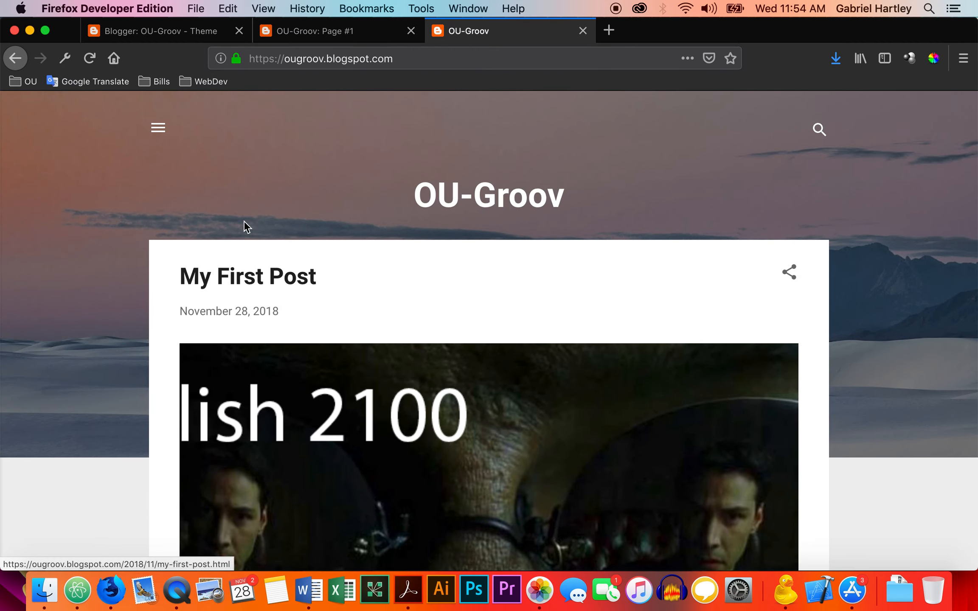
Inspect the live blog's slide-out sidebar, the page footer and the sharing options of My First Post.
{"action": "left_click", "coordinate": [157, 128]}
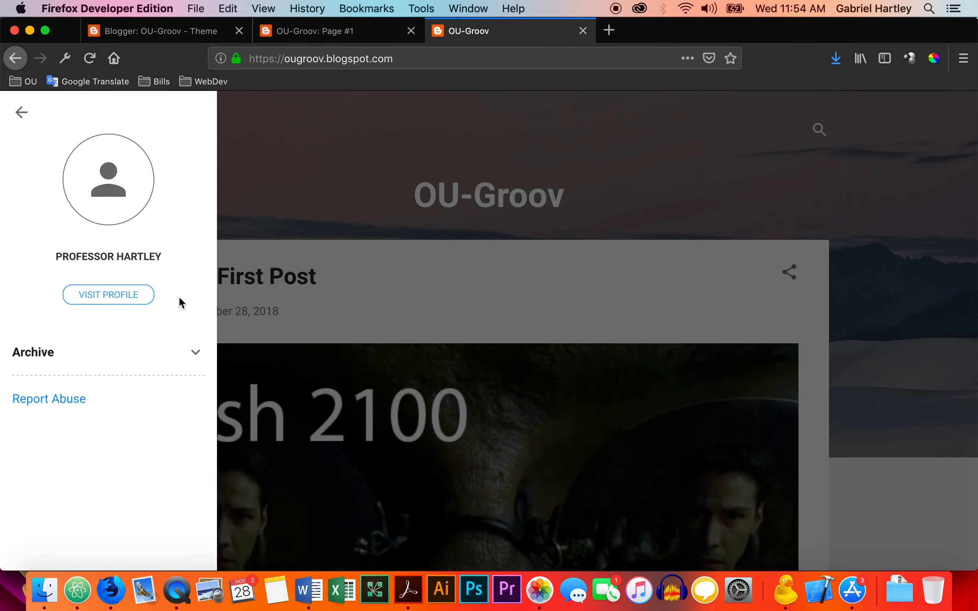
{"action": "left_click", "coordinate": [18, 112]}
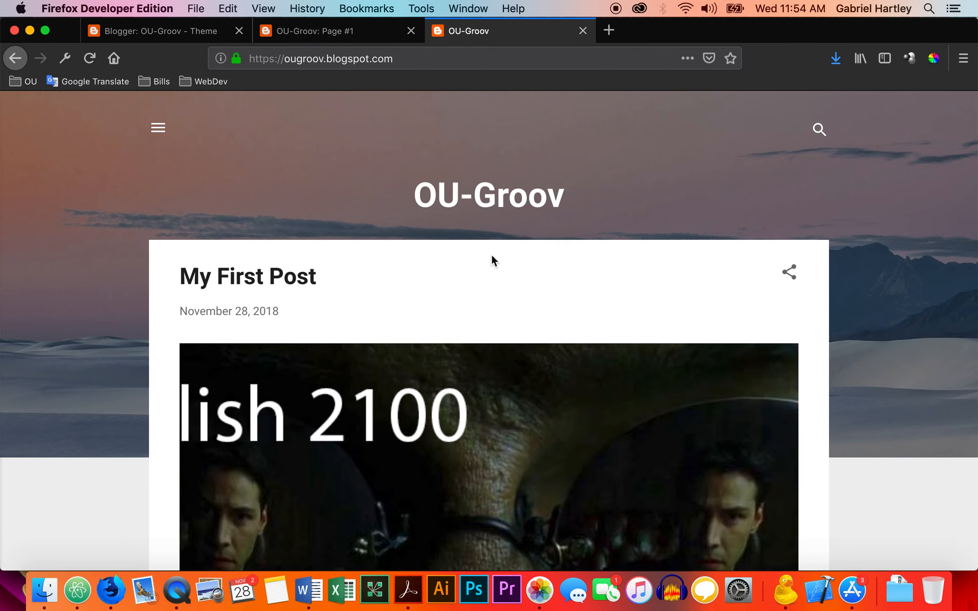
{"action": "scroll", "coordinate": [658, 266], "scroll_direction": "down", "scroll_amount": 2}
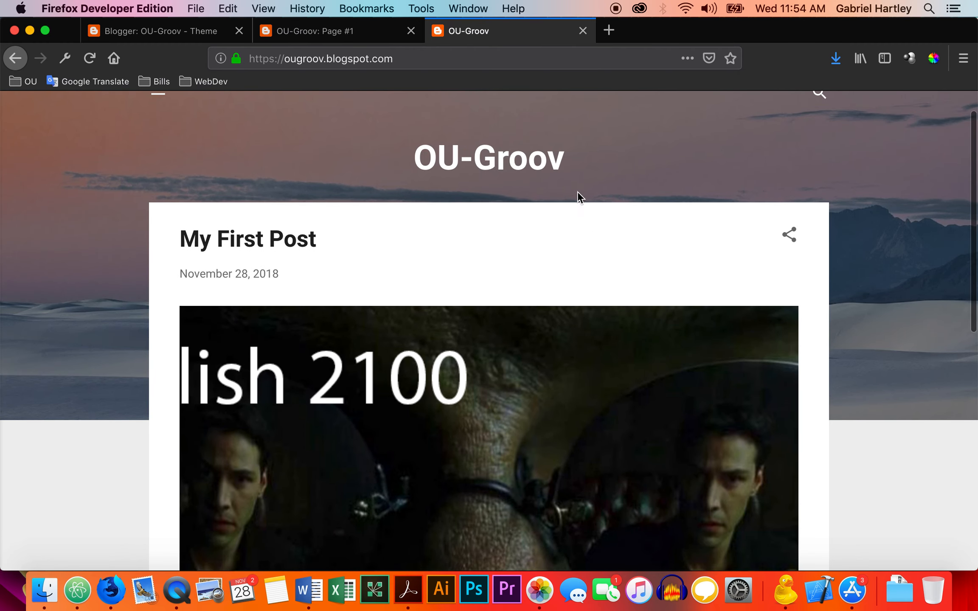
{"action": "scroll", "coordinate": [567, 255], "scroll_direction": "down", "scroll_amount": 10}
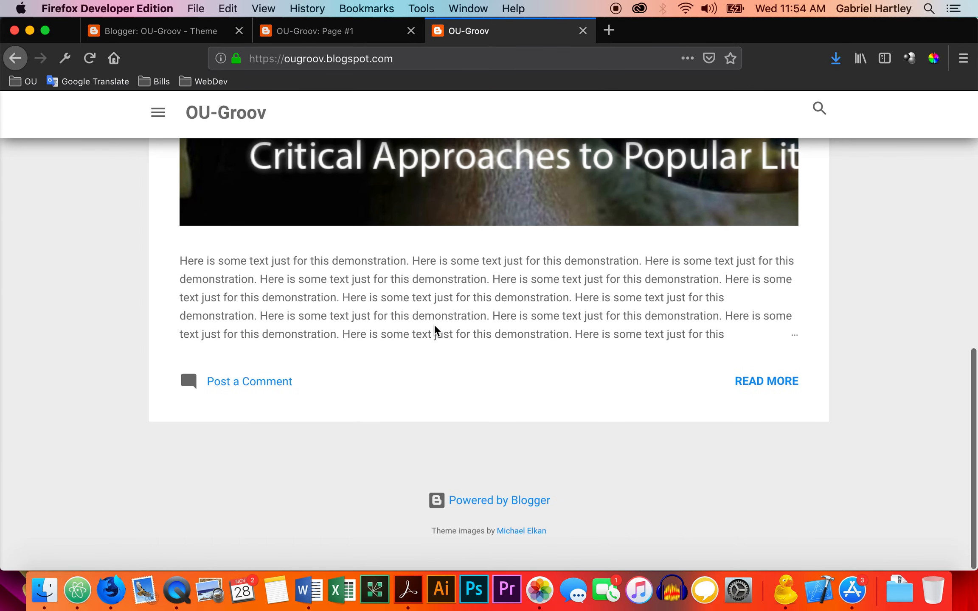
{"action": "scroll", "coordinate": [434, 326], "scroll_direction": "up", "scroll_amount": 10}
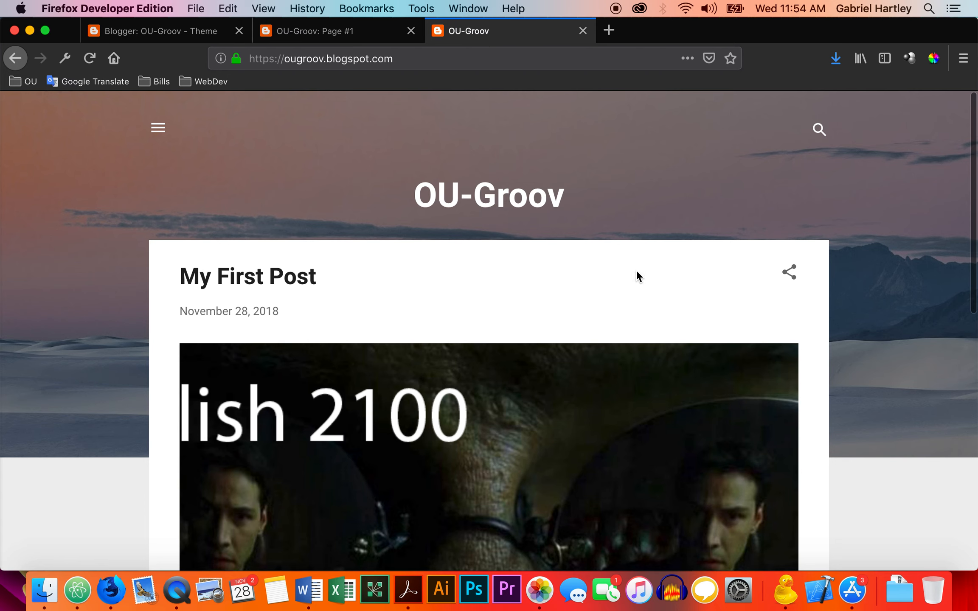
{"action": "left_click", "coordinate": [790, 273]}
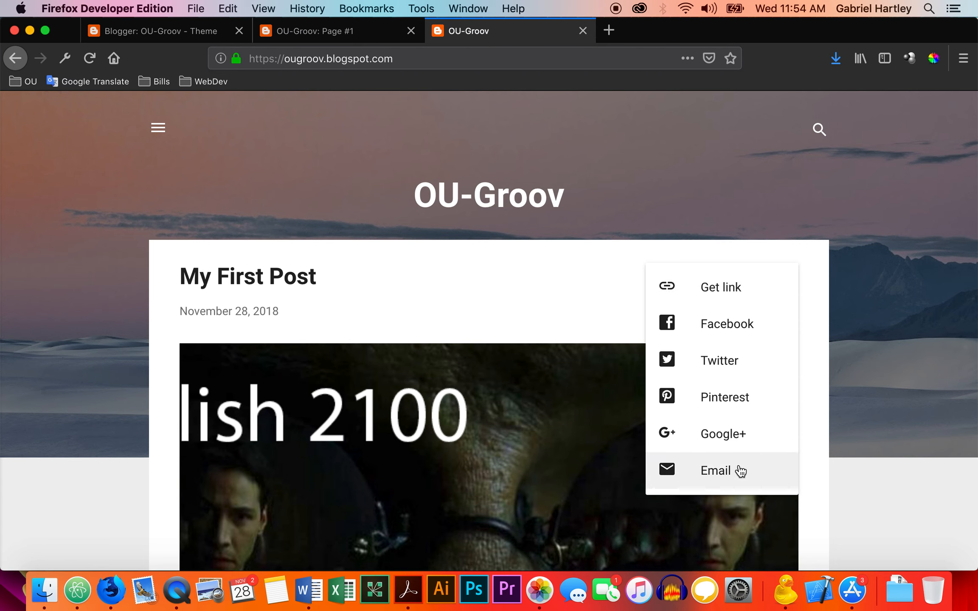
Turn on the HTTPS redirect in the blog's basic settings.
{"action": "left_click", "coordinate": [505, 257]}
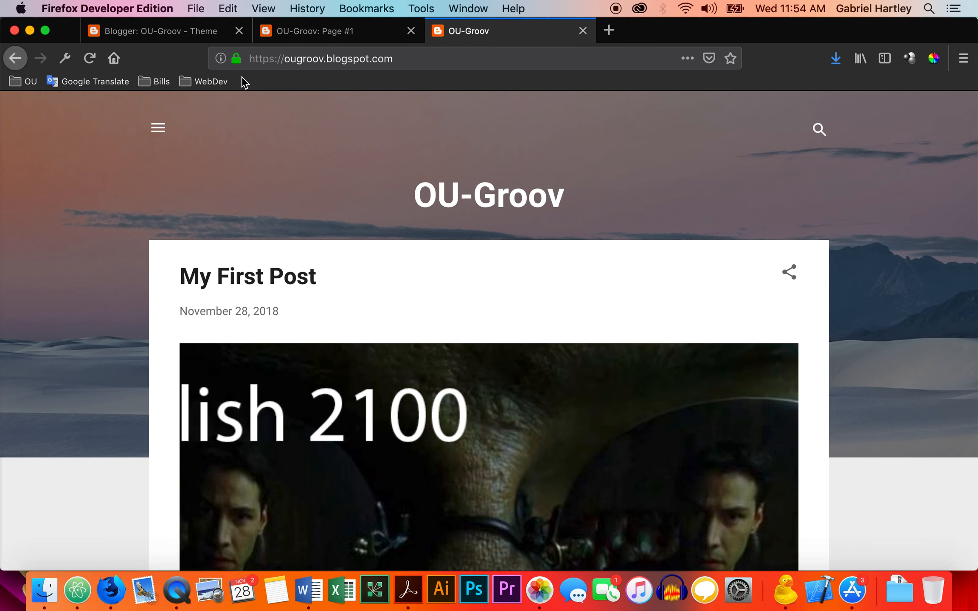
{"action": "left_click", "coordinate": [195, 34]}
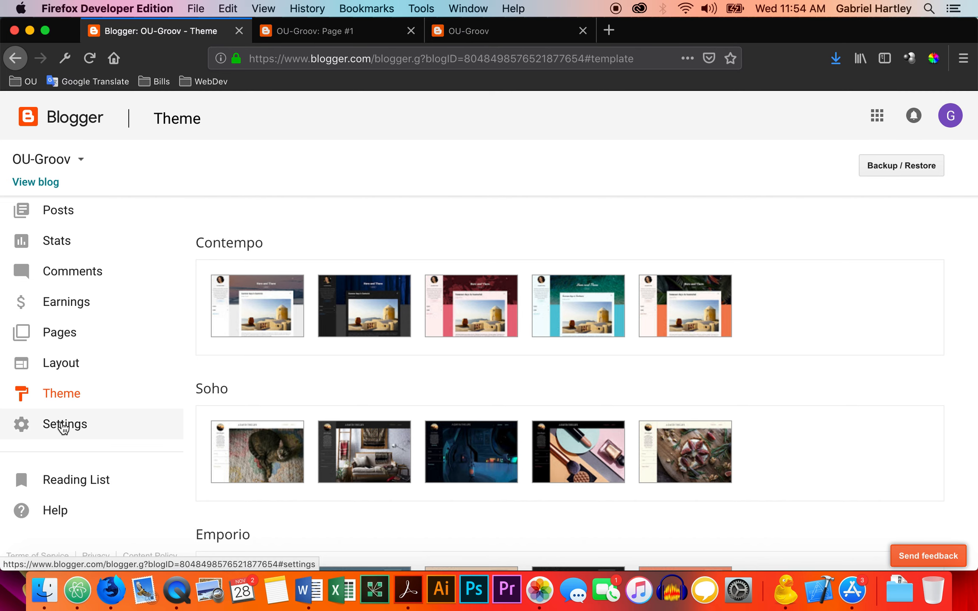
{"action": "left_click", "coordinate": [64, 425]}
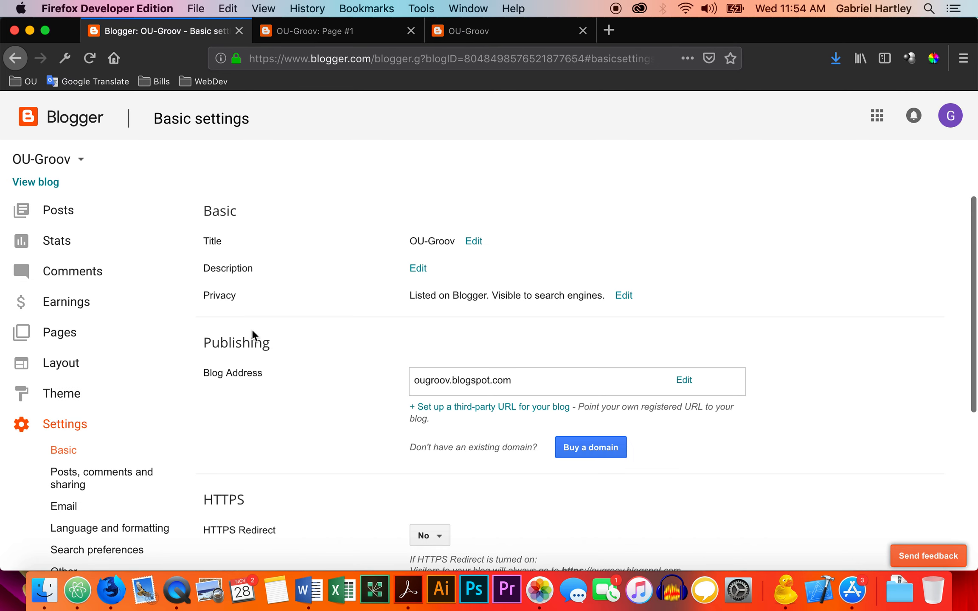
{"action": "scroll", "coordinate": [345, 352], "scroll_direction": "down", "scroll_amount": 3}
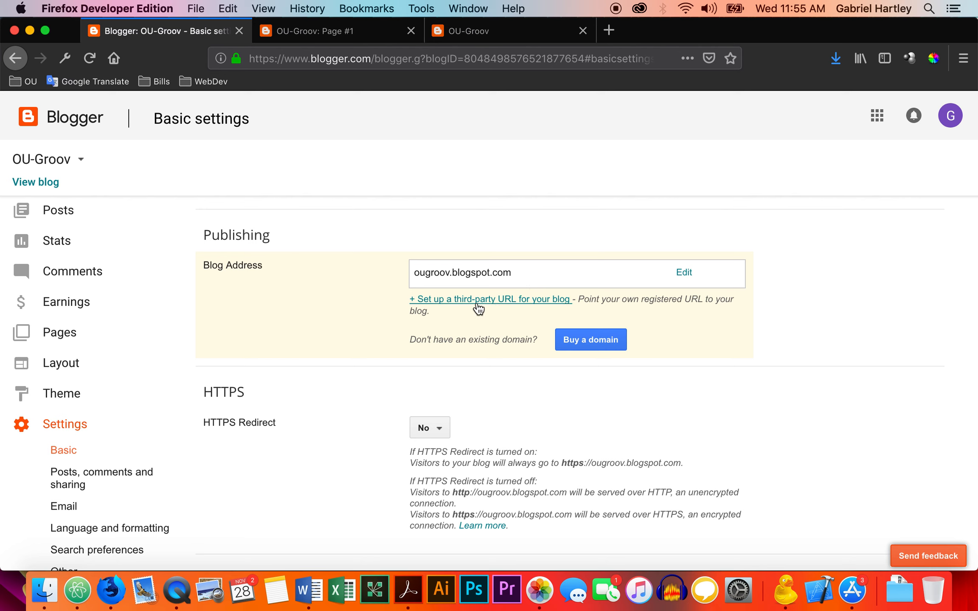
{"action": "scroll", "coordinate": [338, 315], "scroll_direction": "down", "scroll_amount": 5}
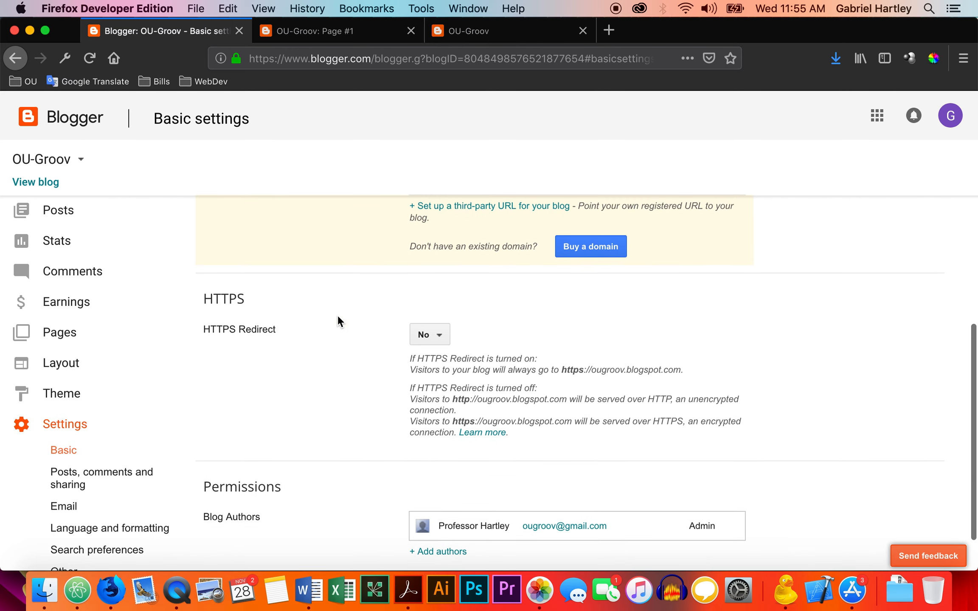
{"action": "scroll", "coordinate": [367, 290], "scroll_direction": "up", "scroll_amount": 4}
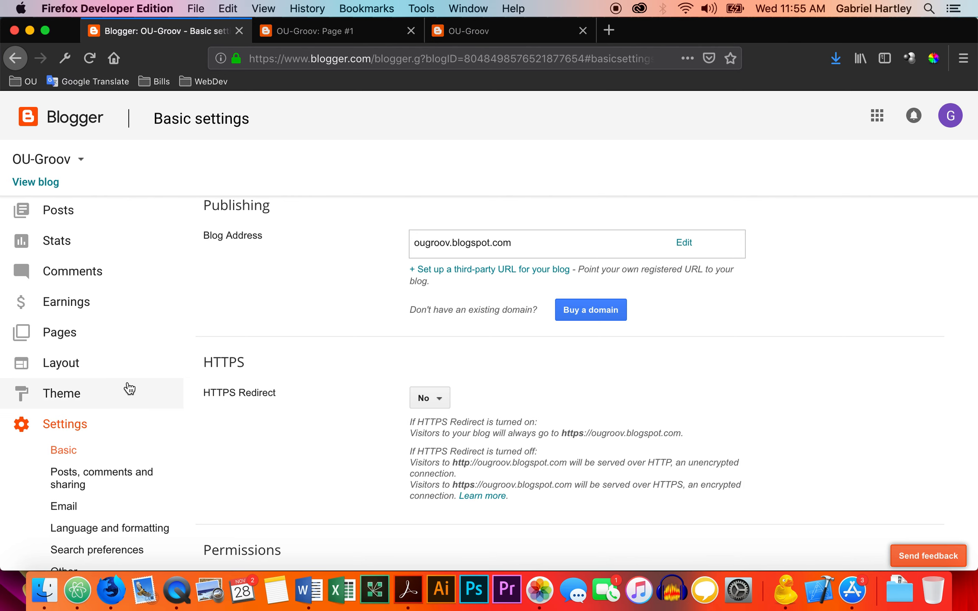
{"action": "scroll", "coordinate": [128, 388], "scroll_direction": "down", "scroll_amount": 5}
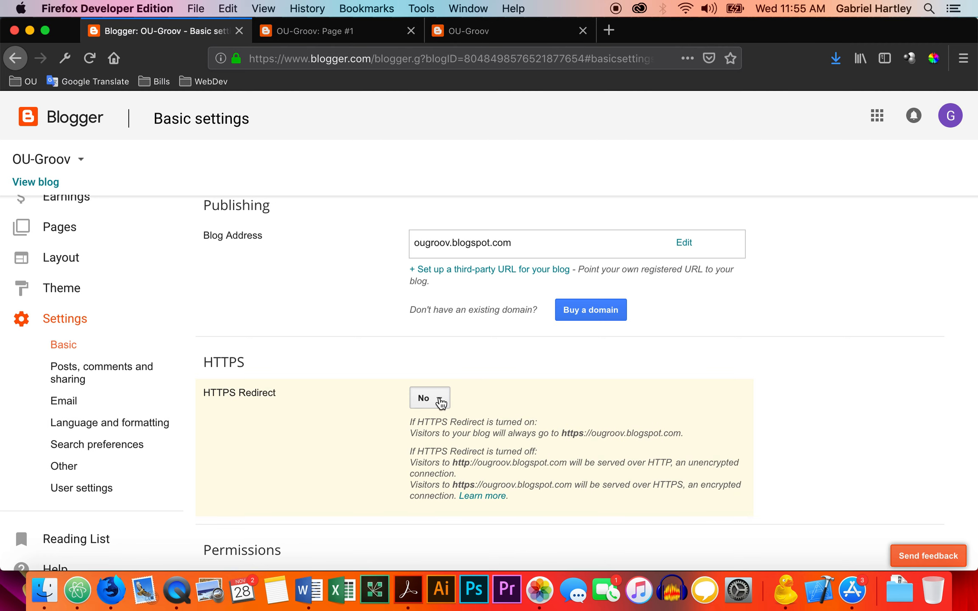
{"action": "left_click", "coordinate": [440, 403]}
{"action": "left_click", "coordinate": [434, 423]}
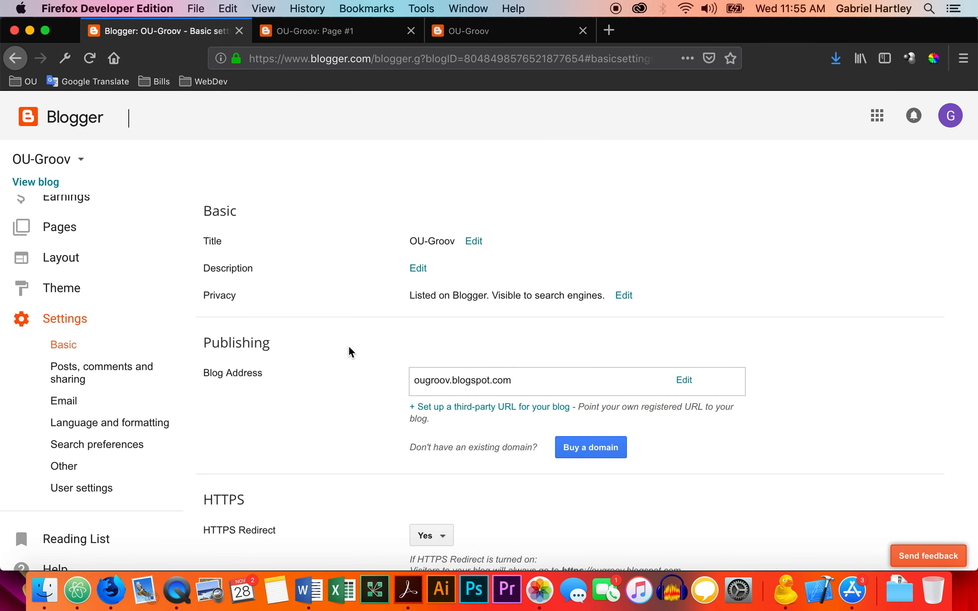
Set Showcase images with Lightbox to No in the posts, comments and sharing settings and save the settings.
{"action": "left_click", "coordinate": [68, 373]}
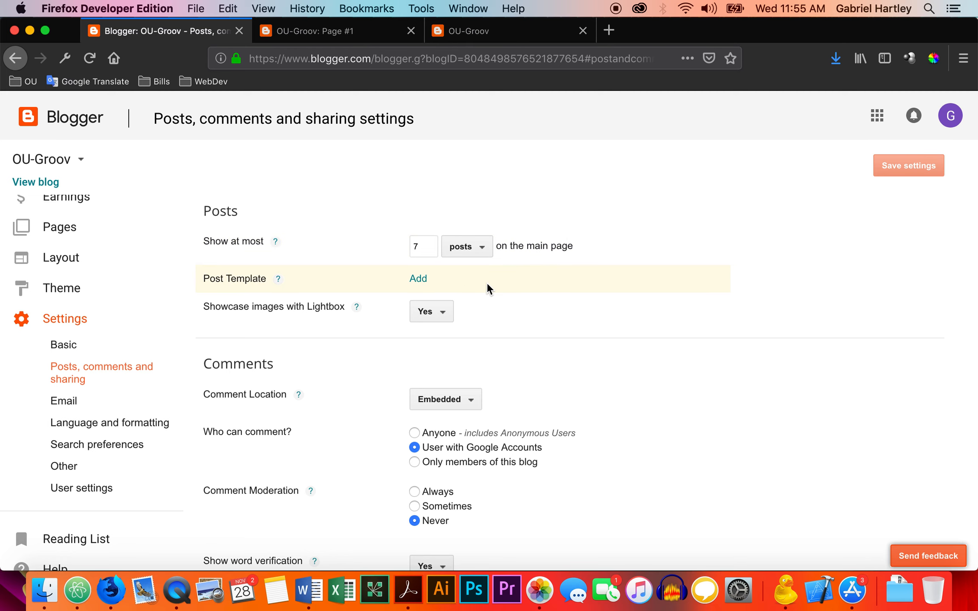
{"action": "scroll", "coordinate": [517, 307], "scroll_direction": "down", "scroll_amount": 2}
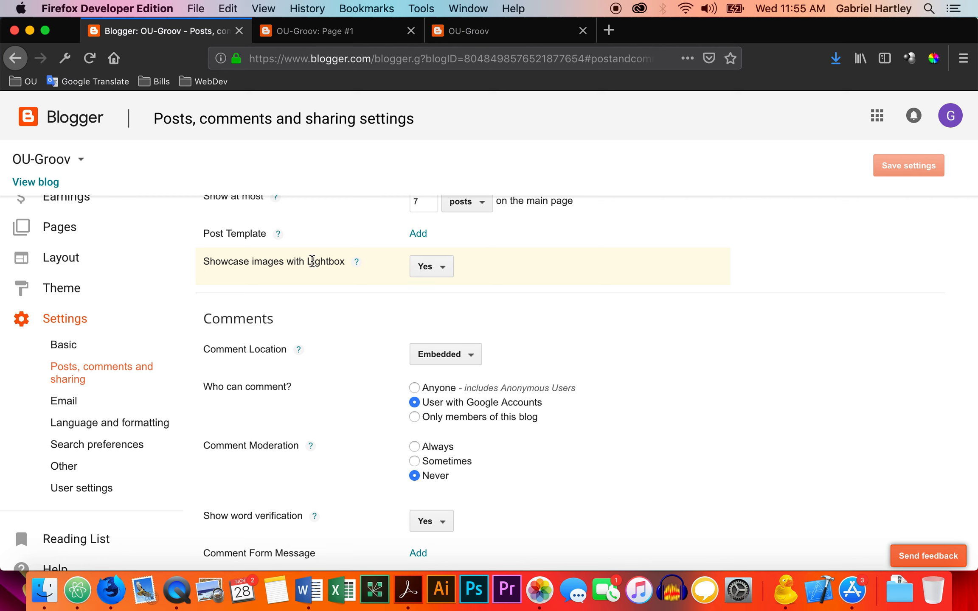
{"action": "left_click", "coordinate": [428, 267]}
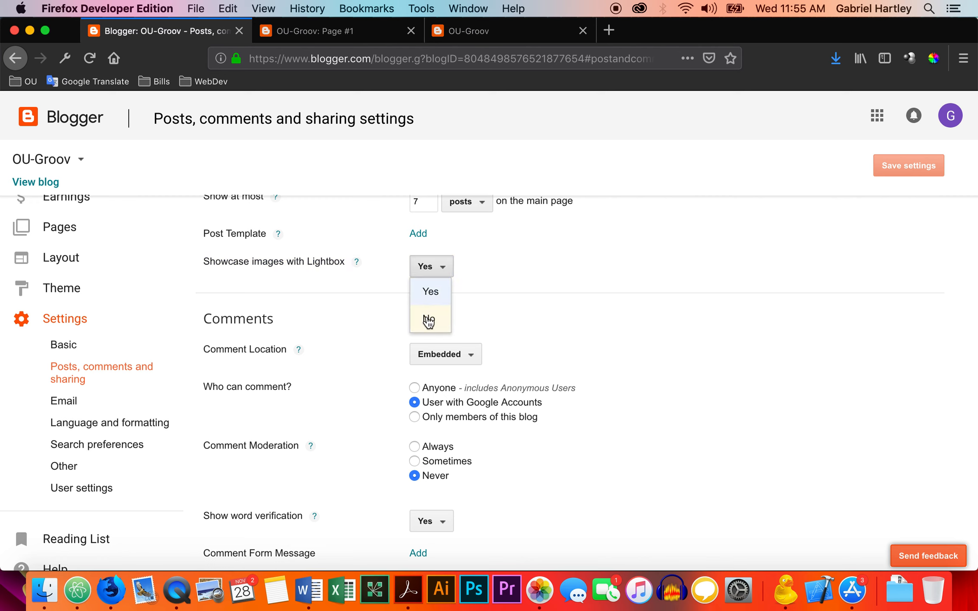
{"action": "left_click", "coordinate": [428, 321]}
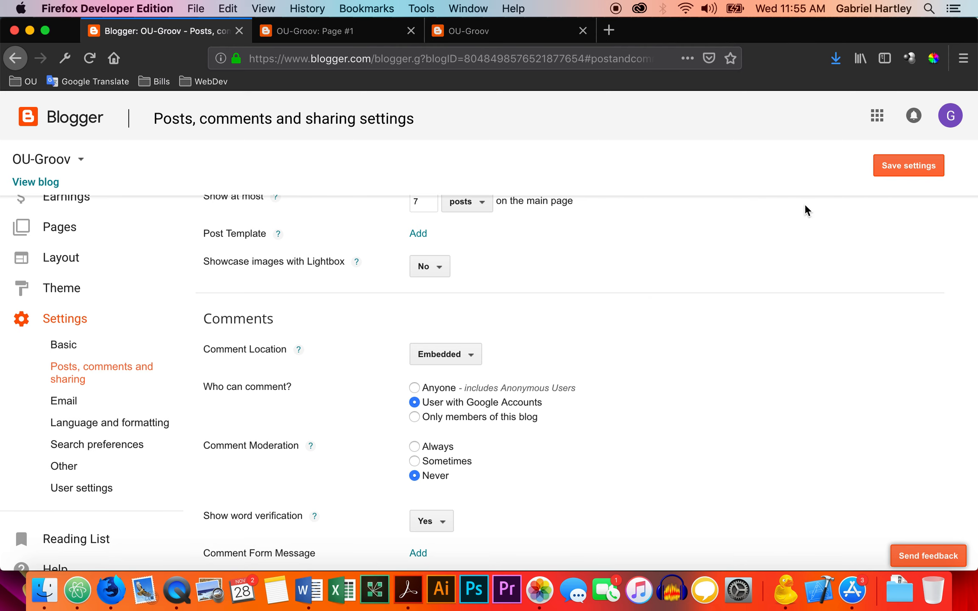
{"action": "left_click", "coordinate": [888, 168]}
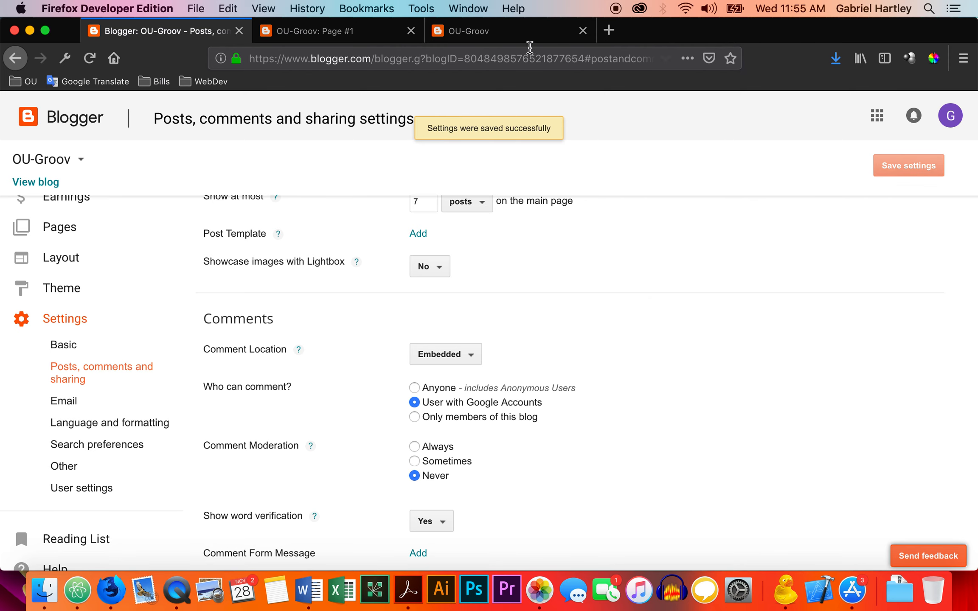
Reload the live blog home page and look over the image and text of My First Post.
{"action": "left_click", "coordinate": [511, 35]}
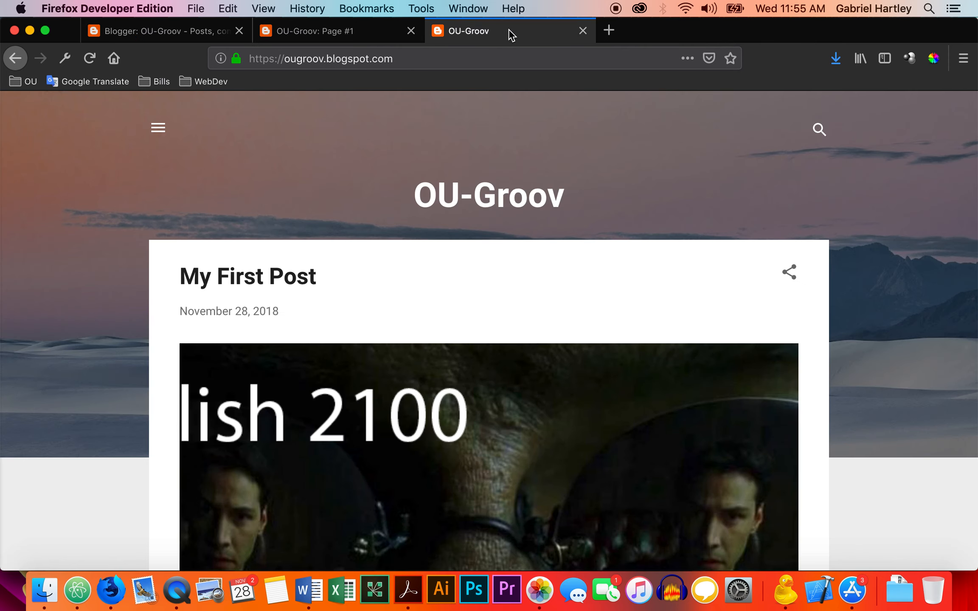
{"action": "key", "text": "super+r"}
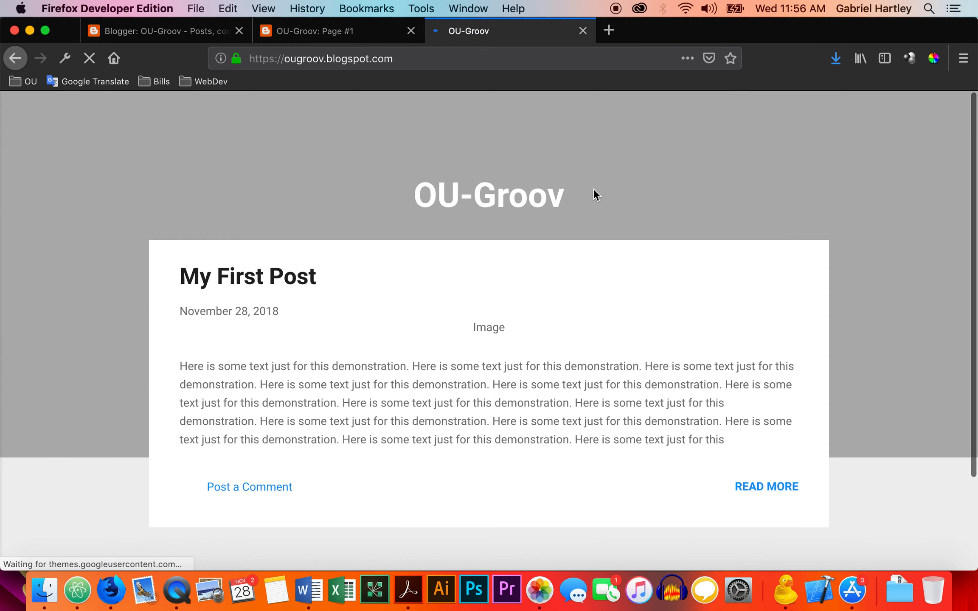
{"action": "scroll", "coordinate": [591, 252], "scroll_direction": "down", "scroll_amount": 5}
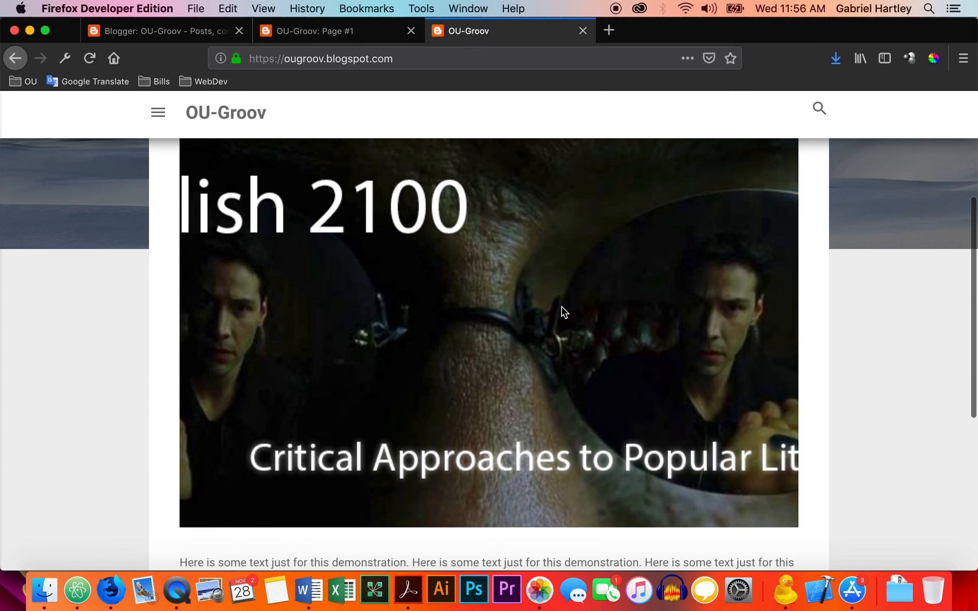
{"action": "scroll", "coordinate": [561, 305], "scroll_direction": "down", "scroll_amount": 5}
{"action": "scroll", "coordinate": [561, 304], "scroll_direction": "up", "scroll_amount": 10}
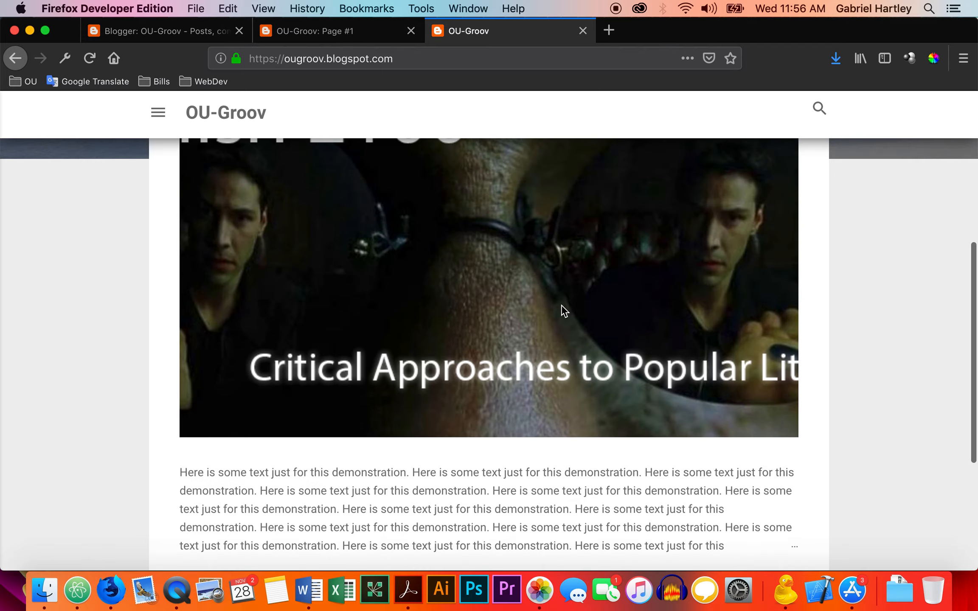
{"action": "scroll", "coordinate": [561, 307], "scroll_direction": "up", "scroll_amount": 1}
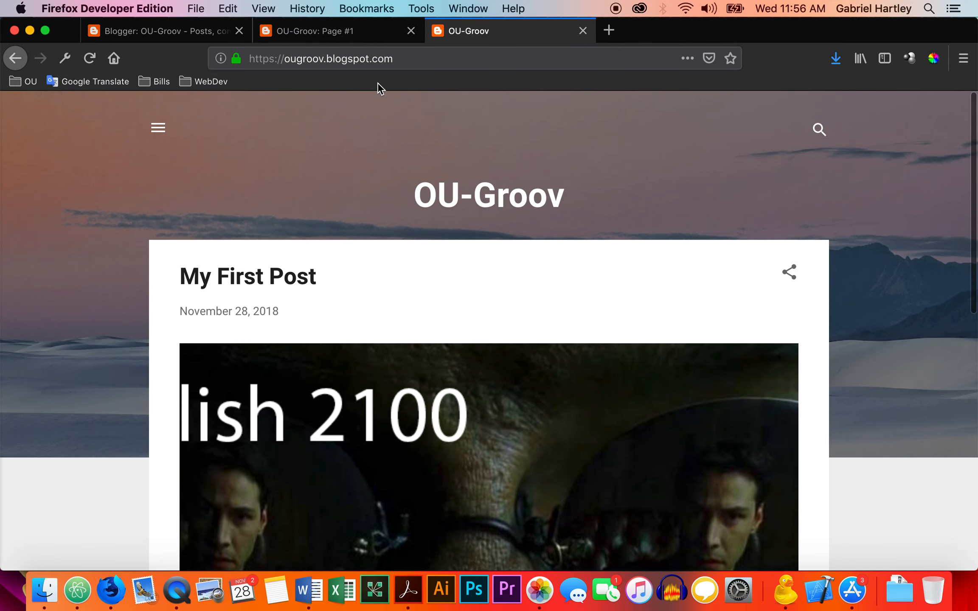
View the Page #1 image at full size on the live blog and return to the page.
{"action": "left_click", "coordinate": [373, 31]}
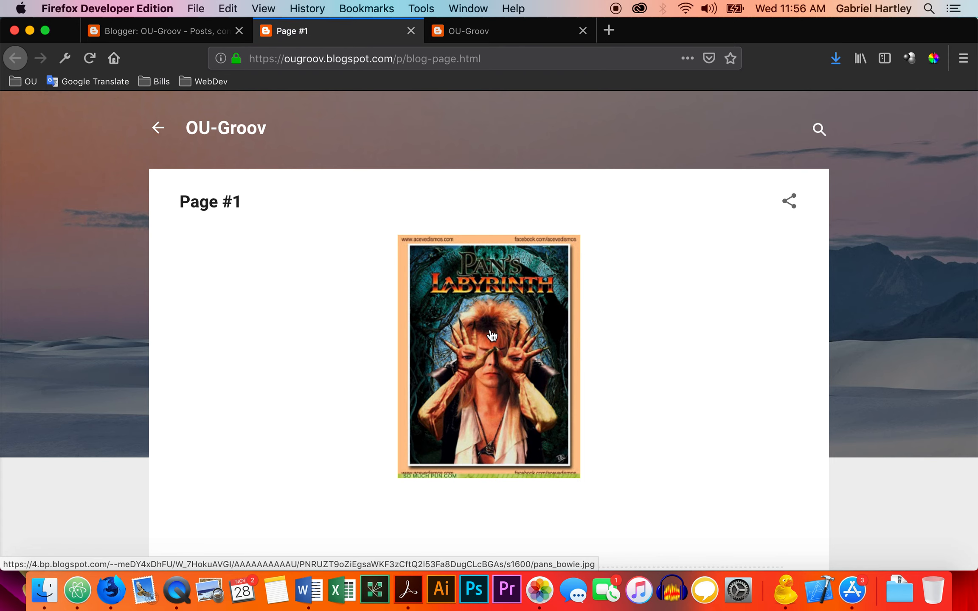
{"action": "left_click", "coordinate": [492, 336]}
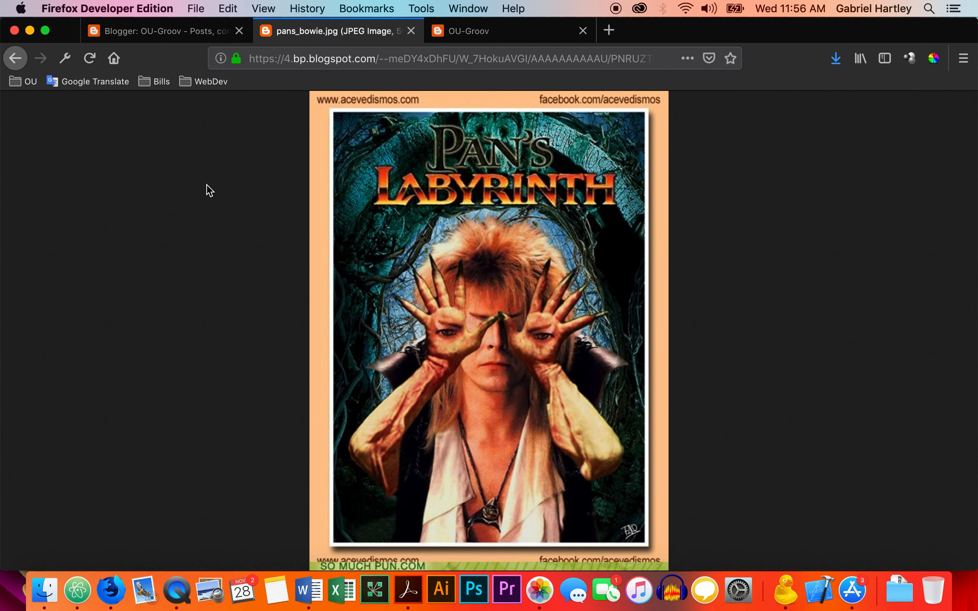
{"action": "left_click", "coordinate": [22, 62]}
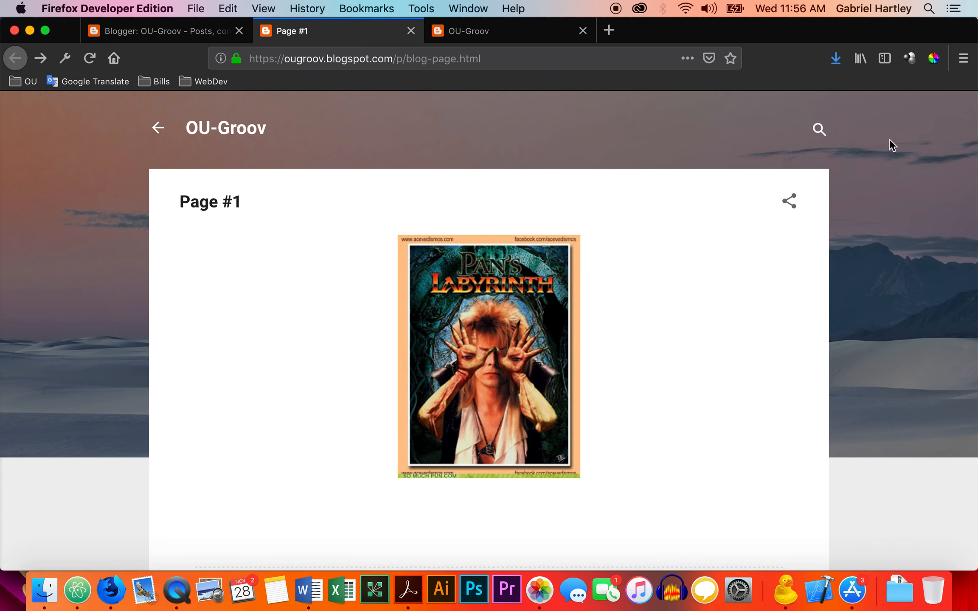
Set Showcase images with Lightbox back to Yes in the blog's post settings and save the settings.
{"action": "left_click", "coordinate": [194, 32]}
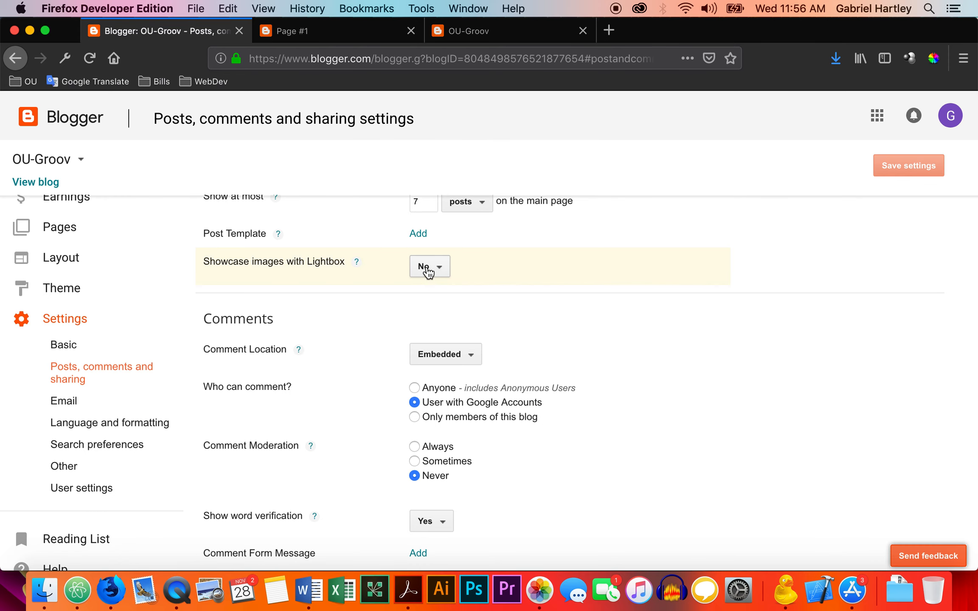
{"action": "left_click", "coordinate": [427, 272]}
{"action": "left_click", "coordinate": [430, 290]}
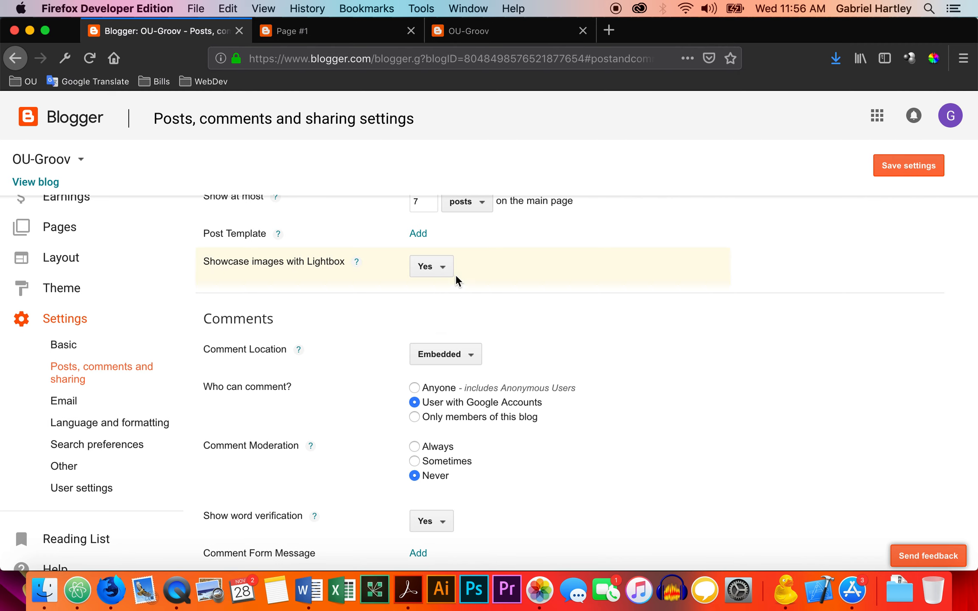
{"action": "left_click", "coordinate": [897, 170]}
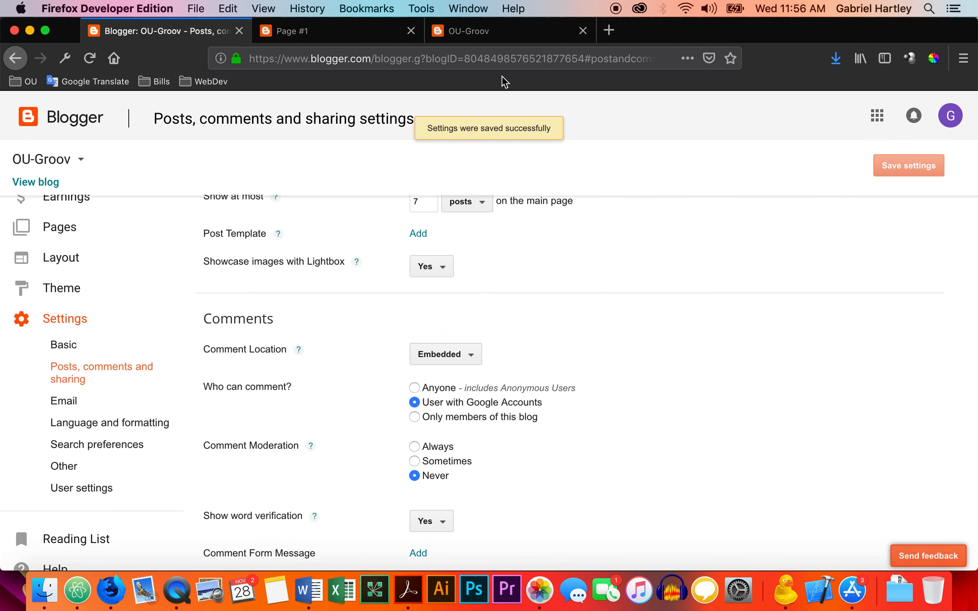
Reload the live Page #1, view its image in the lightbox and close the overlay.
{"action": "left_click", "coordinate": [350, 37]}
{"action": "key", "text": "super+r"}
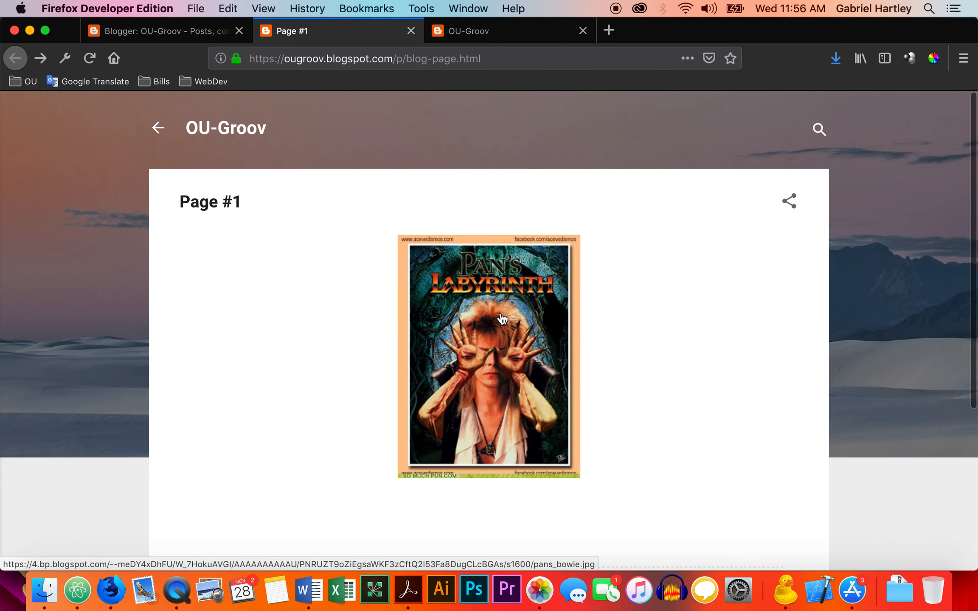
{"action": "left_click", "coordinate": [503, 313]}
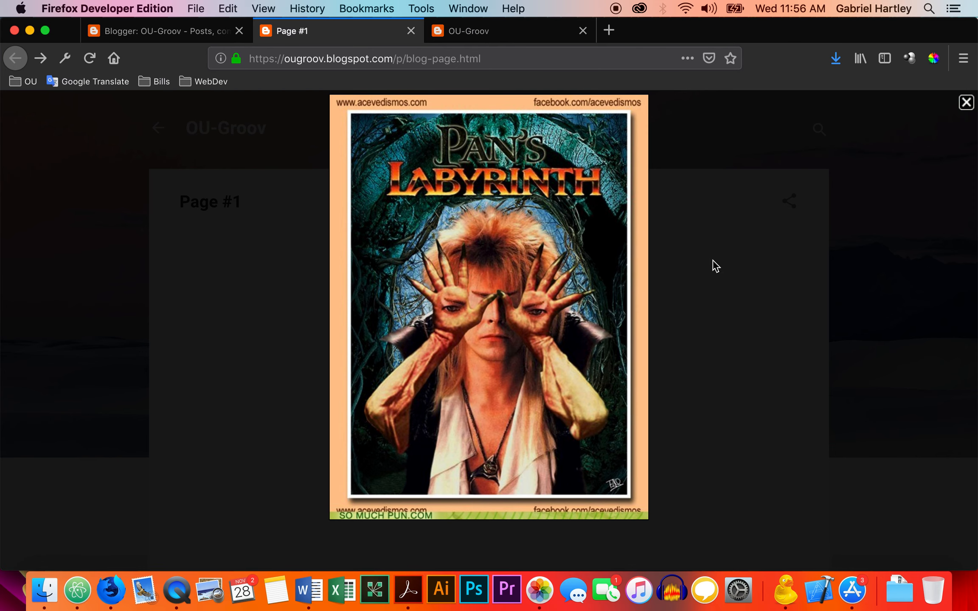
{"action": "left_click", "coordinate": [966, 102]}
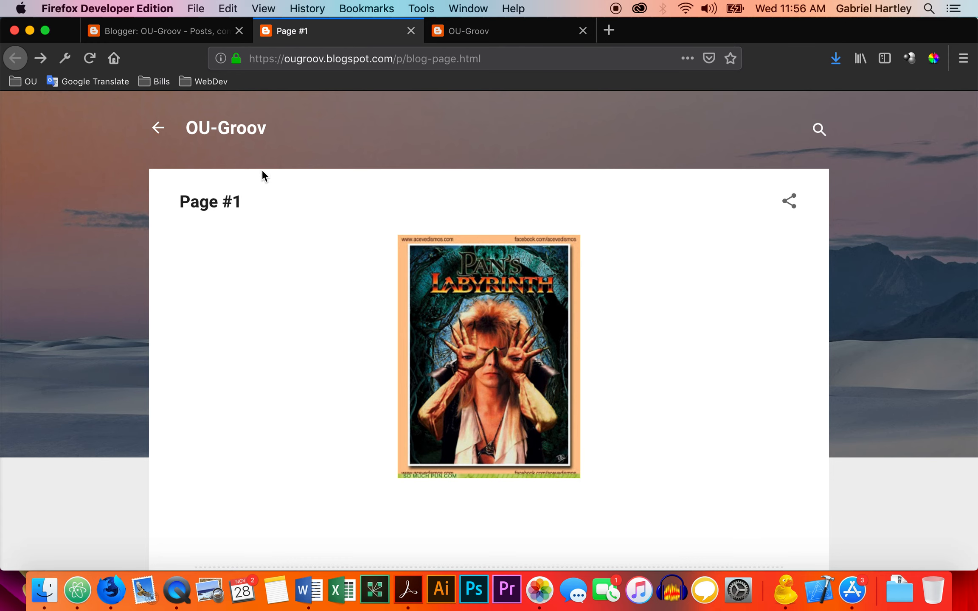
Allow anyone, including anonymous users, to comment on the blog in the comment settings.
{"action": "left_click", "coordinate": [183, 36]}
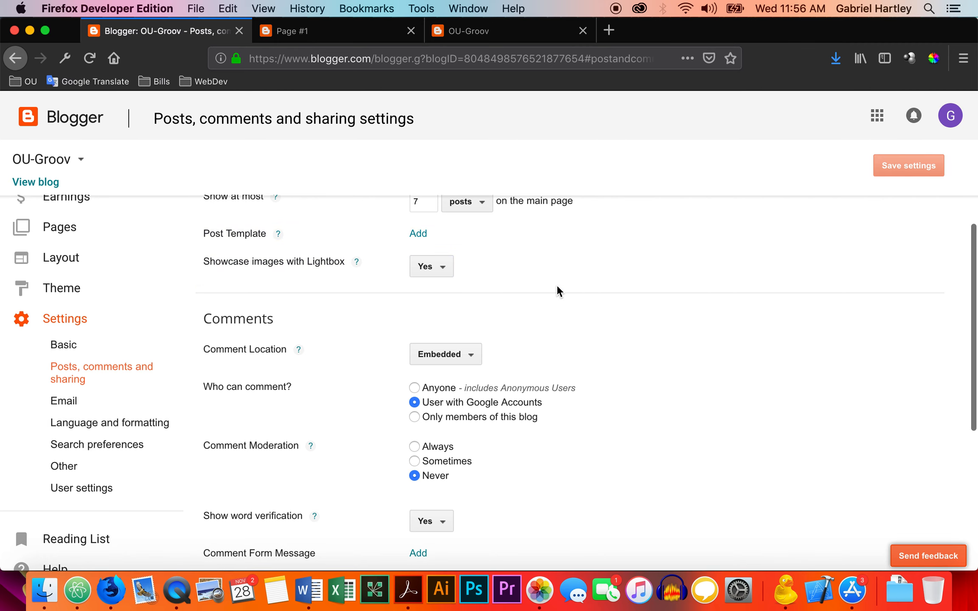
{"action": "scroll", "coordinate": [559, 291], "scroll_direction": "down", "scroll_amount": 5}
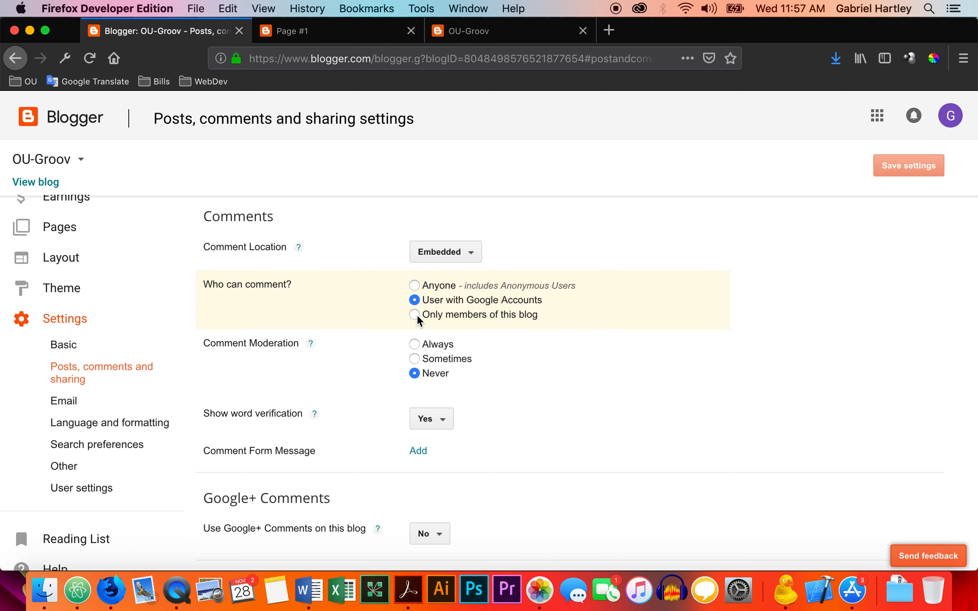
{"action": "left_click", "coordinate": [415, 286]}
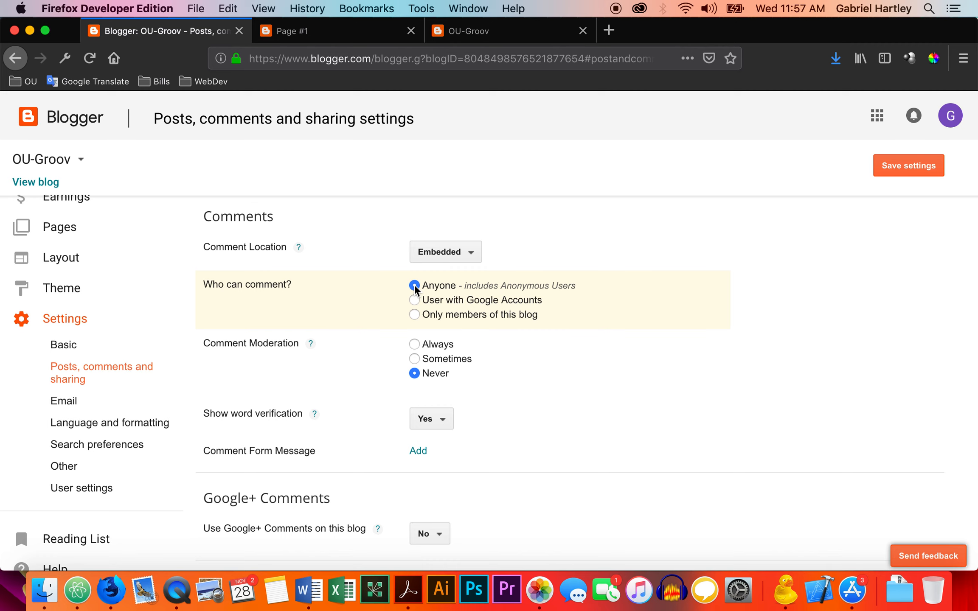
Review the comment moderation and Google+ settings, and read the help note on word verification.
{"action": "scroll", "coordinate": [574, 382], "scroll_direction": "down", "scroll_amount": 3}
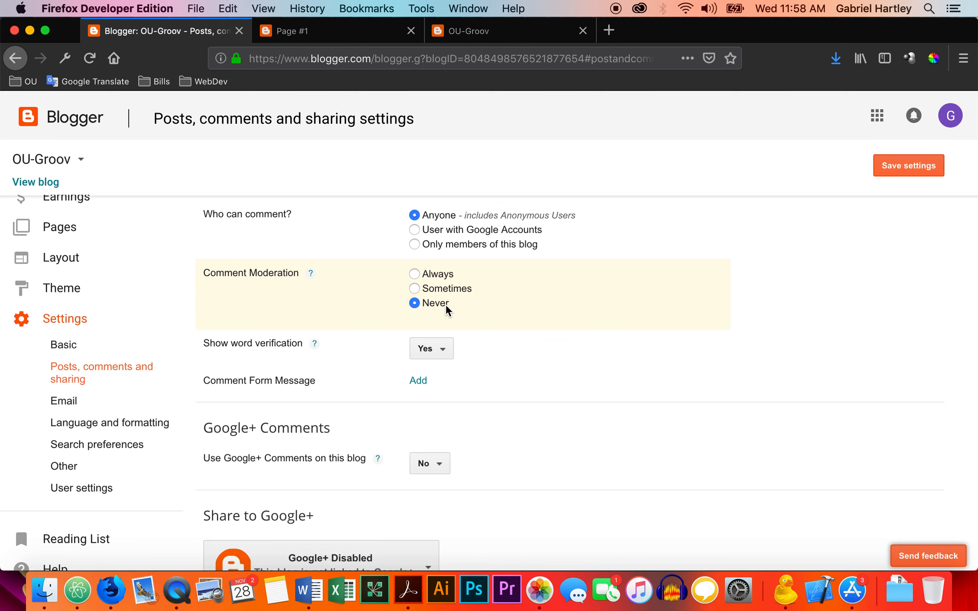
{"action": "scroll", "coordinate": [446, 304], "scroll_direction": "down", "scroll_amount": 2}
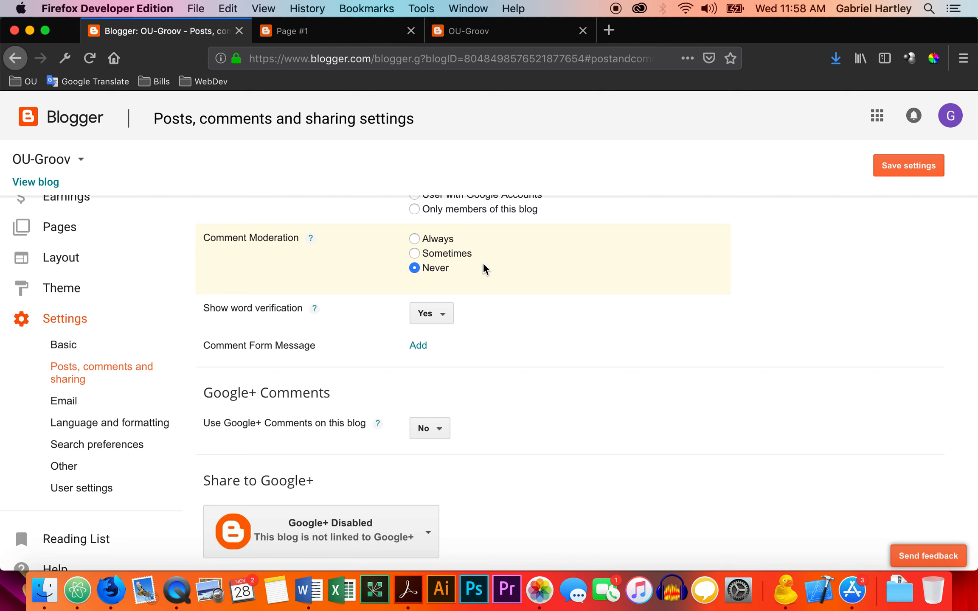
{"action": "left_click", "coordinate": [316, 310]}
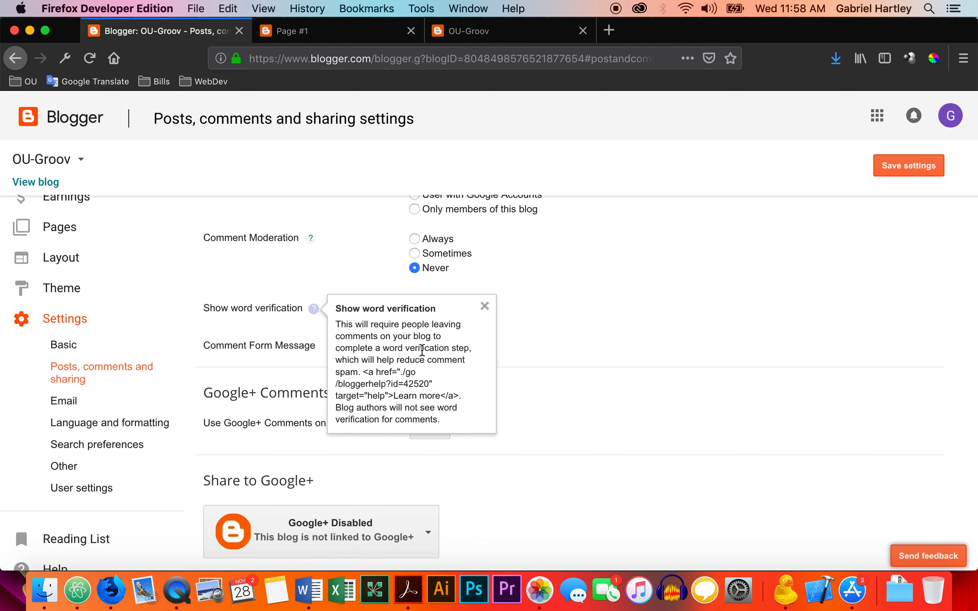
{"action": "left_click", "coordinate": [484, 307]}
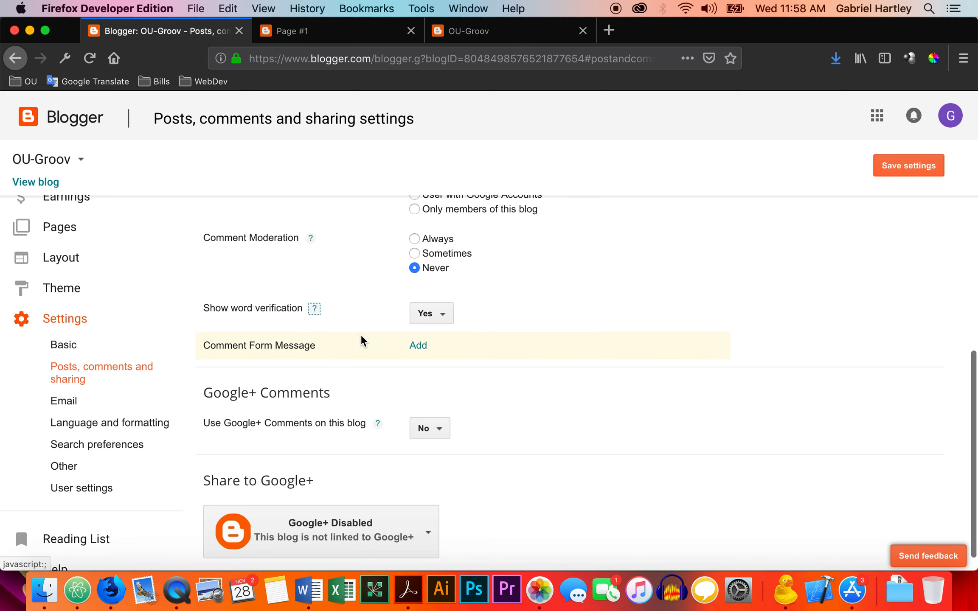
{"action": "scroll", "coordinate": [360, 335], "scroll_direction": "down", "scroll_amount": 1}
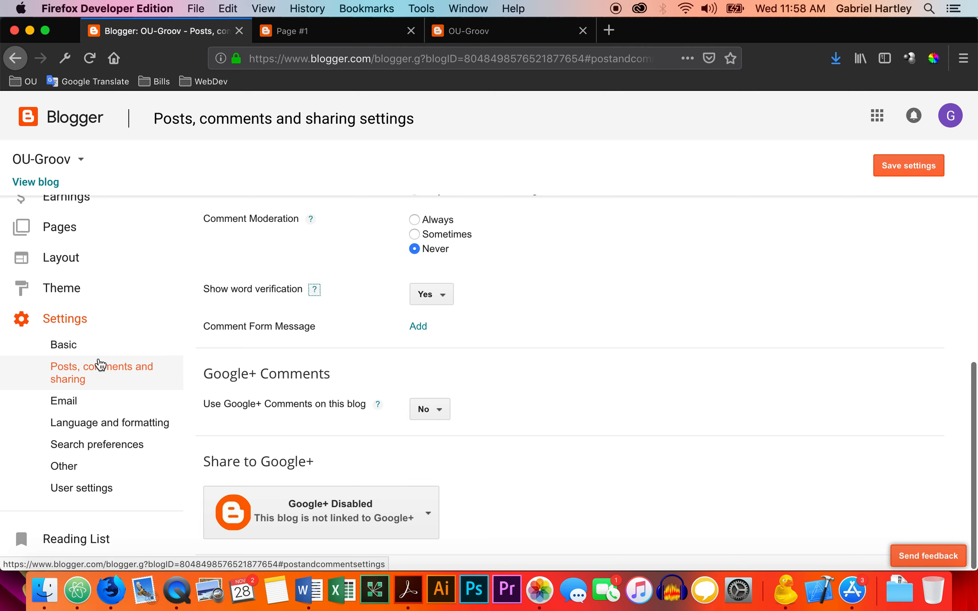
Stay on the posts, comments and sharing settings instead of discarding the unsaved changes, and save them.
{"action": "left_click", "coordinate": [66, 406]}
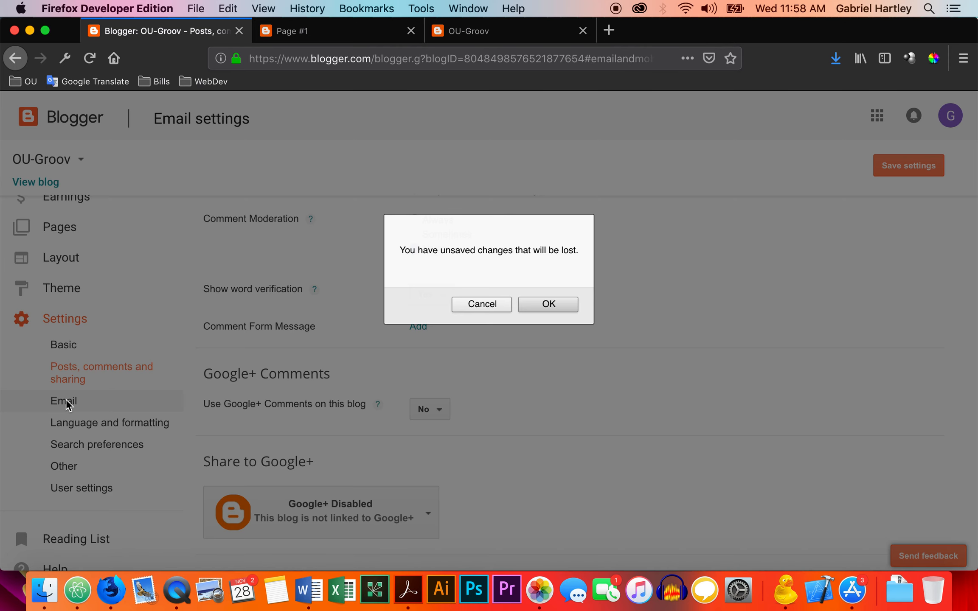
{"action": "left_click", "coordinate": [486, 308]}
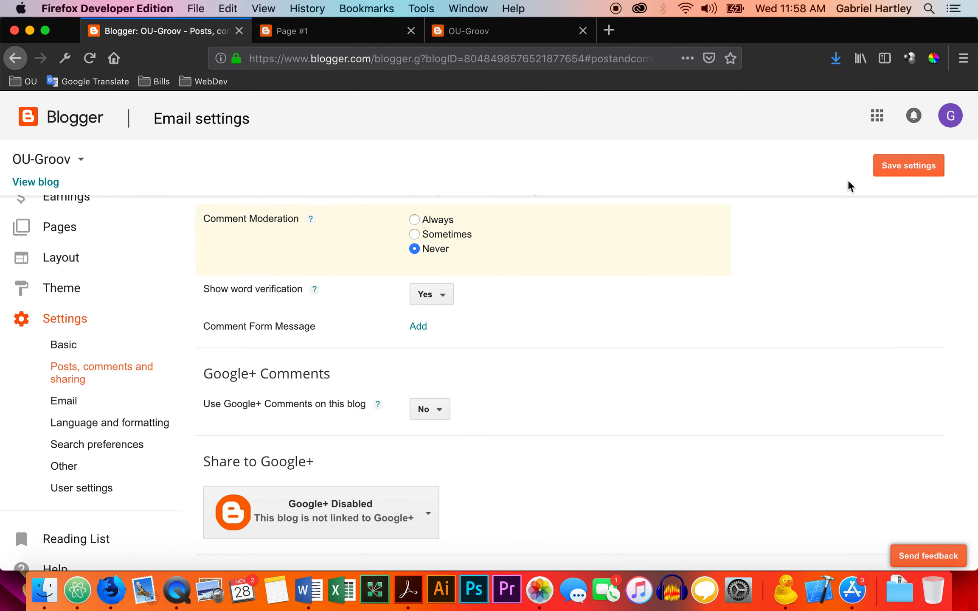
{"action": "left_click", "coordinate": [887, 169]}
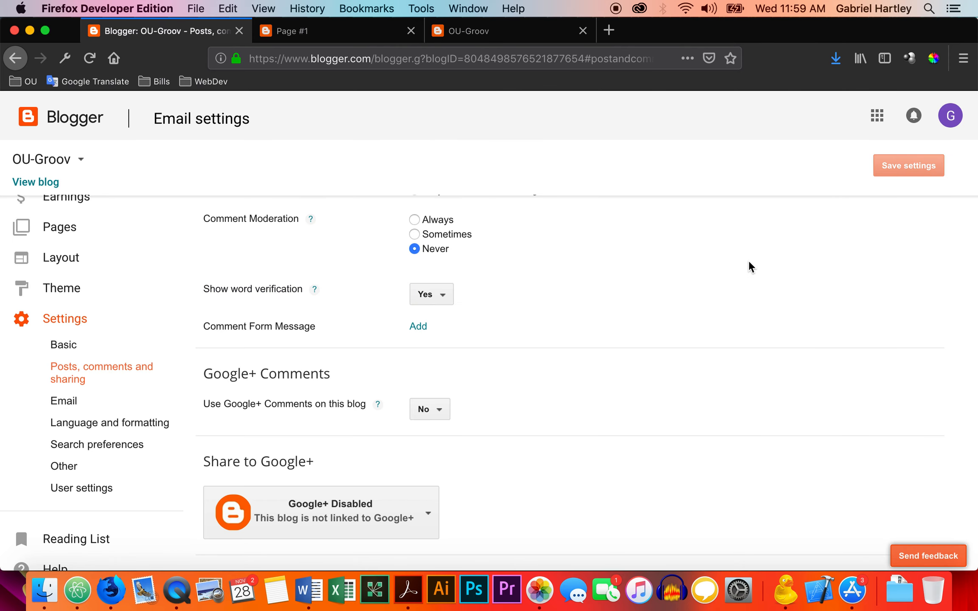
Enable posting by email with a secret word in the address and immediate publishing, and save the email settings.
{"action": "left_click", "coordinate": [69, 399]}
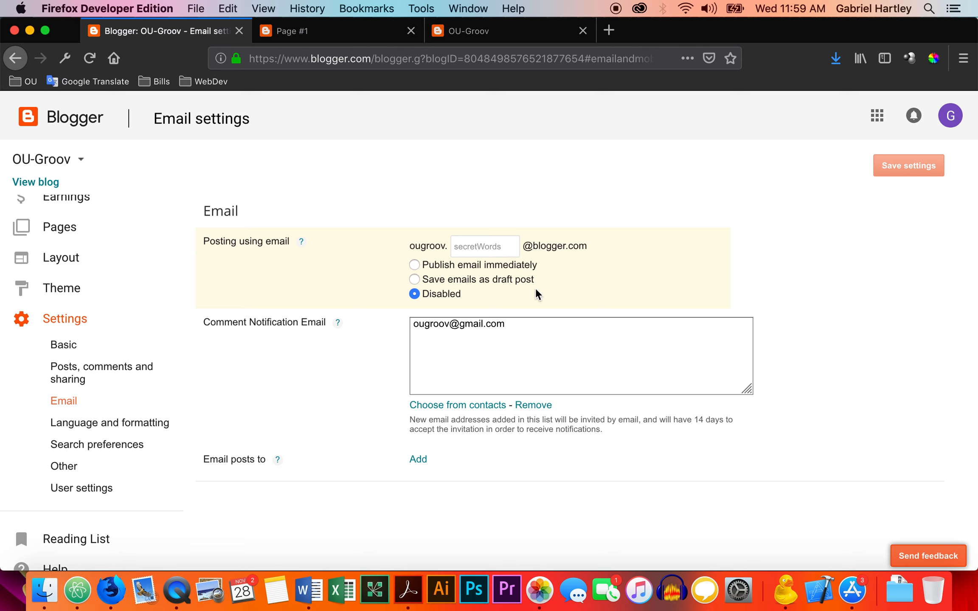
{"action": "left_click", "coordinate": [498, 247]}
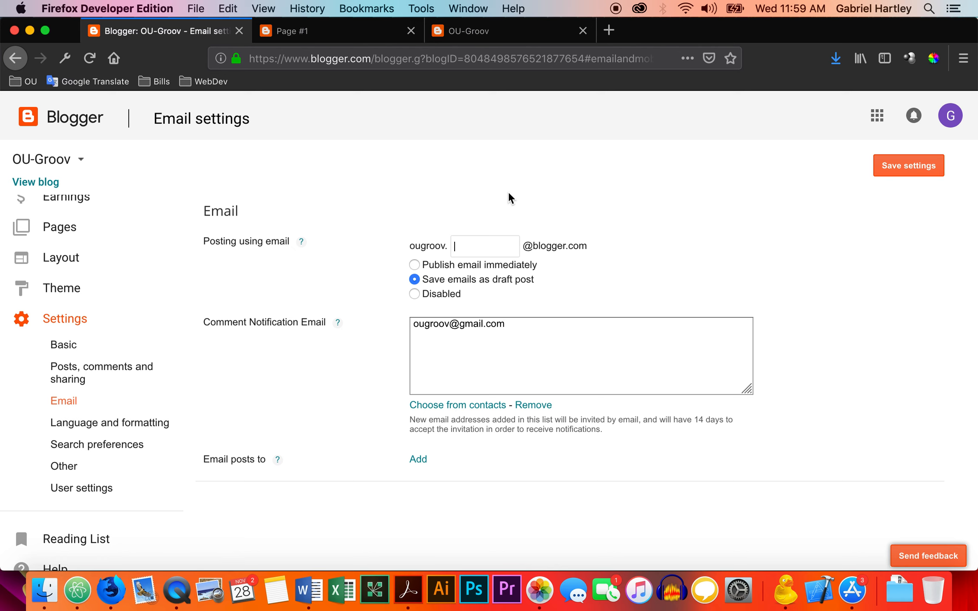
{"action": "left_click", "coordinate": [888, 172]}
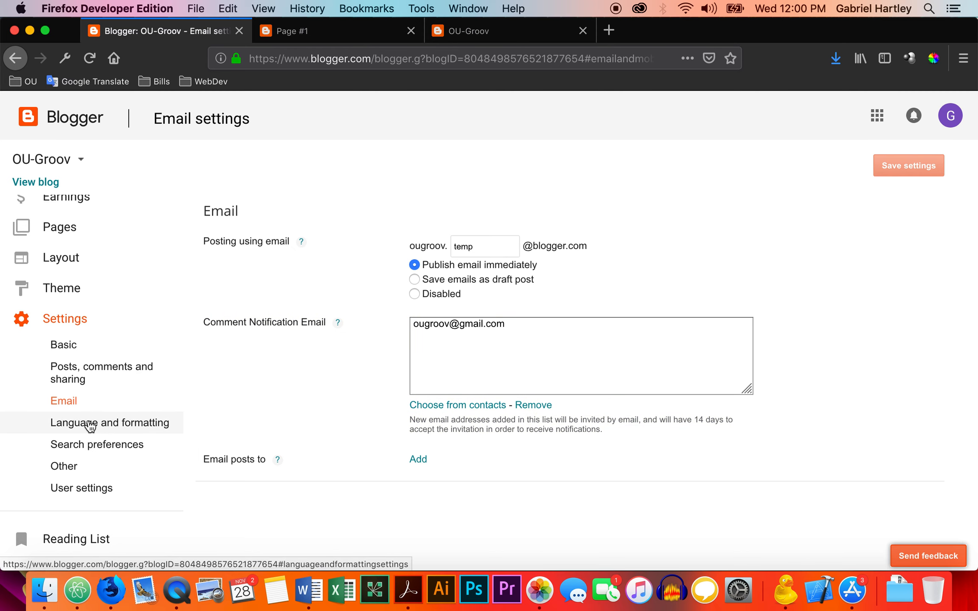
Review the blog's search preferences and its Other settings, including content backup, blog deletion, site feed and analytics.
{"action": "left_click", "coordinate": [82, 449]}
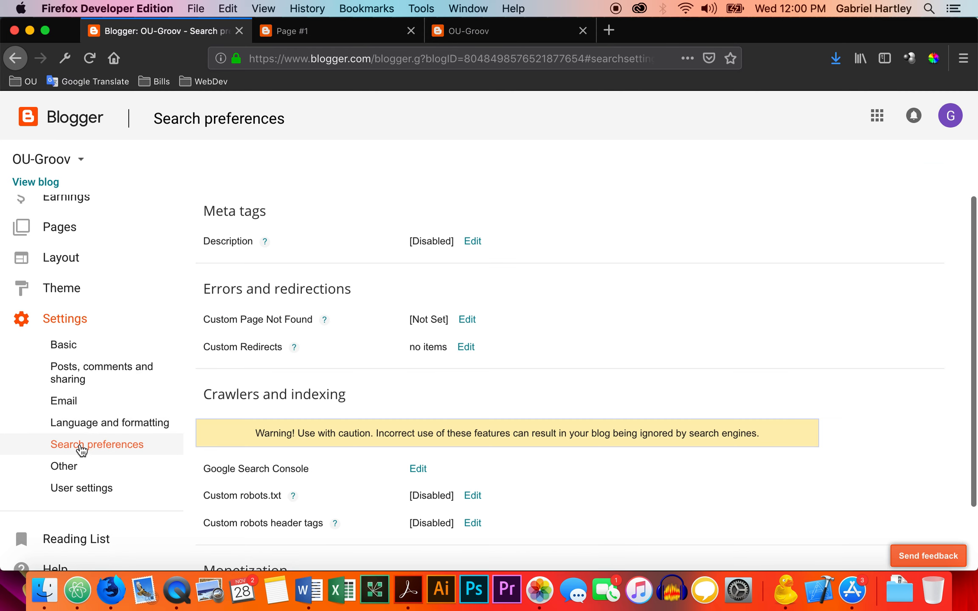
{"action": "scroll", "coordinate": [81, 450], "scroll_direction": "down", "scroll_amount": 2}
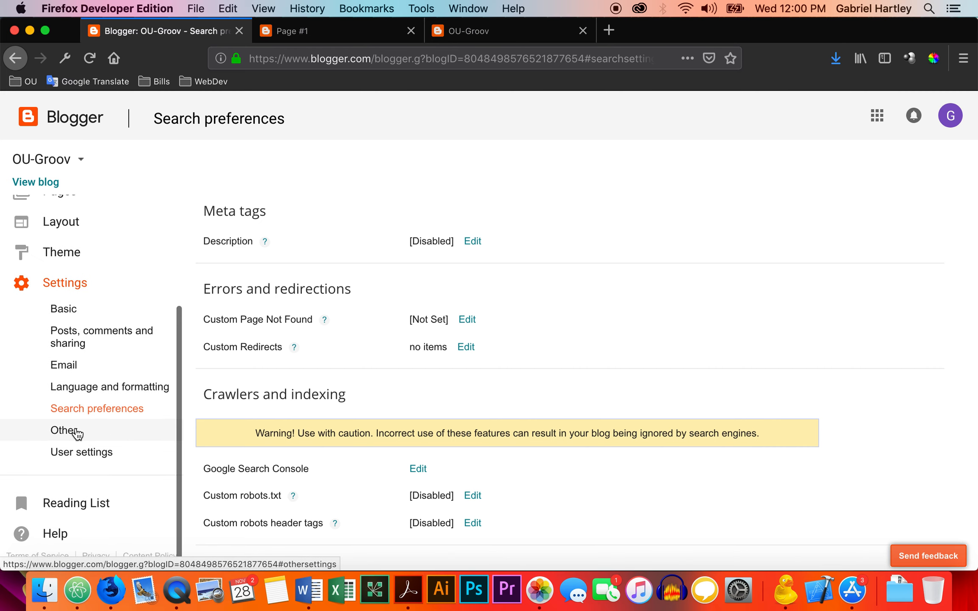
{"action": "left_click", "coordinate": [71, 434]}
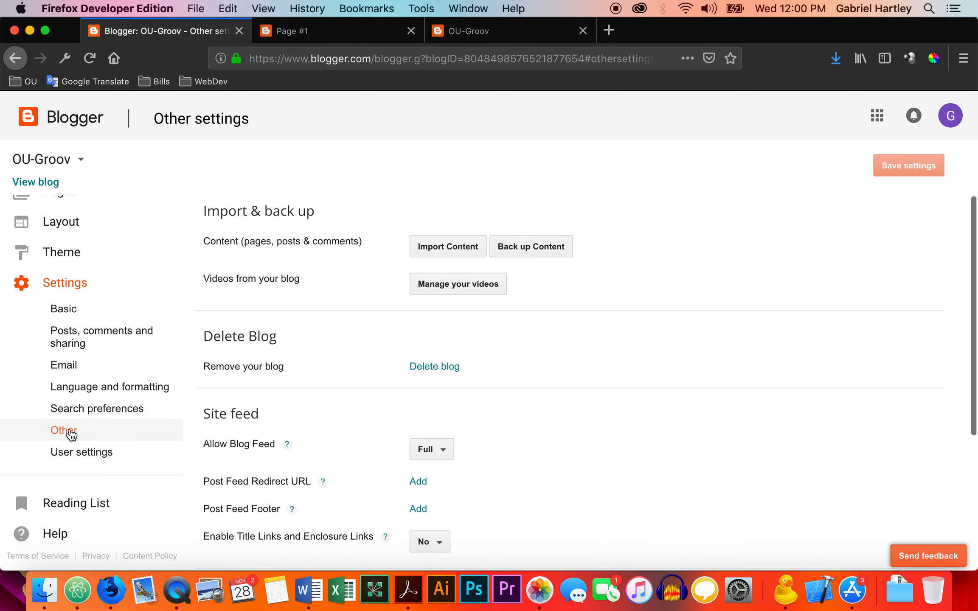
{"action": "scroll", "coordinate": [368, 350], "scroll_direction": "up", "scroll_amount": 1}
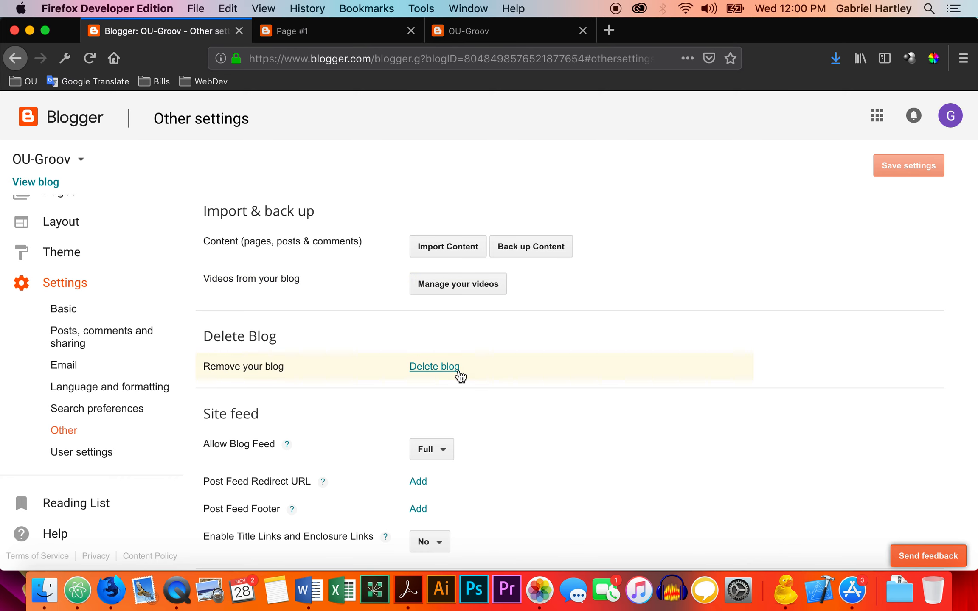
{"action": "scroll", "coordinate": [581, 425], "scroll_direction": "down", "scroll_amount": 9}
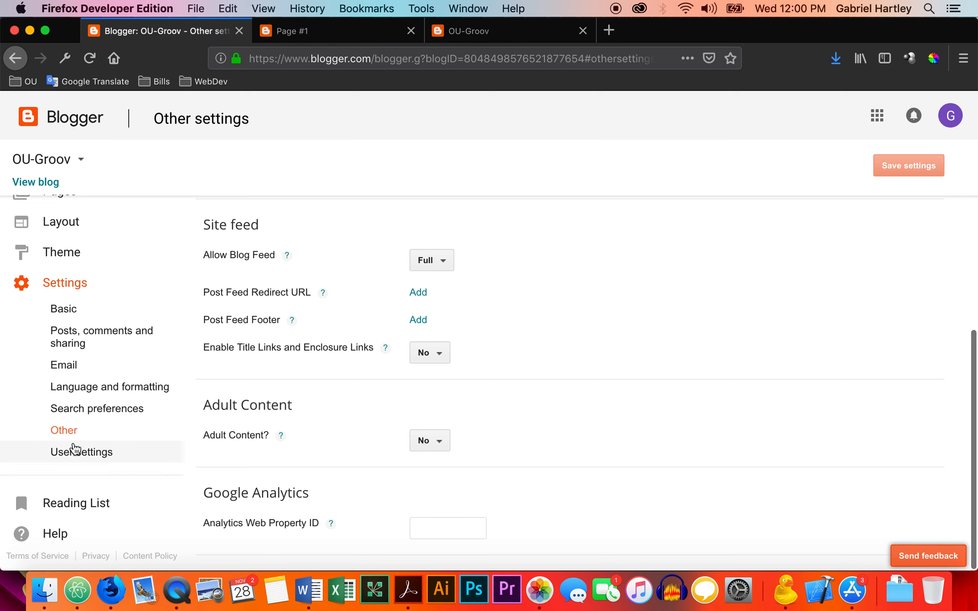
Review the user profile and language options in the user settings, and look over the list of Google apps.
{"action": "left_click", "coordinate": [73, 453]}
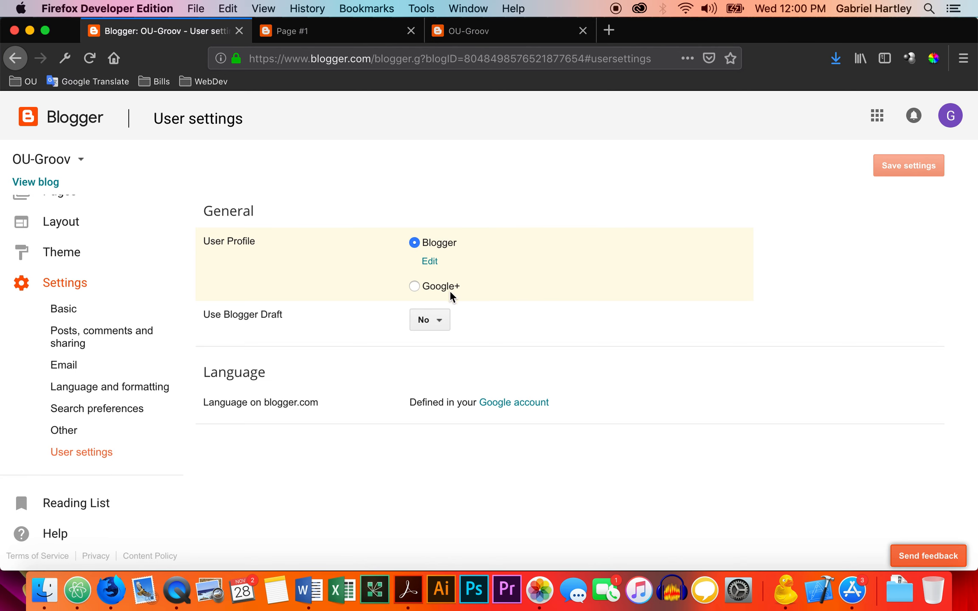
{"action": "left_click", "coordinate": [877, 117]}
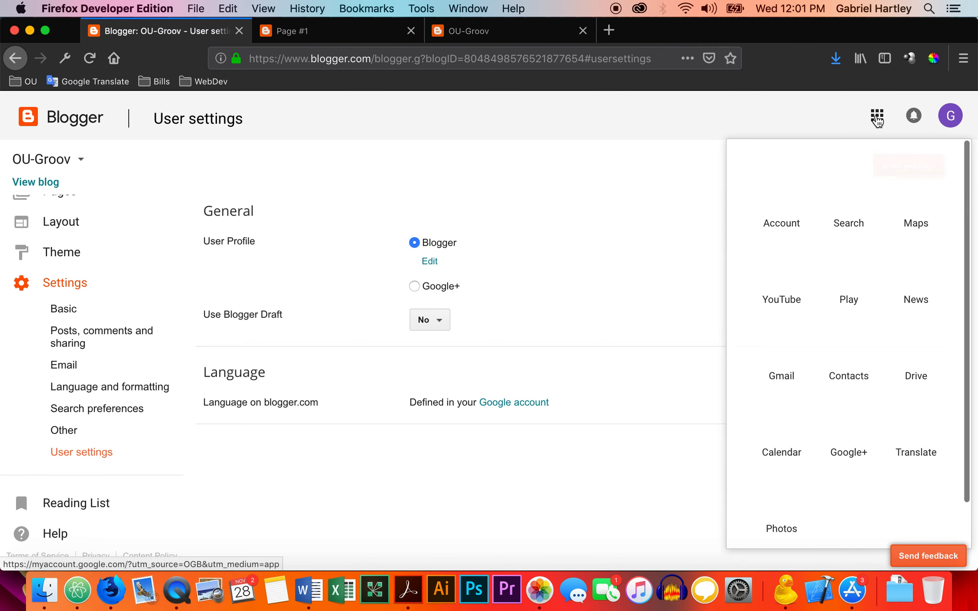
{"action": "left_click", "coordinate": [605, 202]}
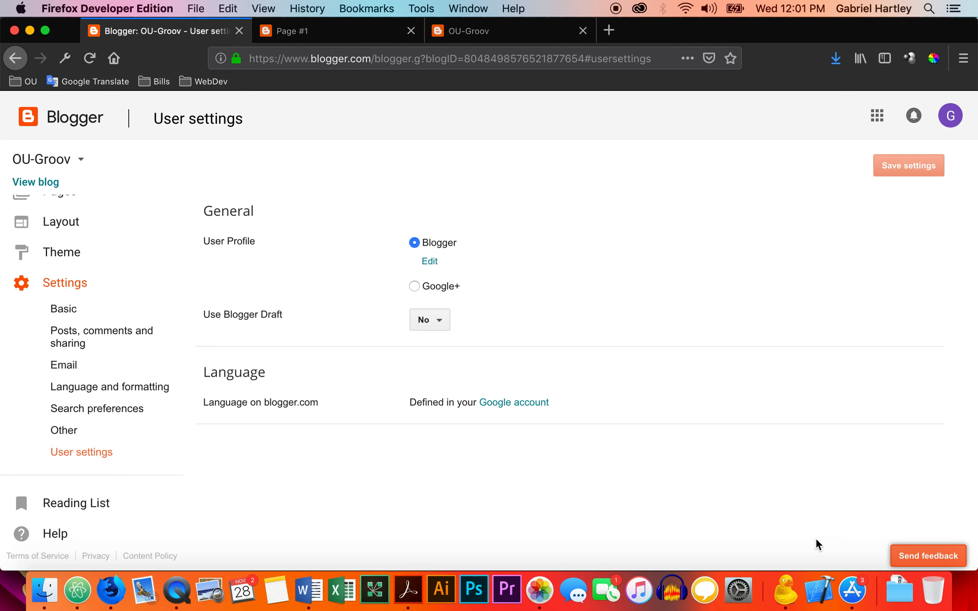
Create a new post titled "My Second Post" with the body text "Isn't this great!".
{"action": "scroll", "coordinate": [91, 289], "scroll_direction": "up", "scroll_amount": 3}
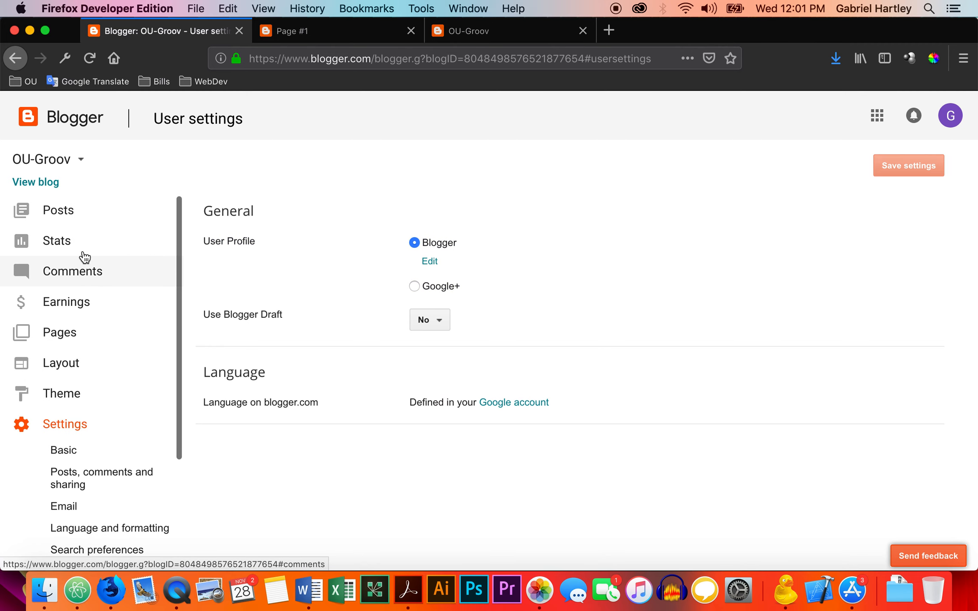
{"action": "left_click", "coordinate": [61, 211]}
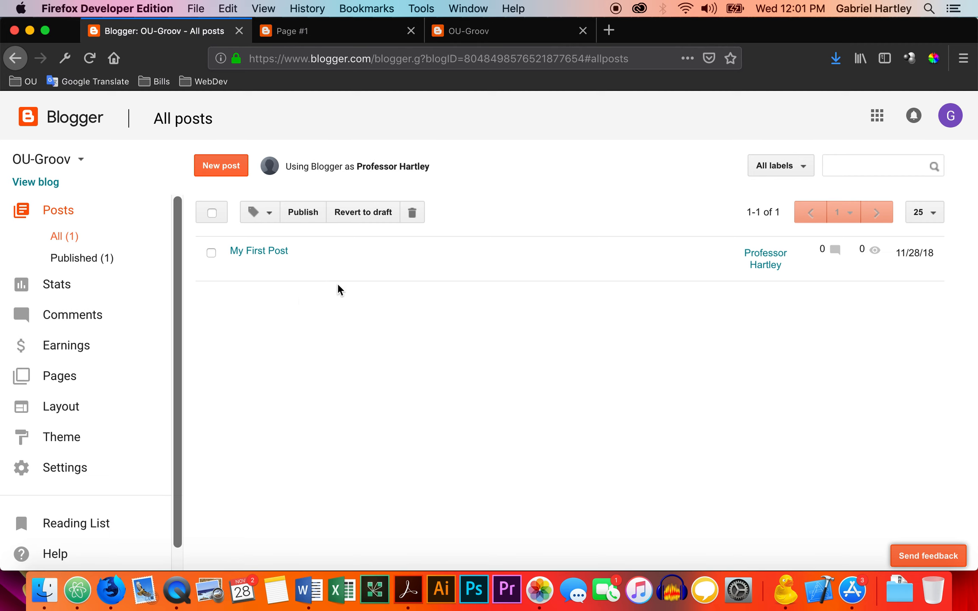
{"action": "left_click", "coordinate": [220, 166]}
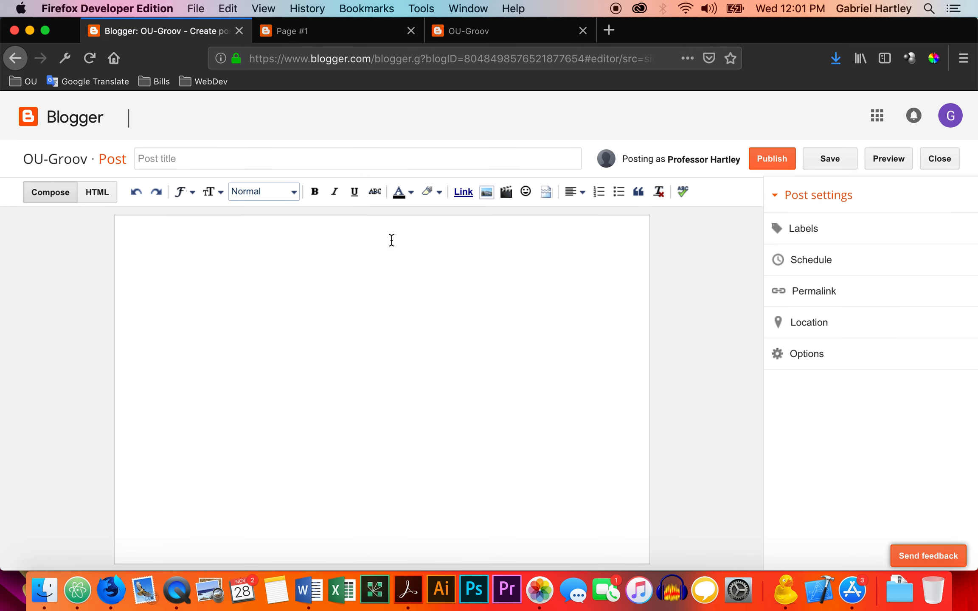
{"action": "left_click", "coordinate": [372, 160]}
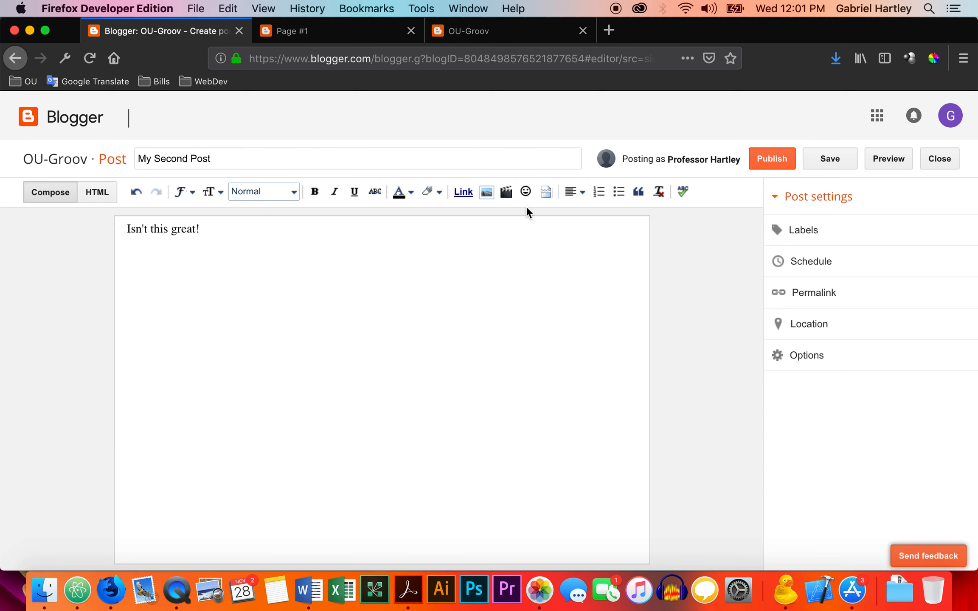
Search YouTube for "blogger tutorial" to find a video for the post.
{"action": "left_click", "coordinate": [508, 193]}
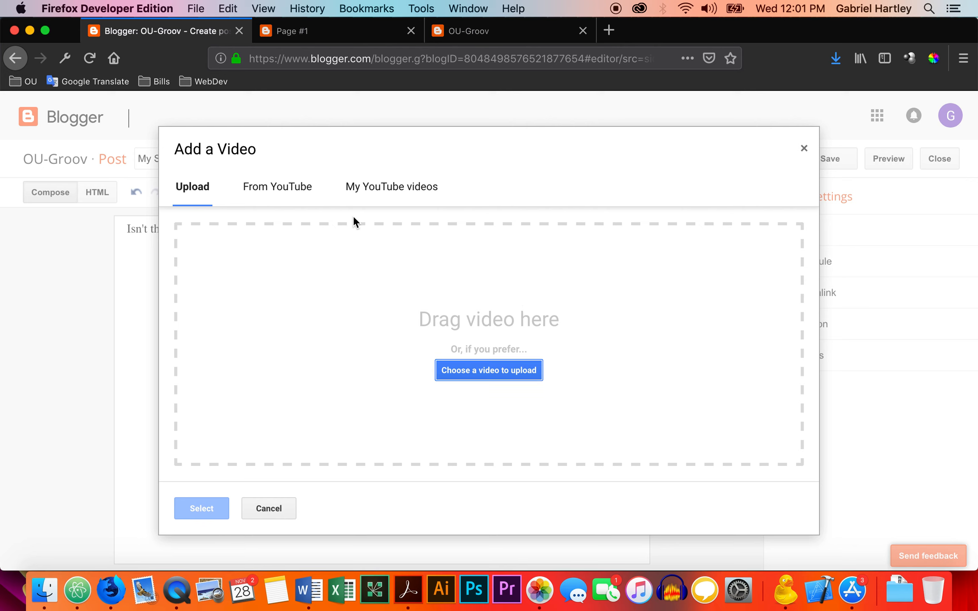
{"action": "left_click", "coordinate": [283, 187]}
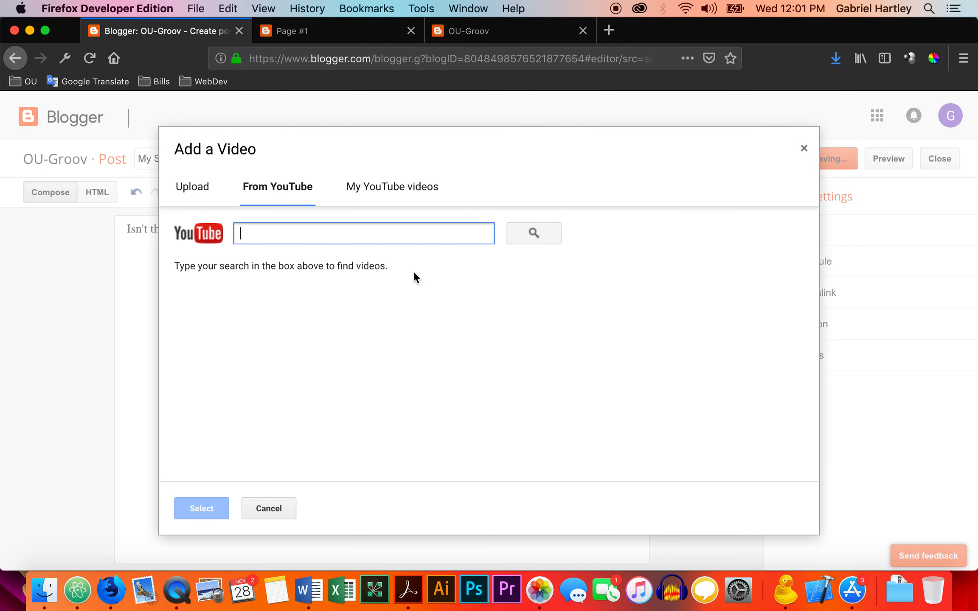
{"action": "type", "text": "blogger tutorial"}
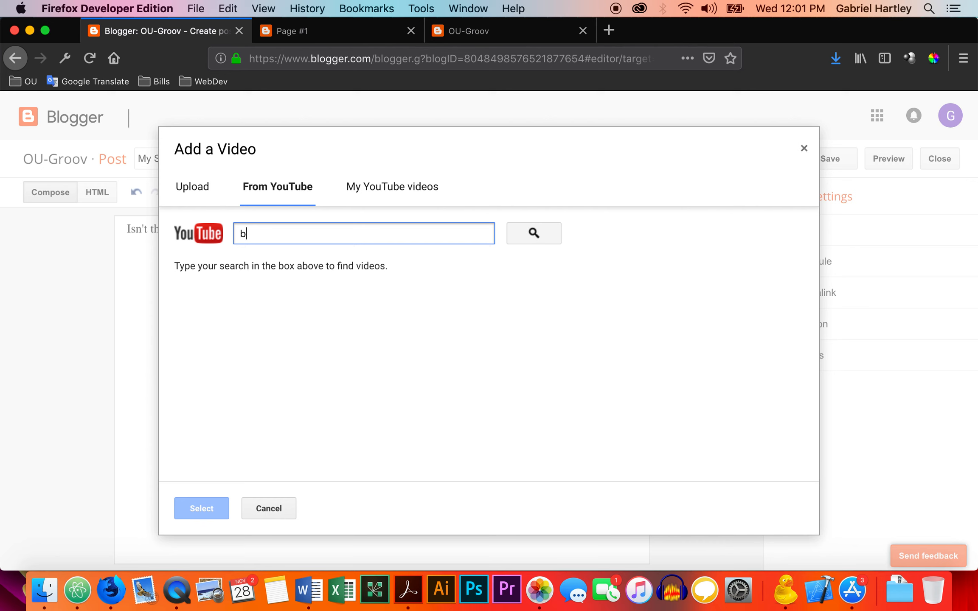
{"action": "left_click", "coordinate": [531, 232]}
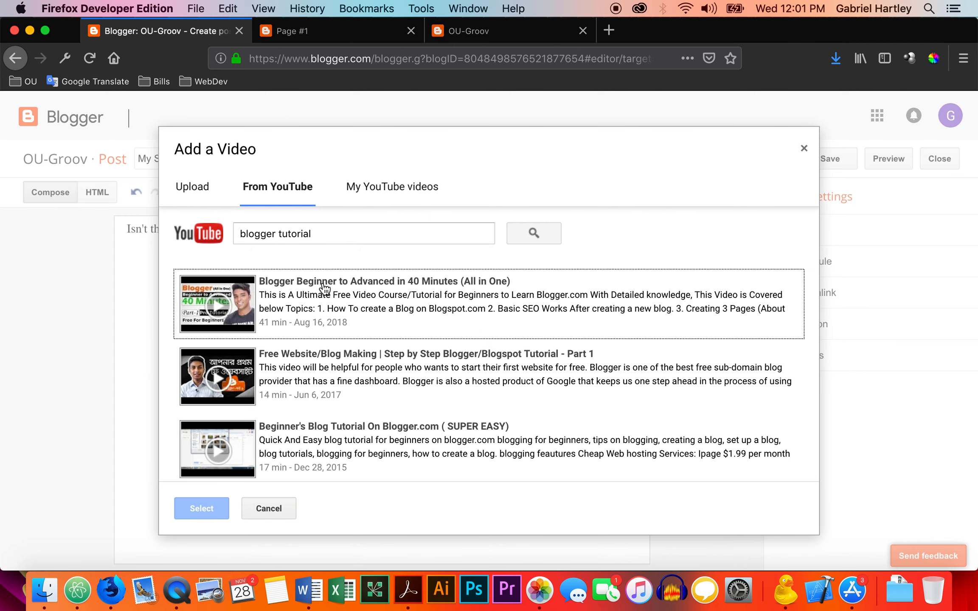
Insert the YouTube video "How to Use Blogger Gadgets and Template Designer" into the post and publish the post.
{"action": "scroll", "coordinate": [340, 336], "scroll_direction": "down", "scroll_amount": 3}
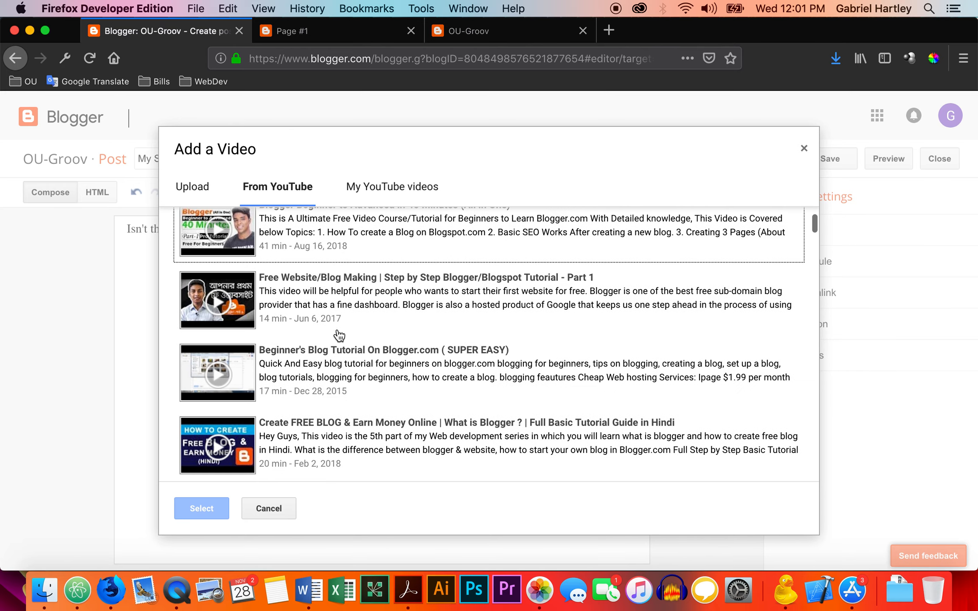
{"action": "scroll", "coordinate": [340, 335], "scroll_direction": "down", "scroll_amount": 5}
{"action": "scroll", "coordinate": [340, 336], "scroll_direction": "down", "scroll_amount": 9}
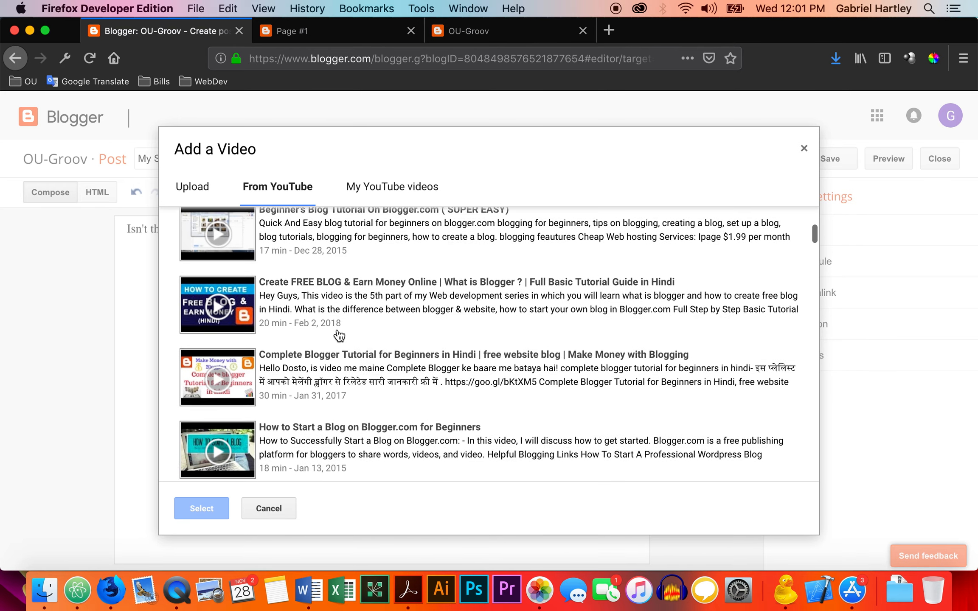
{"action": "scroll", "coordinate": [340, 335], "scroll_direction": "down", "scroll_amount": 7}
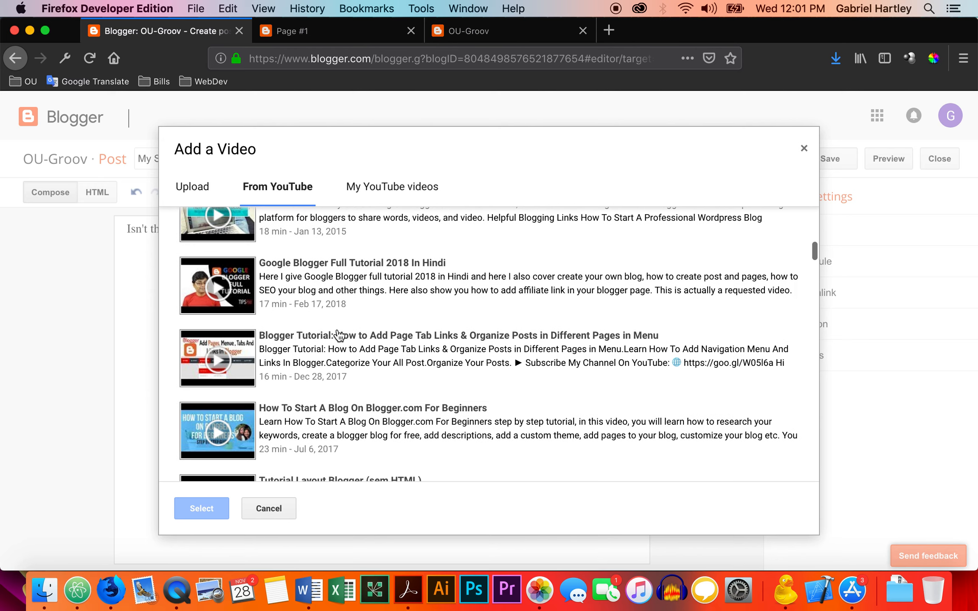
{"action": "scroll", "coordinate": [340, 336], "scroll_direction": "down", "scroll_amount": 8}
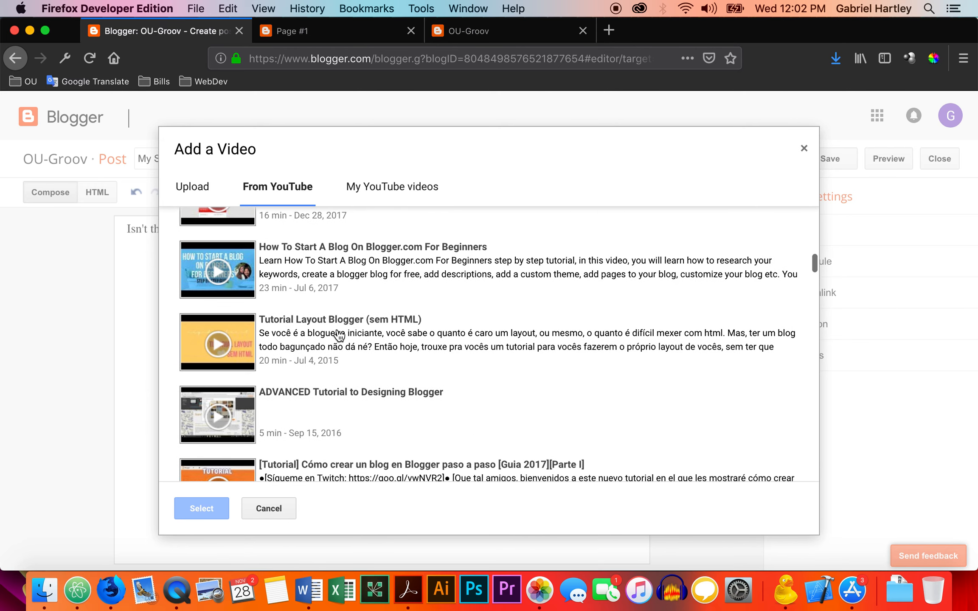
{"action": "scroll", "coordinate": [340, 335], "scroll_direction": "down", "scroll_amount": 6}
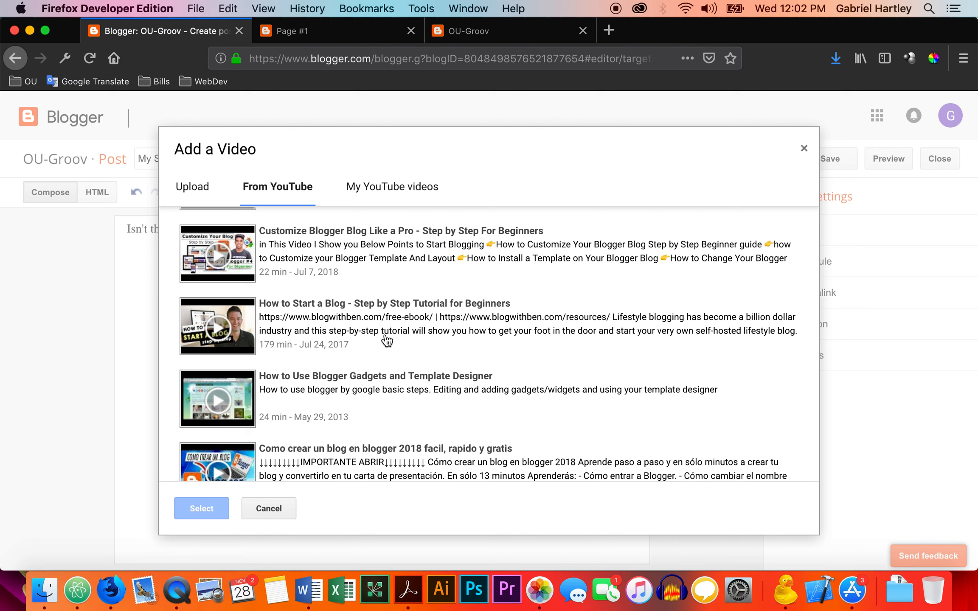
{"action": "left_click", "coordinate": [339, 381]}
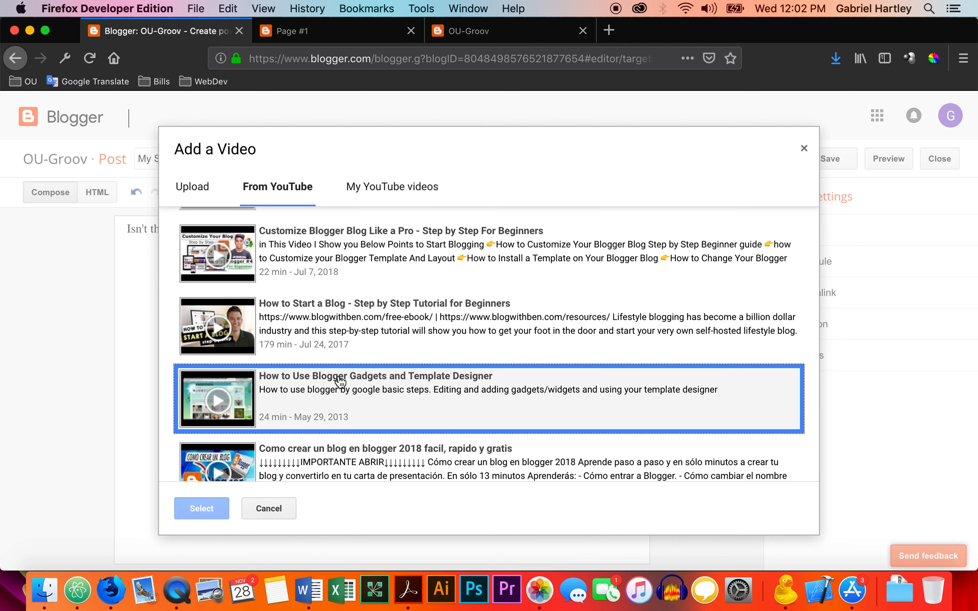
{"action": "left_click", "coordinate": [203, 508]}
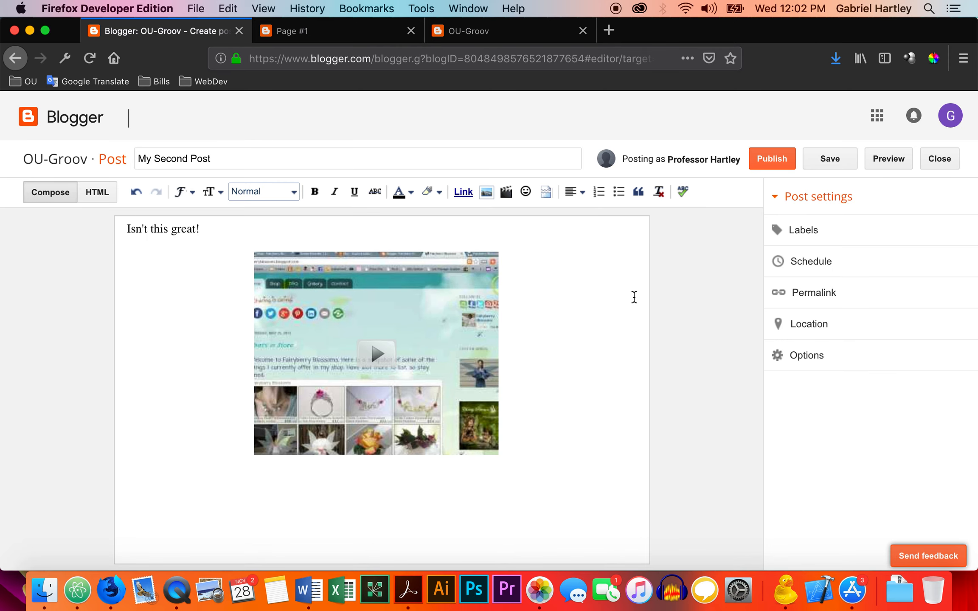
{"action": "left_click", "coordinate": [772, 160]}
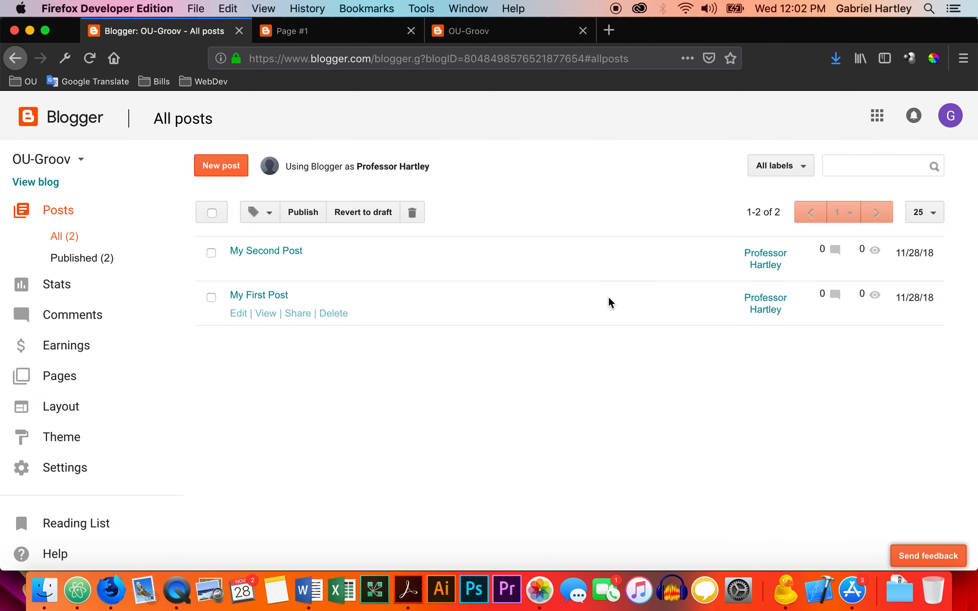
View the live My First Post down to its comment field, and check the open Page #1.
{"action": "left_click", "coordinate": [267, 315]}
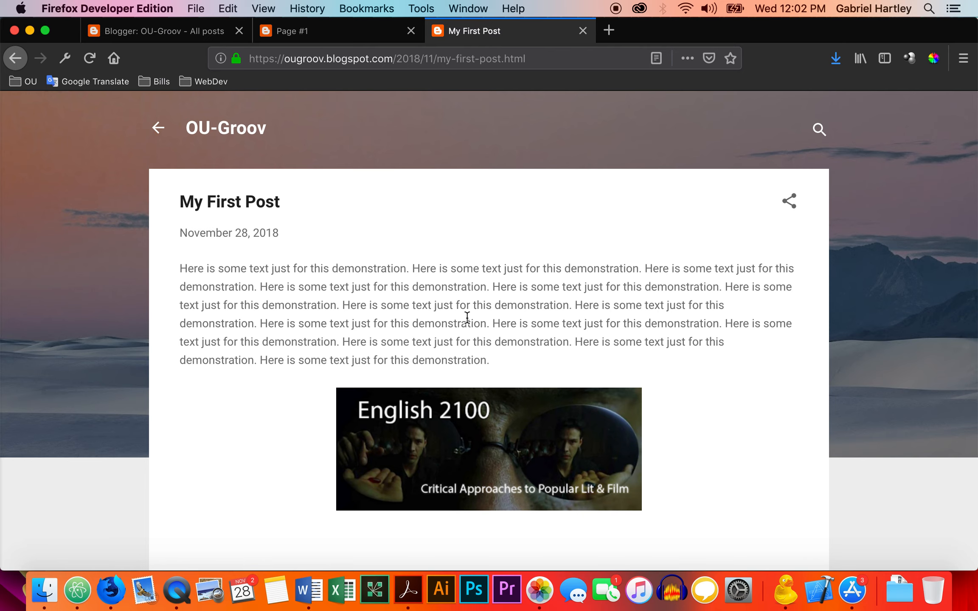
{"action": "scroll", "coordinate": [467, 316], "scroll_direction": "down", "scroll_amount": 5}
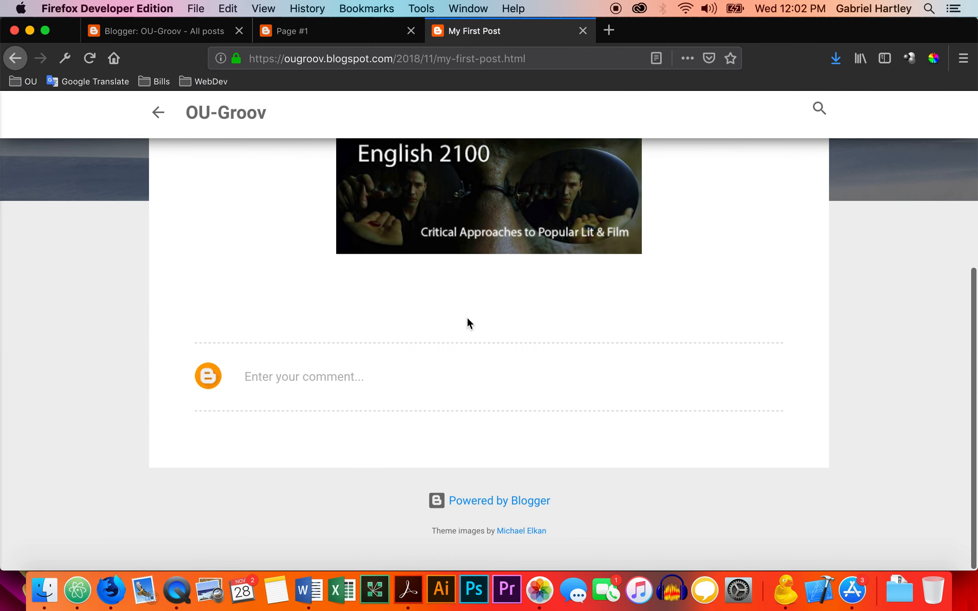
{"action": "scroll", "coordinate": [467, 316], "scroll_direction": "up", "scroll_amount": 5}
{"action": "left_click", "coordinate": [336, 40]}
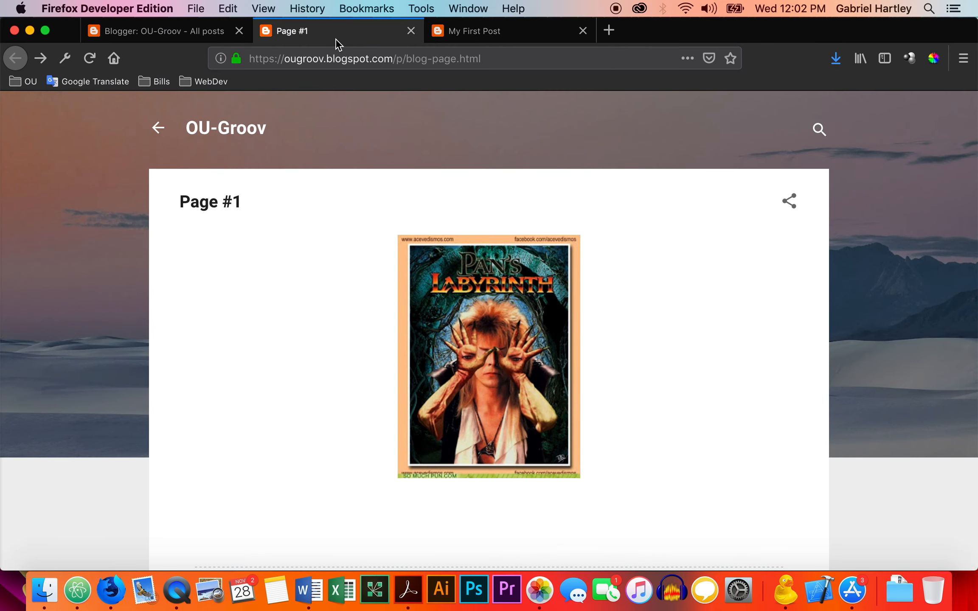
View the live My Second Post from the posts list and play its embedded video.
{"action": "left_click", "coordinate": [214, 36]}
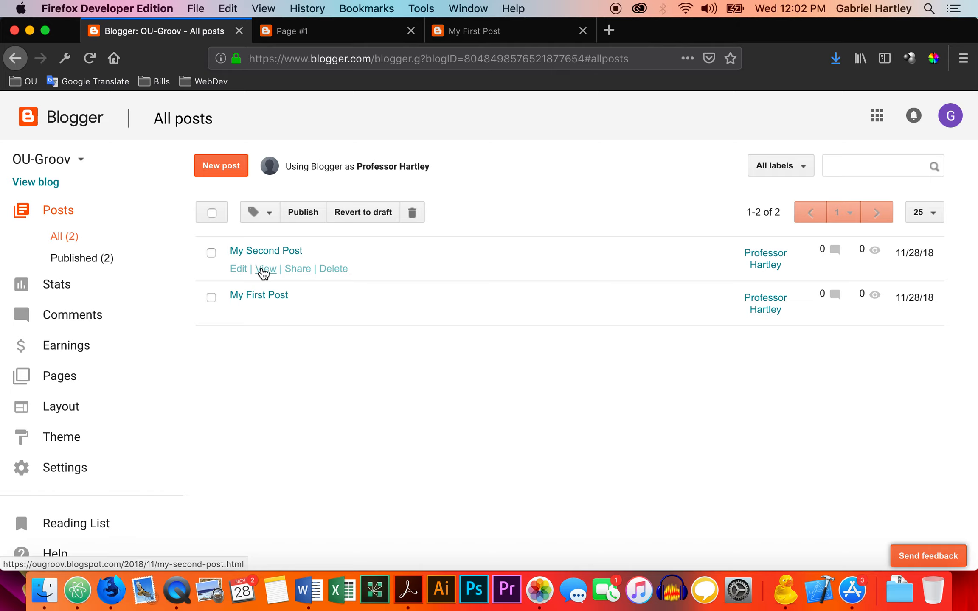
{"action": "left_click", "coordinate": [264, 269]}
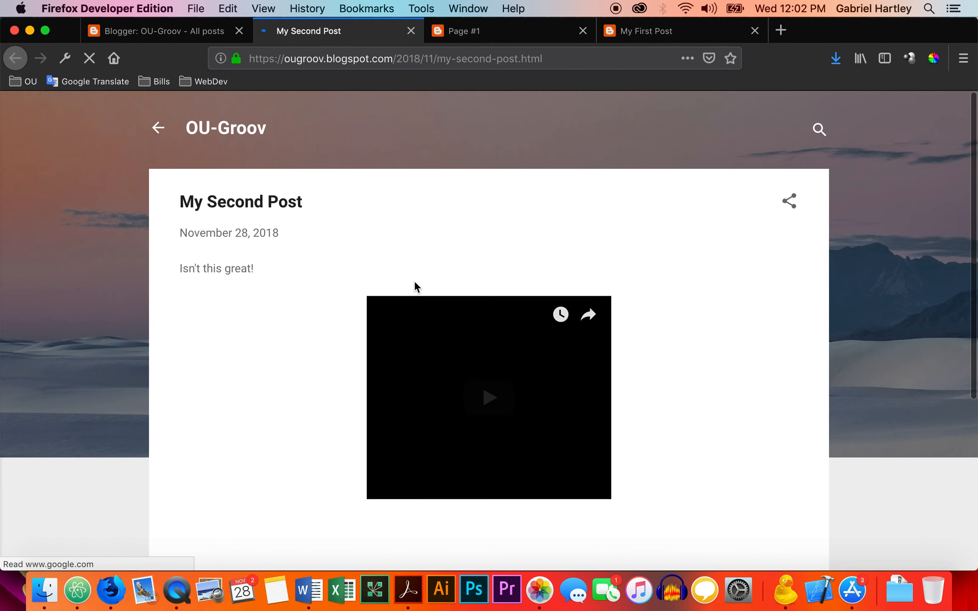
{"action": "left_click", "coordinate": [489, 401]}
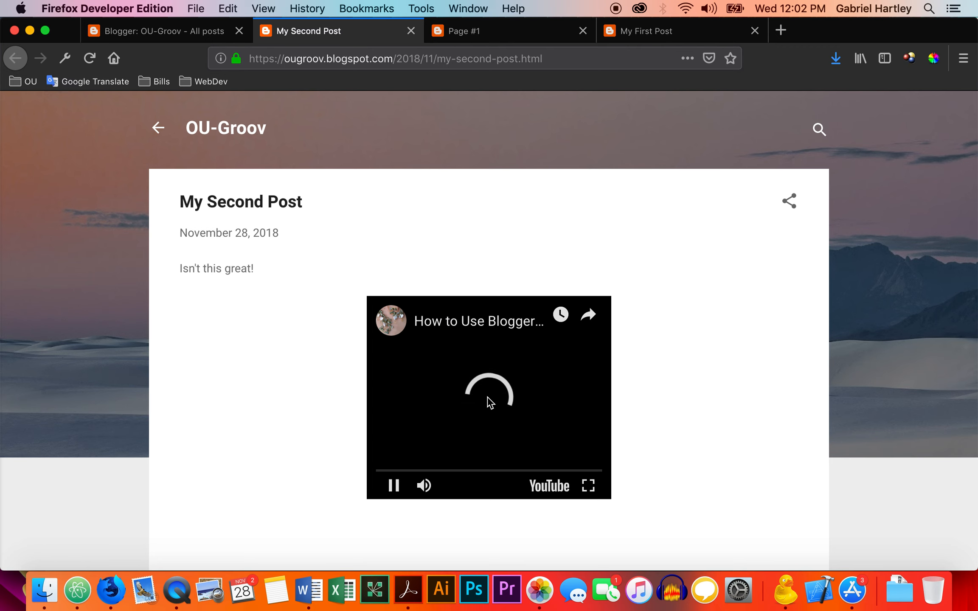